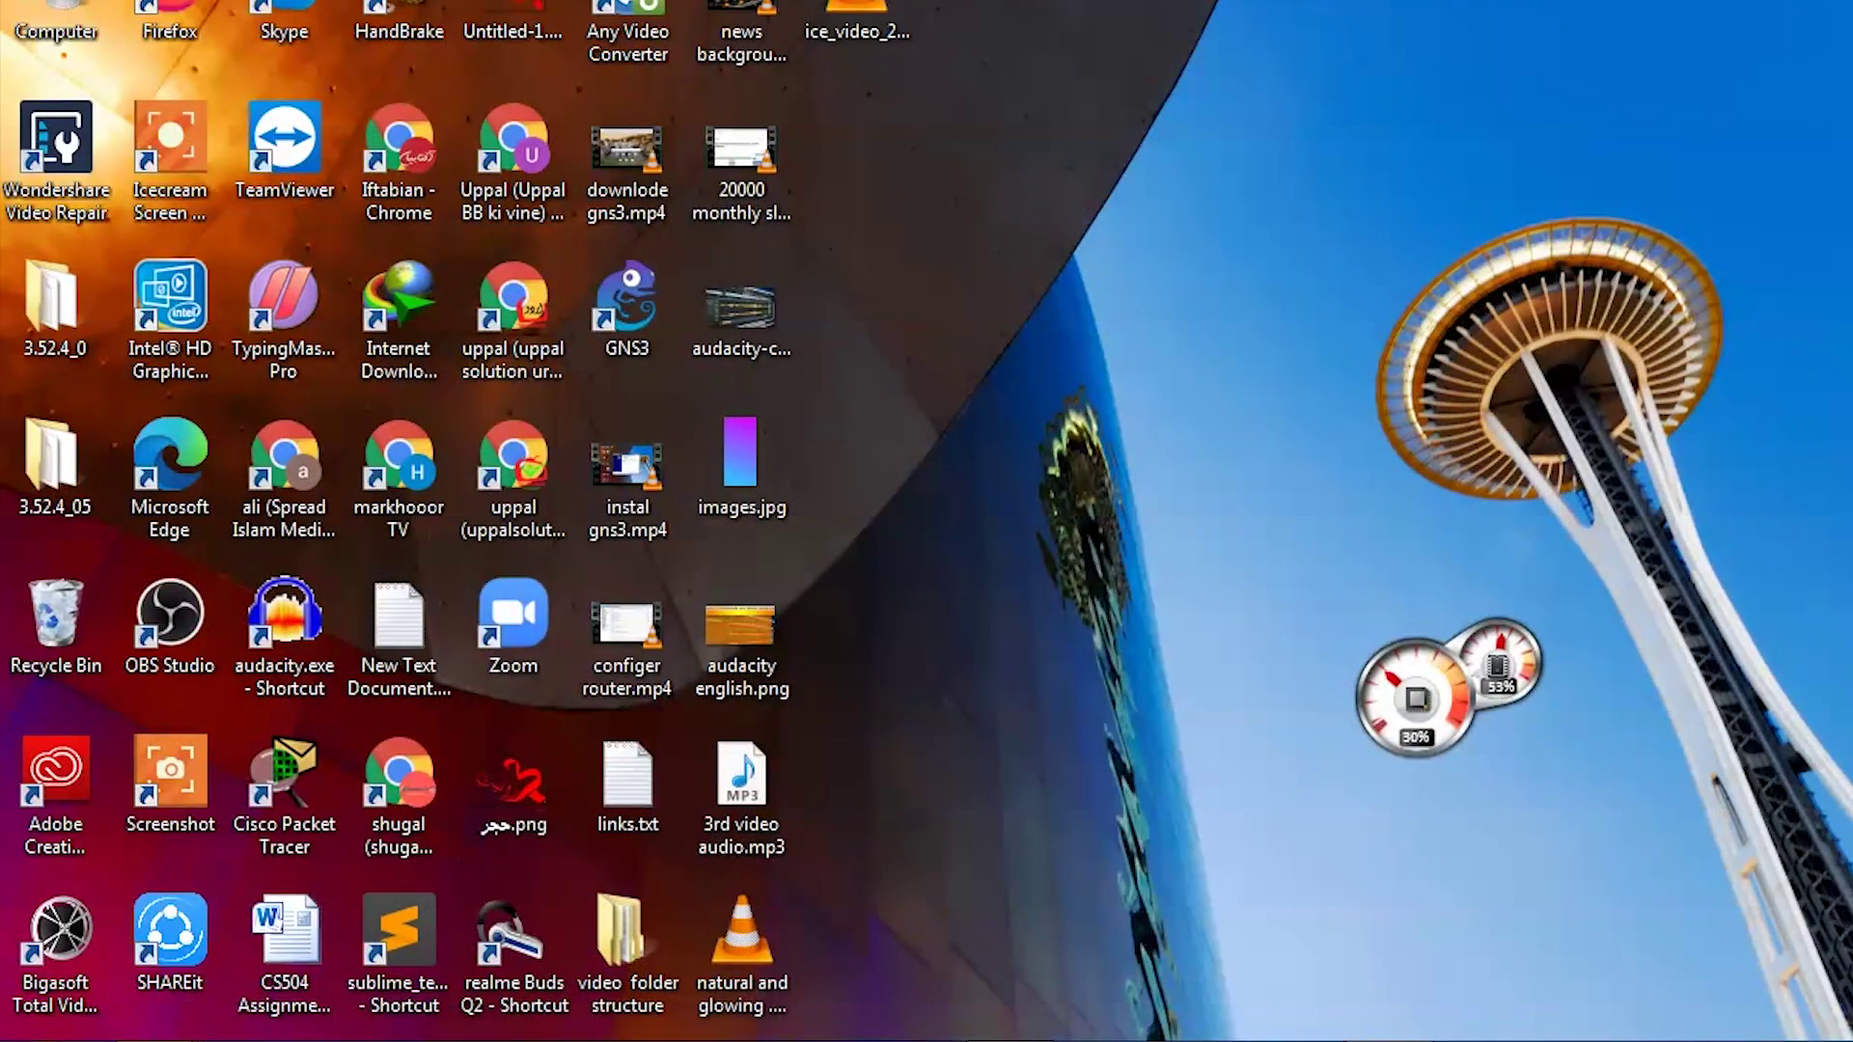
# Open the first folder on the YOUTUBE (E:) drive, which holds the video files.
pyautogui.moveTo(190, 1005)
pyautogui.click(518, 930)
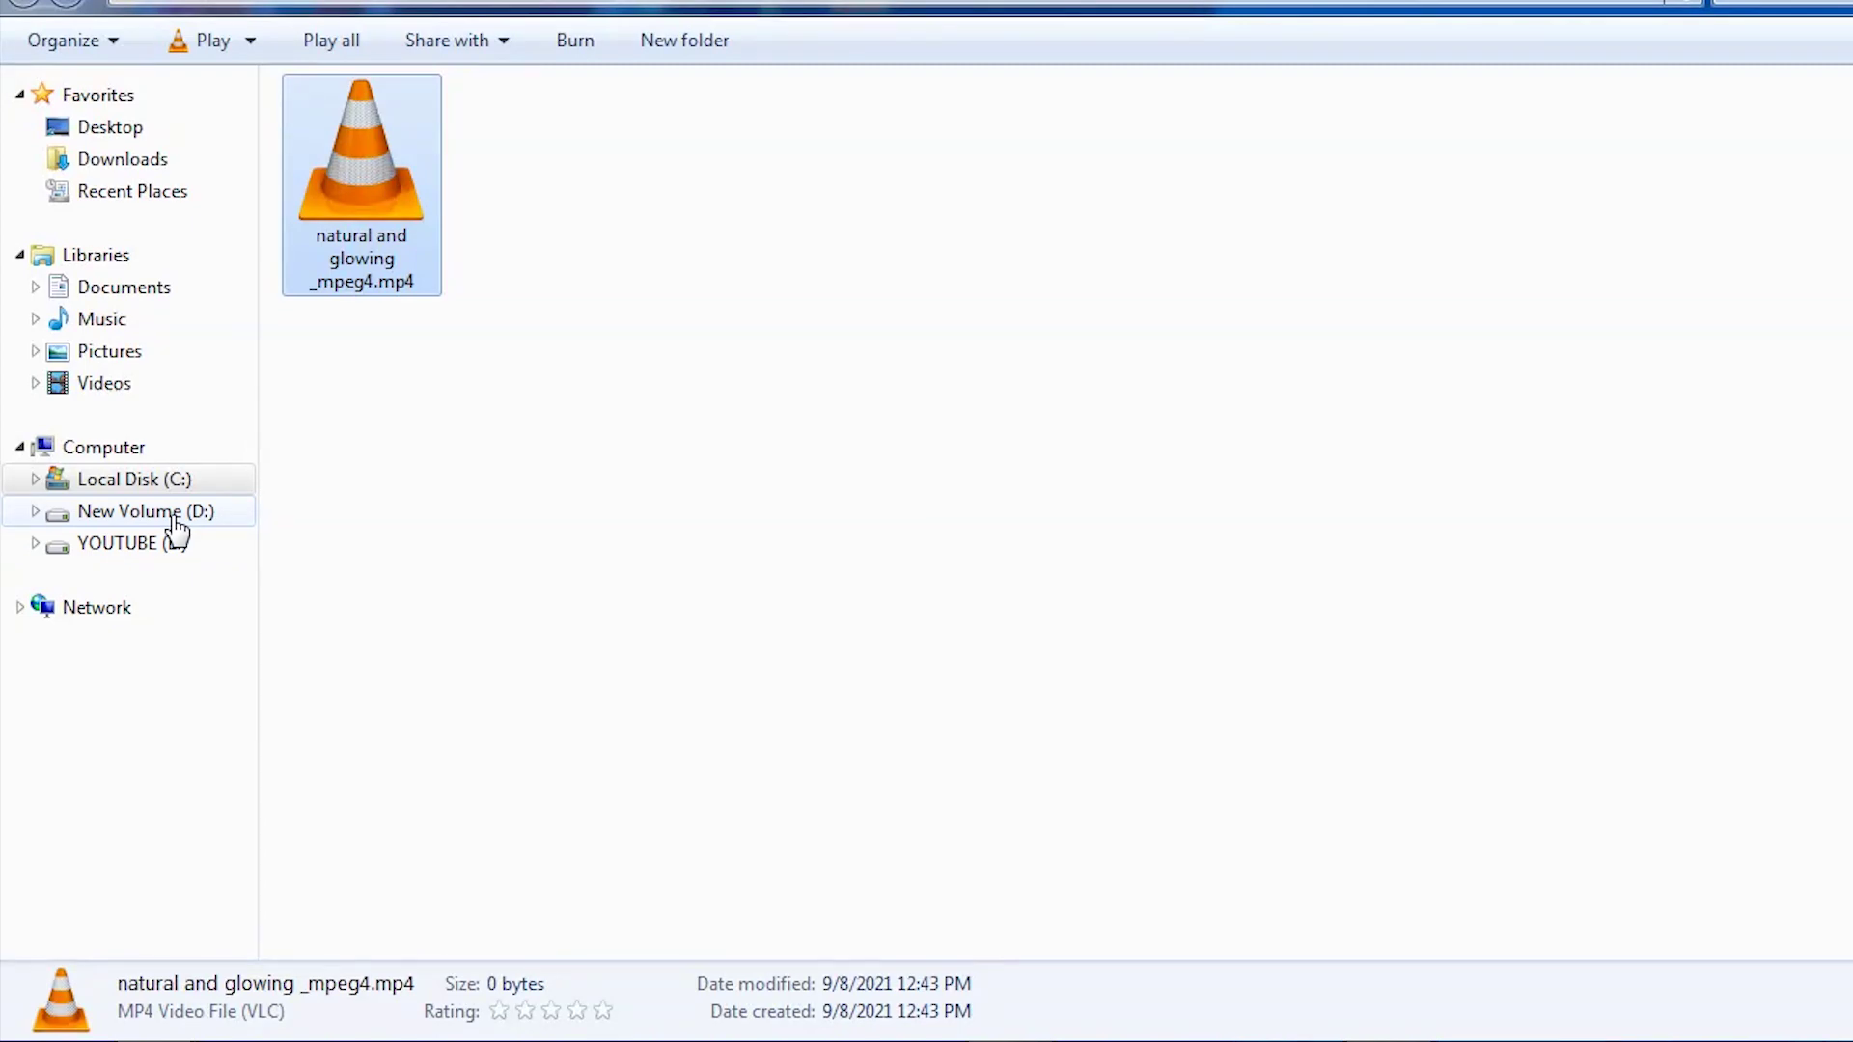
pyautogui.click(177, 517)
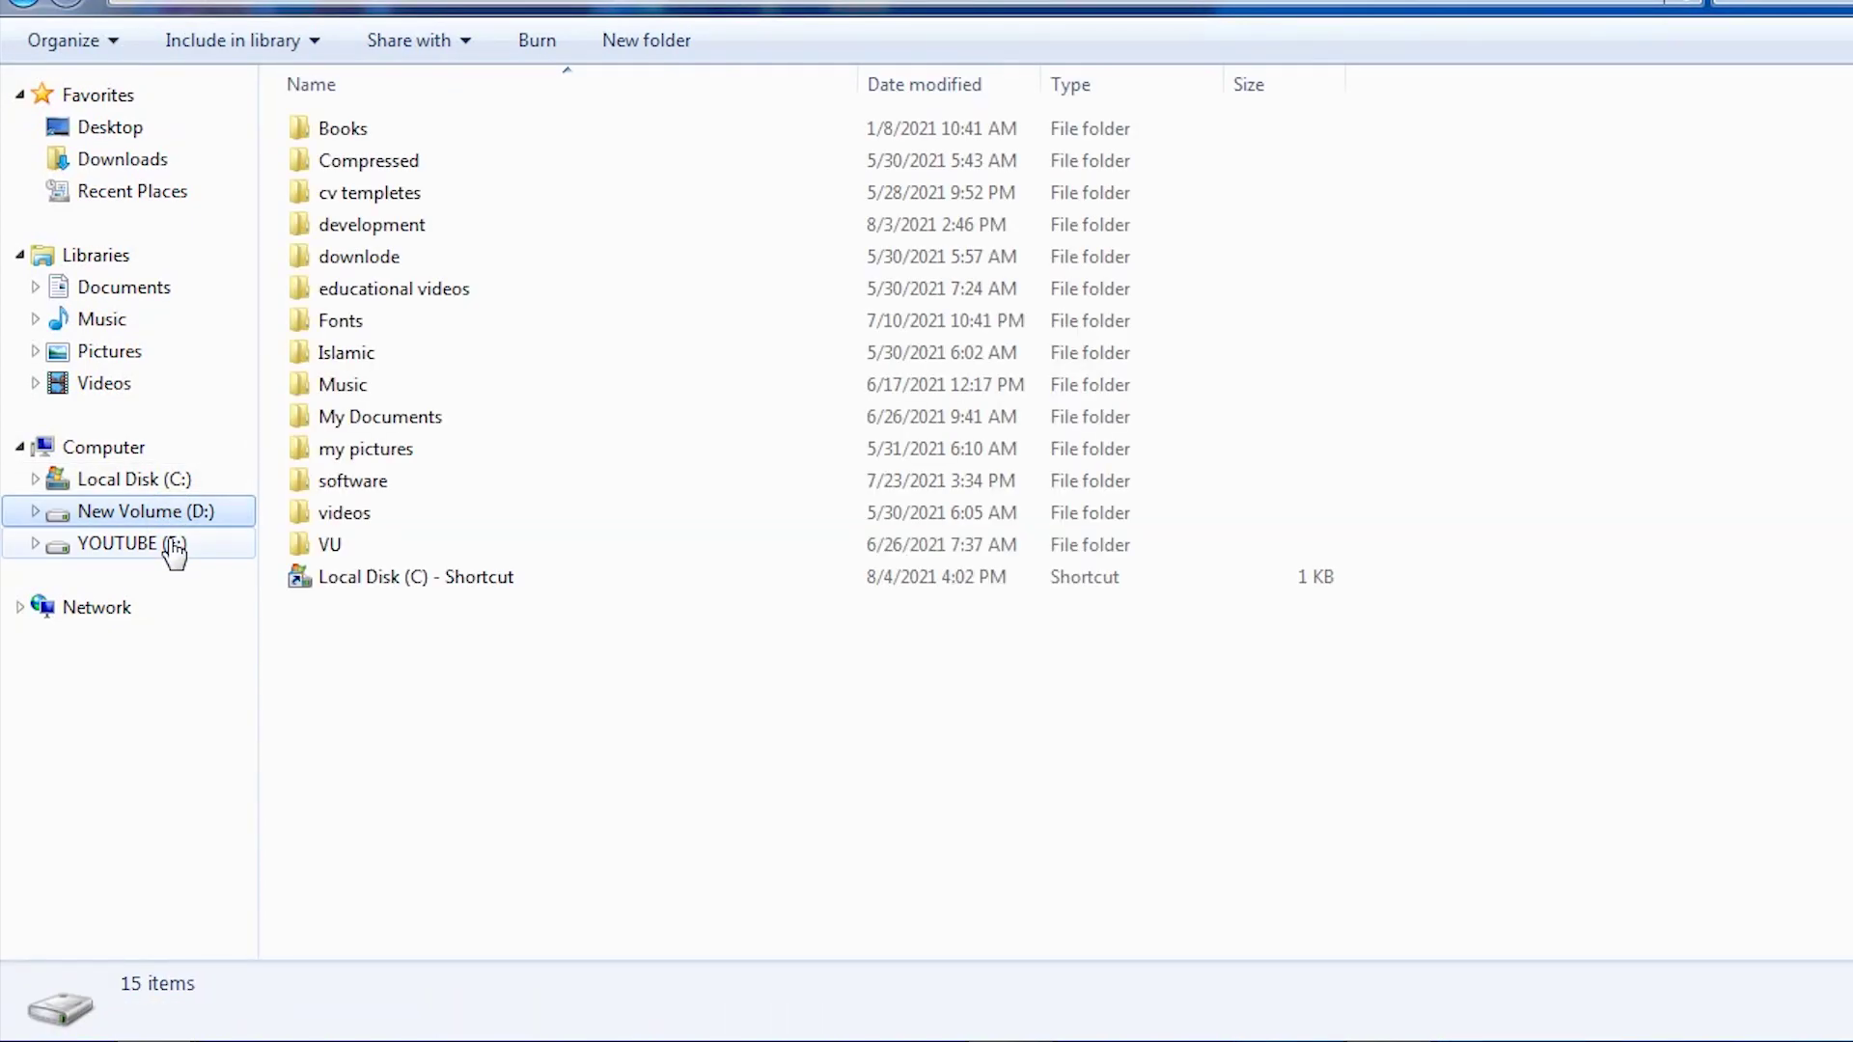
pyautogui.click(174, 547)
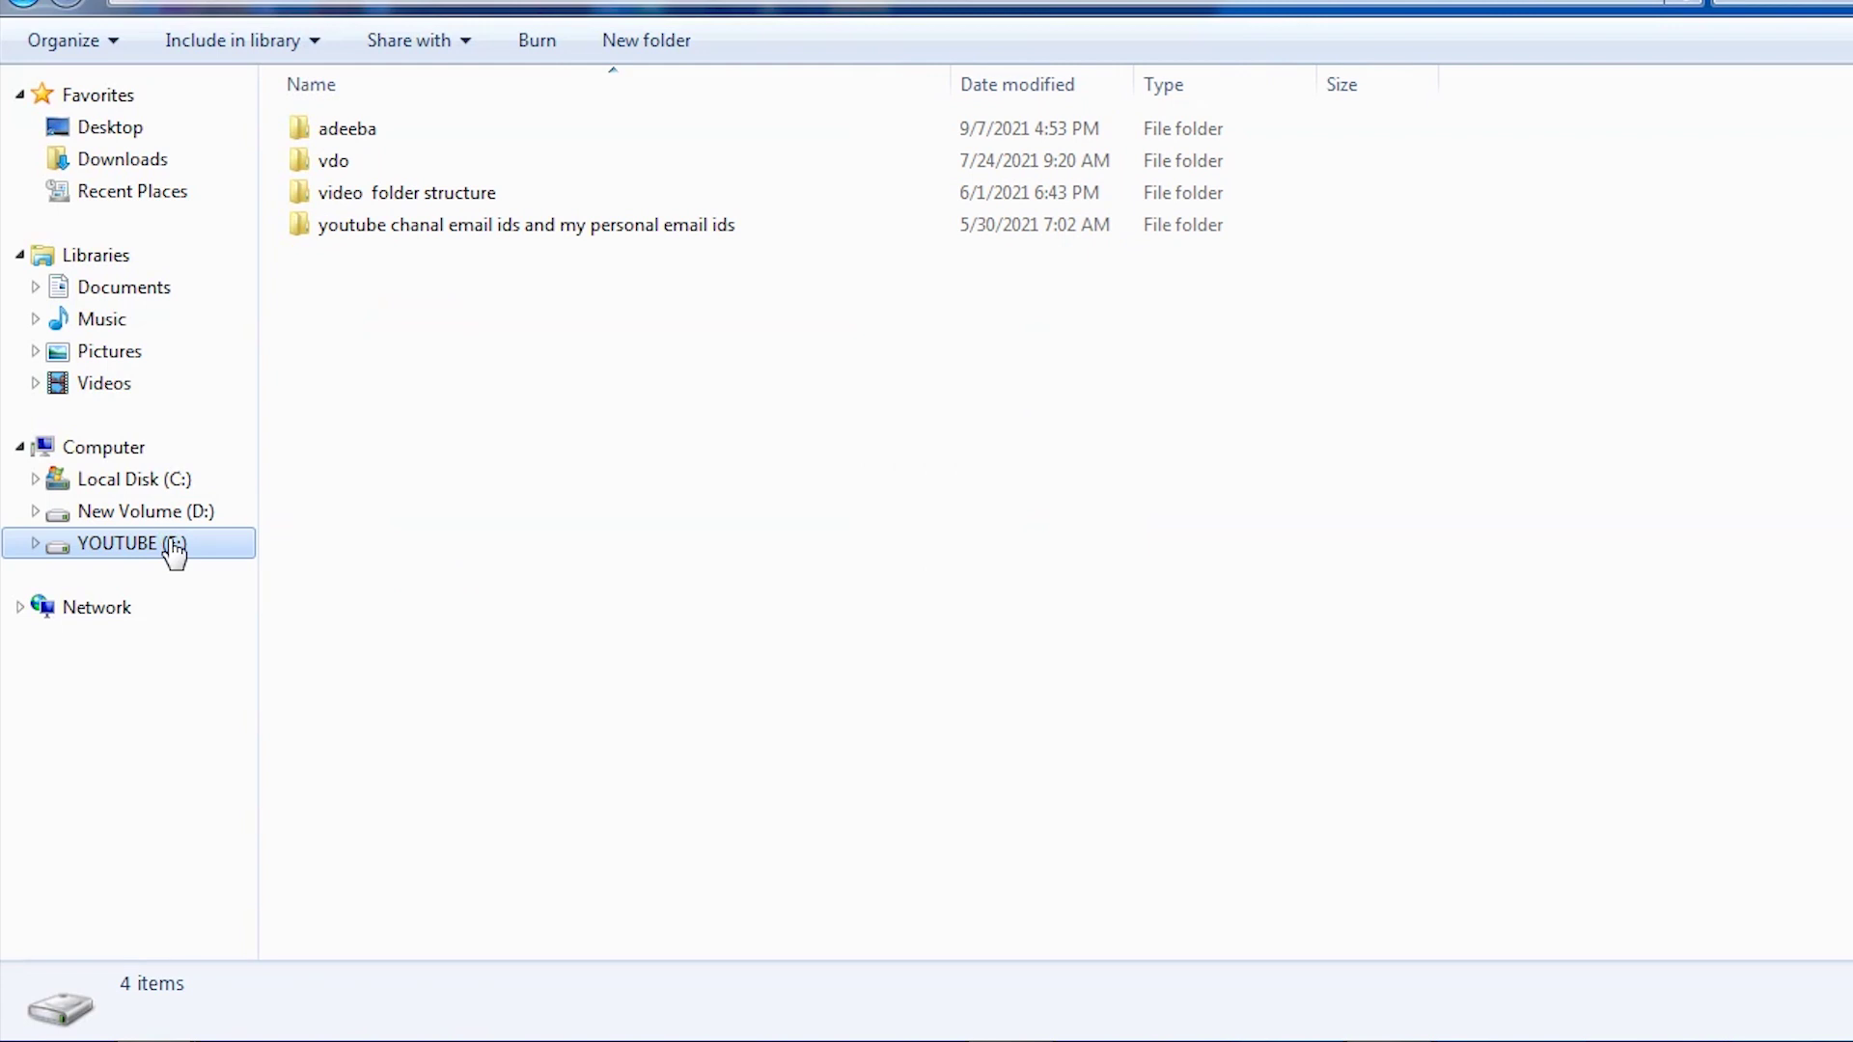
pyautogui.doubleClick(348, 129)
# Play natural and glowing .mp4 with VLC media player to check the corrupted video.
pyautogui.click(372, 165)
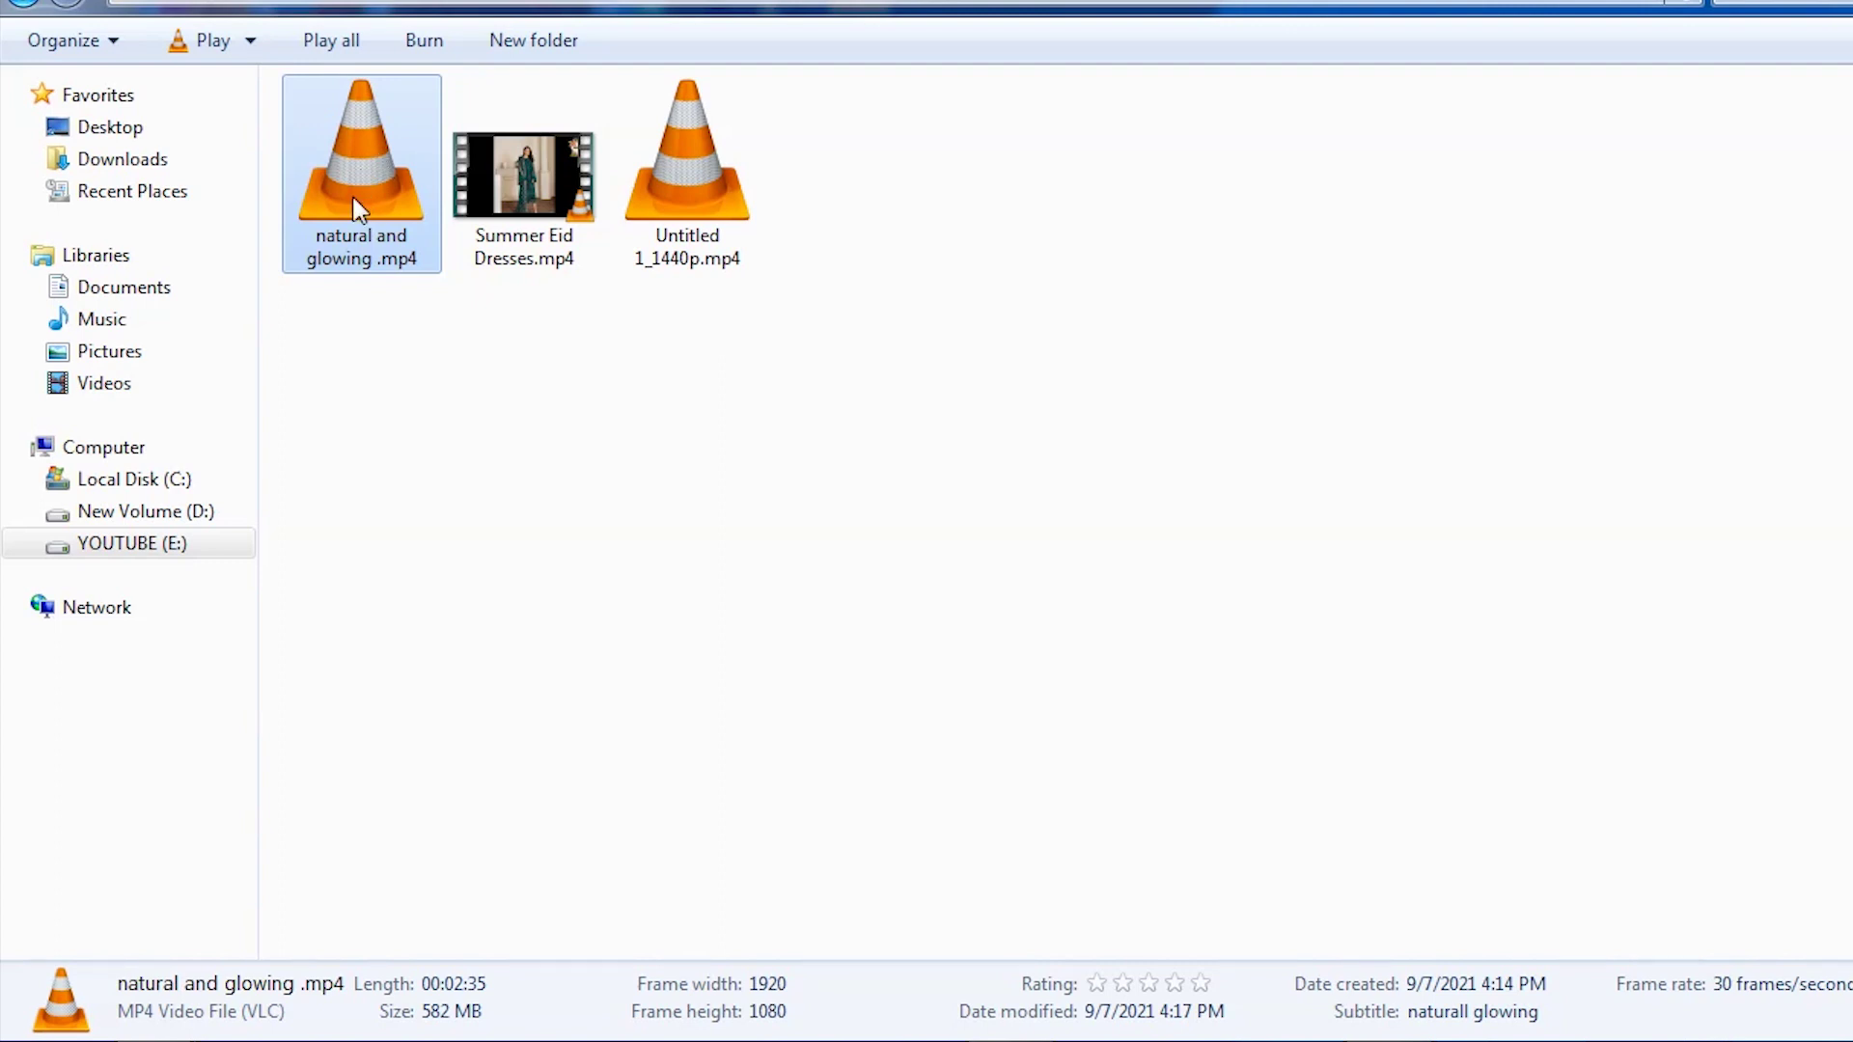
pyautogui.rightClick(362, 170)
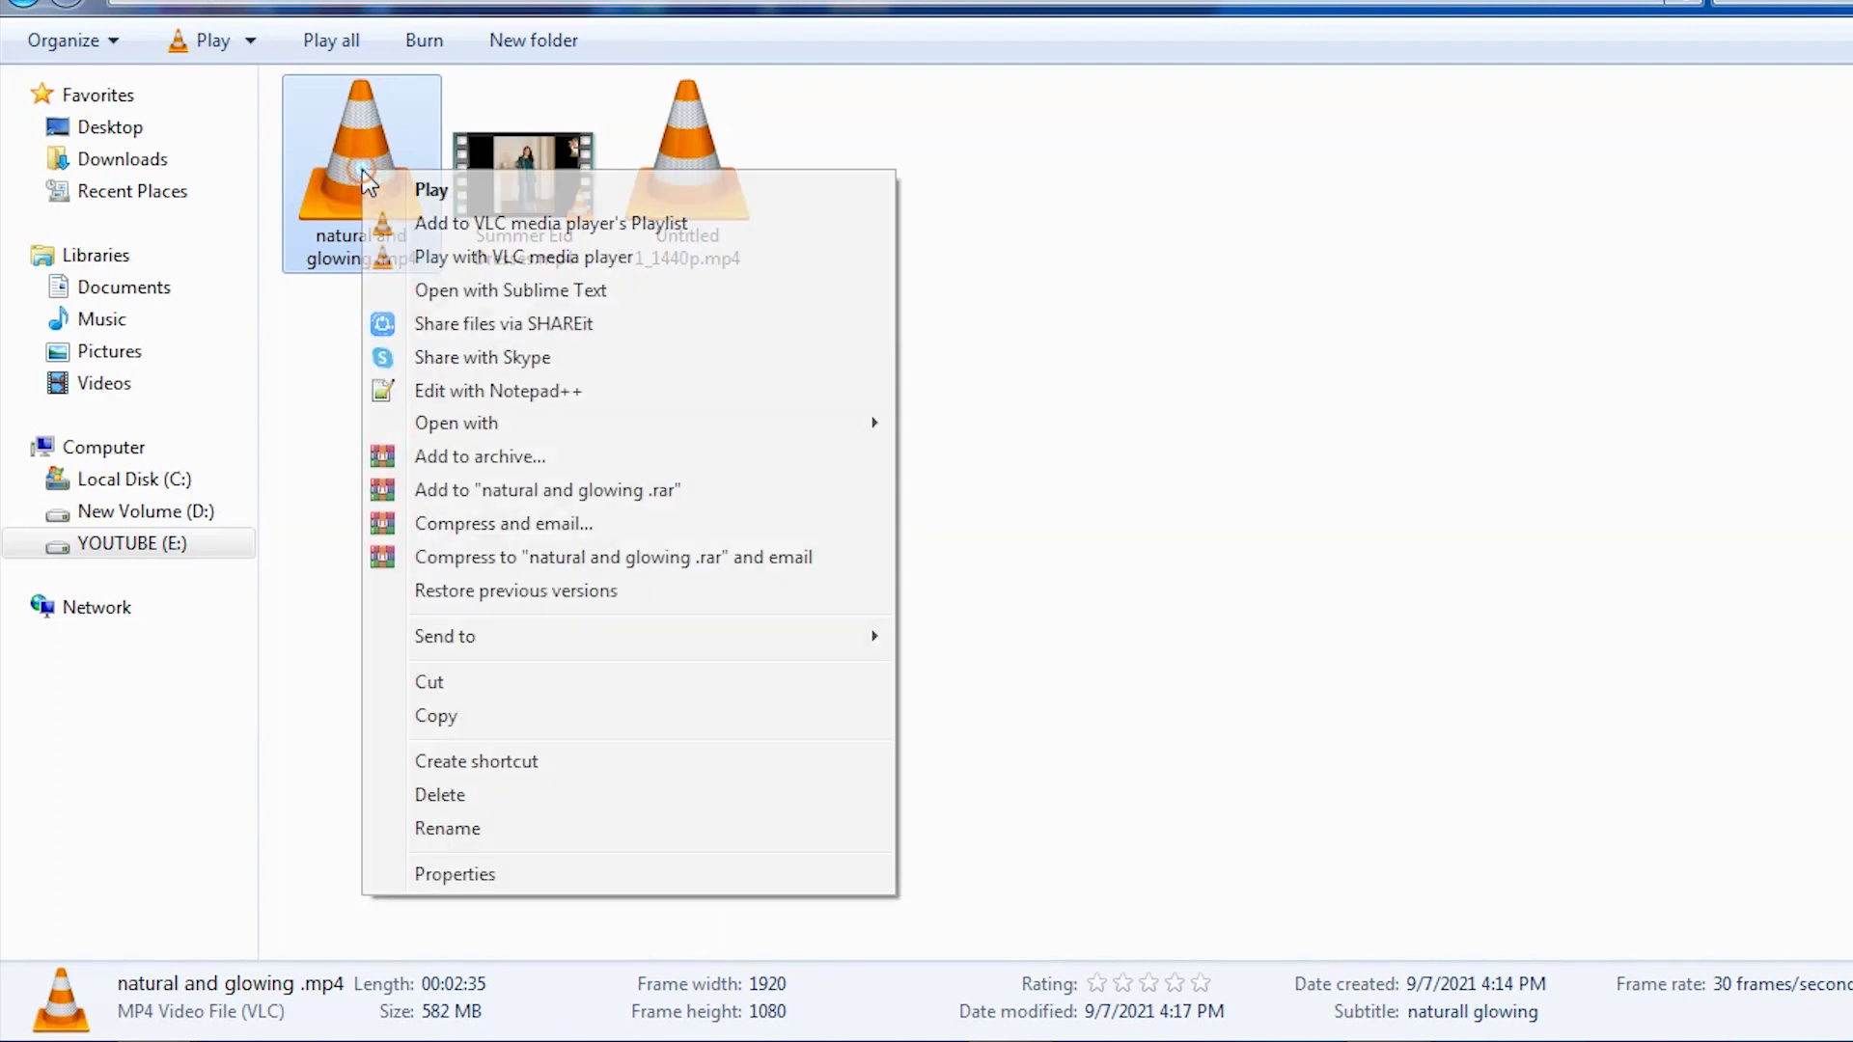
pyautogui.moveTo(577, 429)
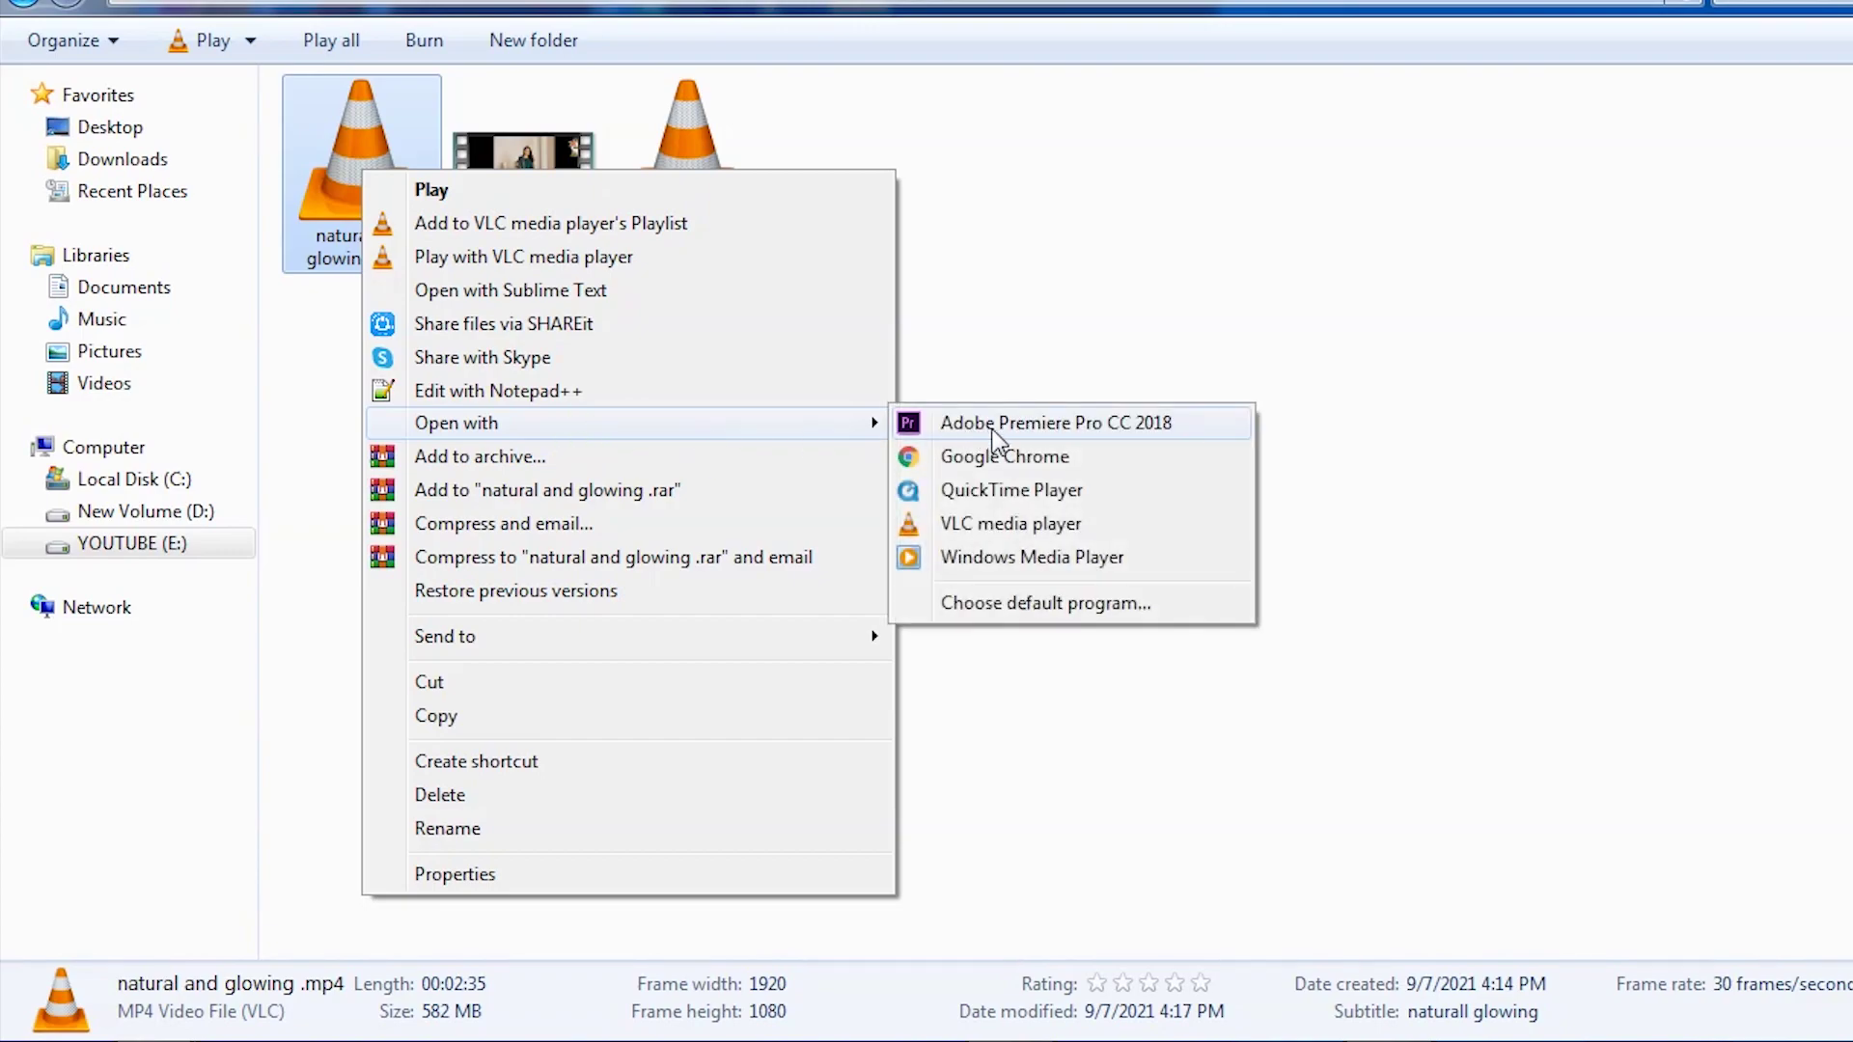
pyautogui.click(978, 522)
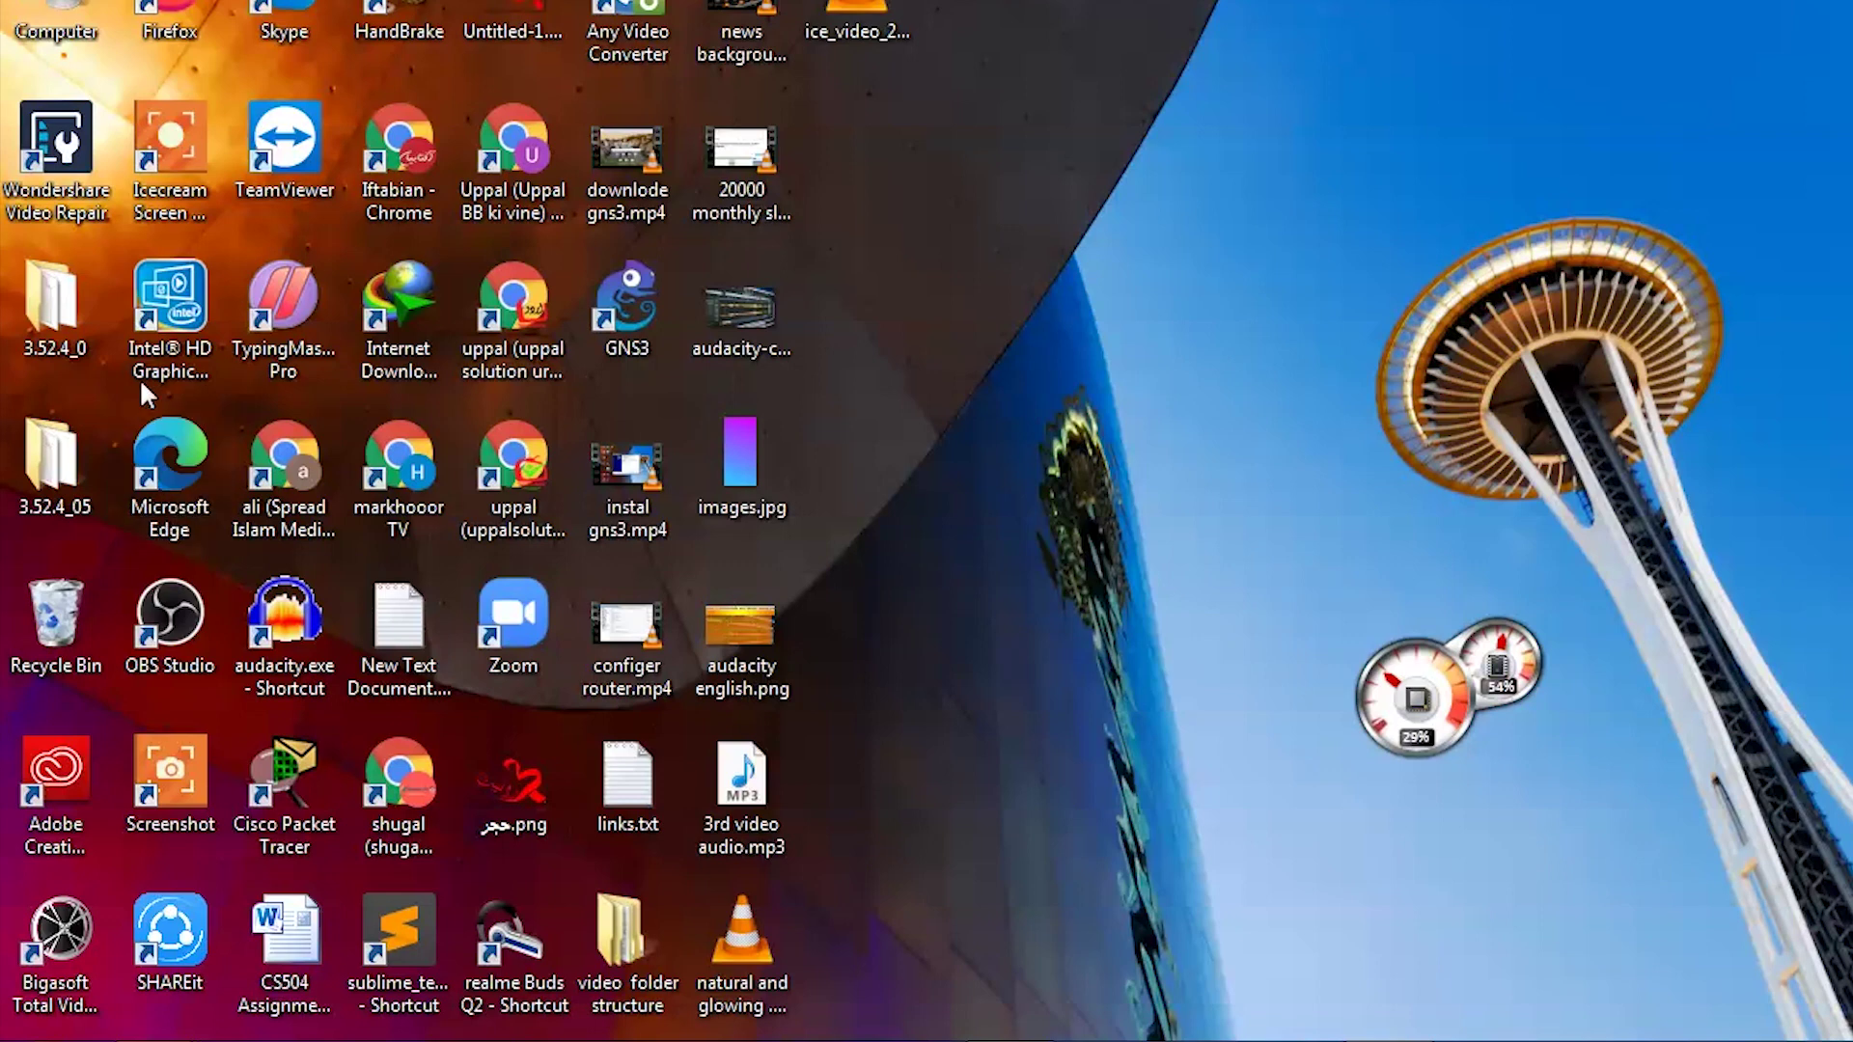
# Search Google for "repair it wondershare" and review the system requirement on the official Wondershare Repairit page.
pyautogui.doubleClick(72, 179)
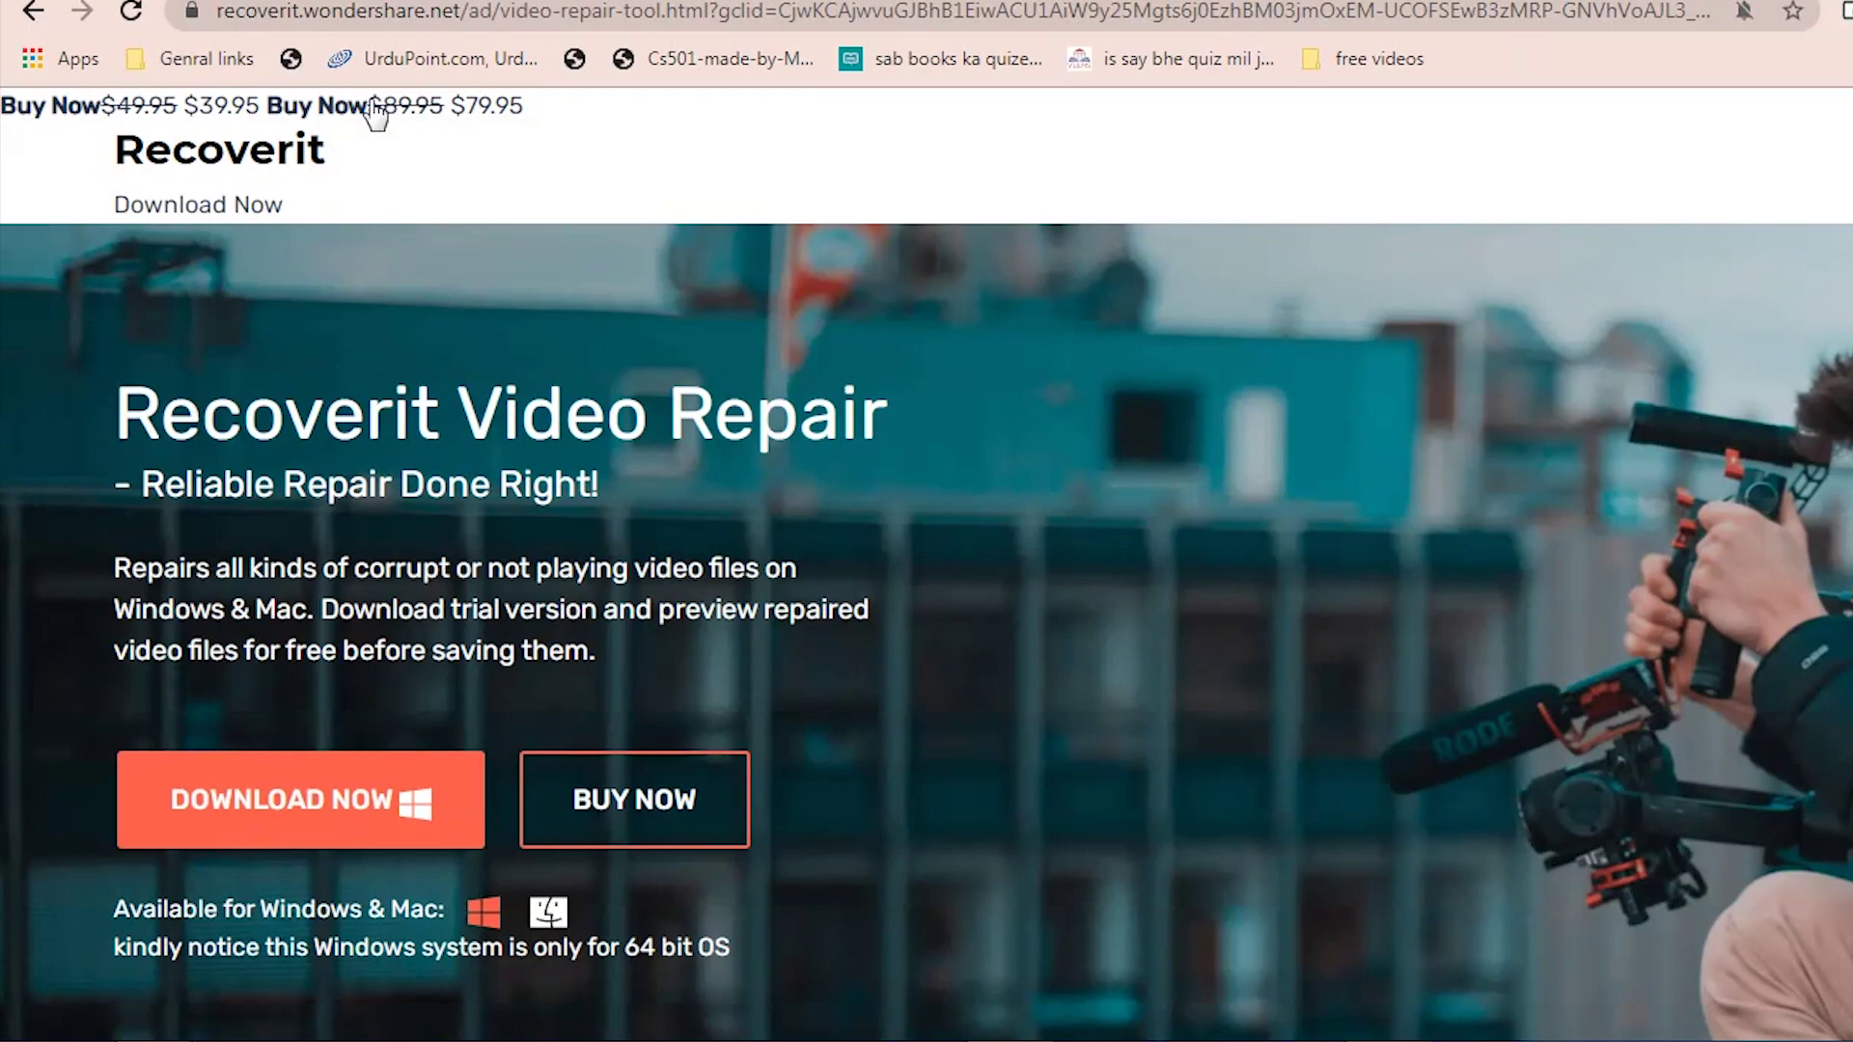
pyautogui.hotkey('ctrl', 't')
pyautogui.click(425, 12)
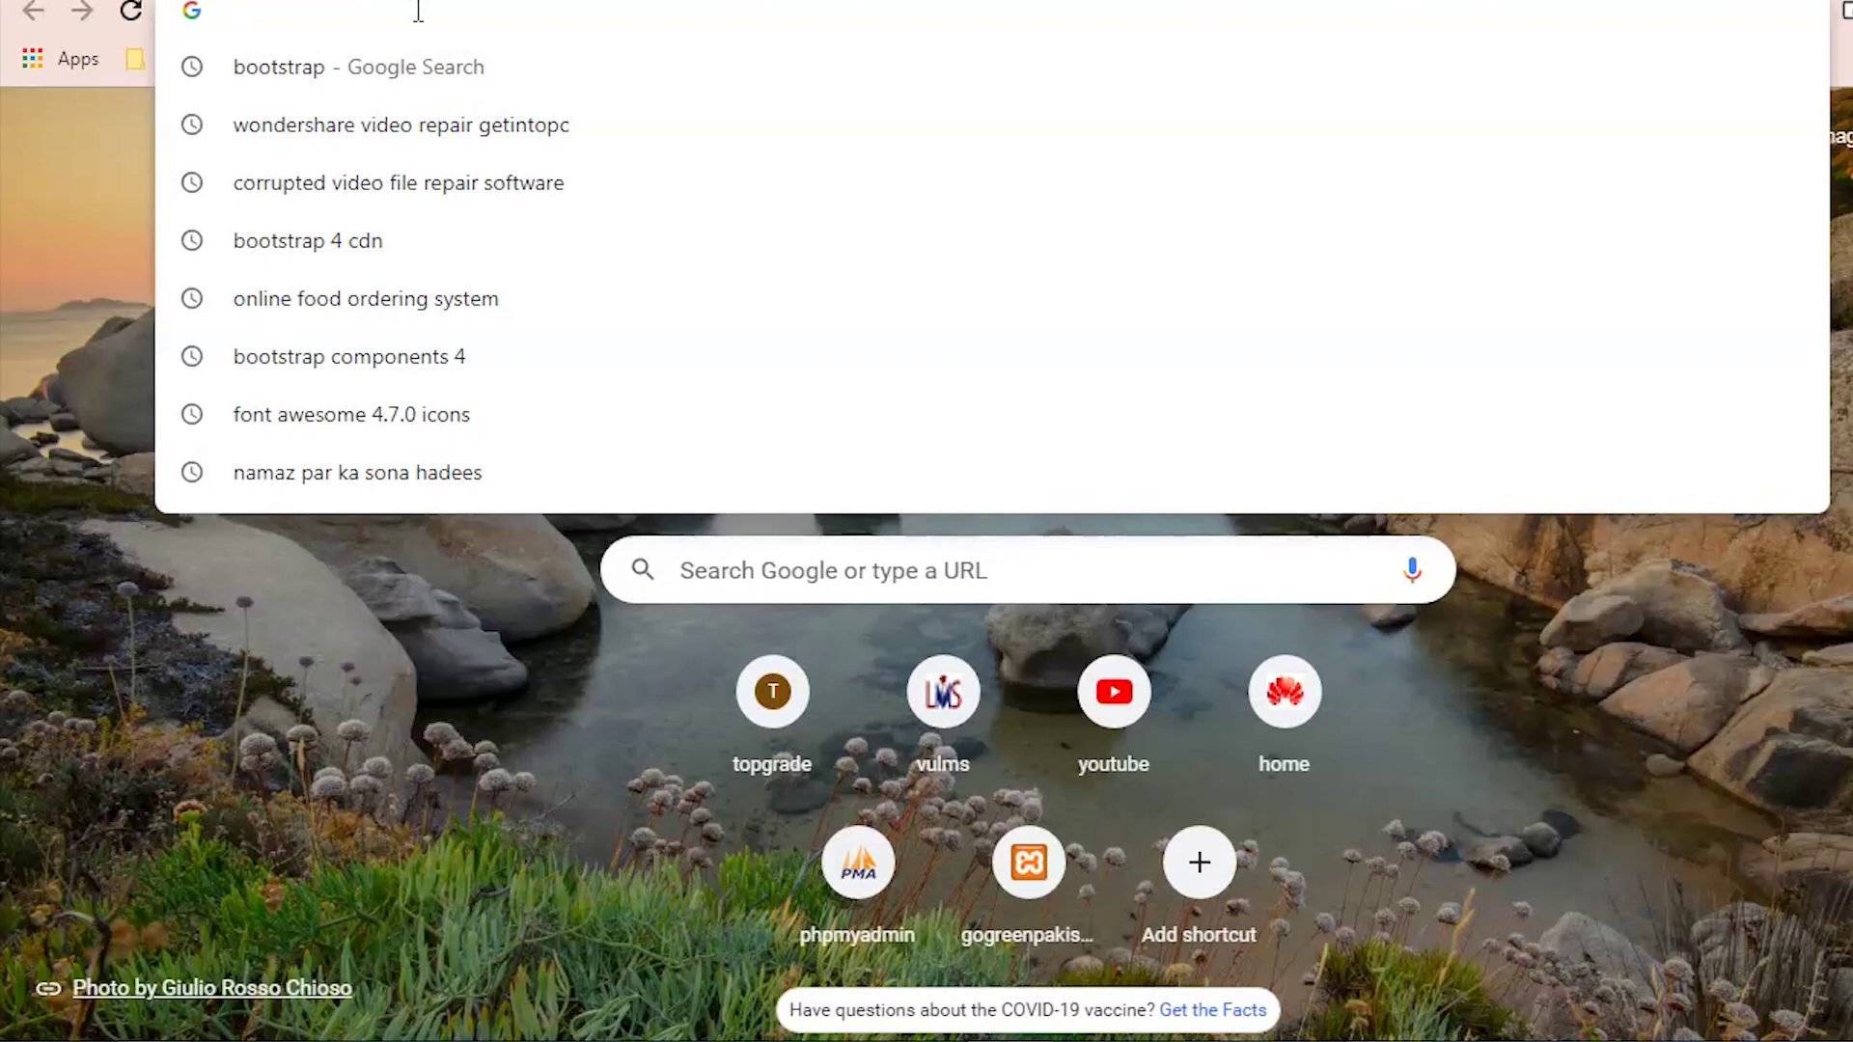
pyautogui.write('repair it wondershare')
pyautogui.press('Return')
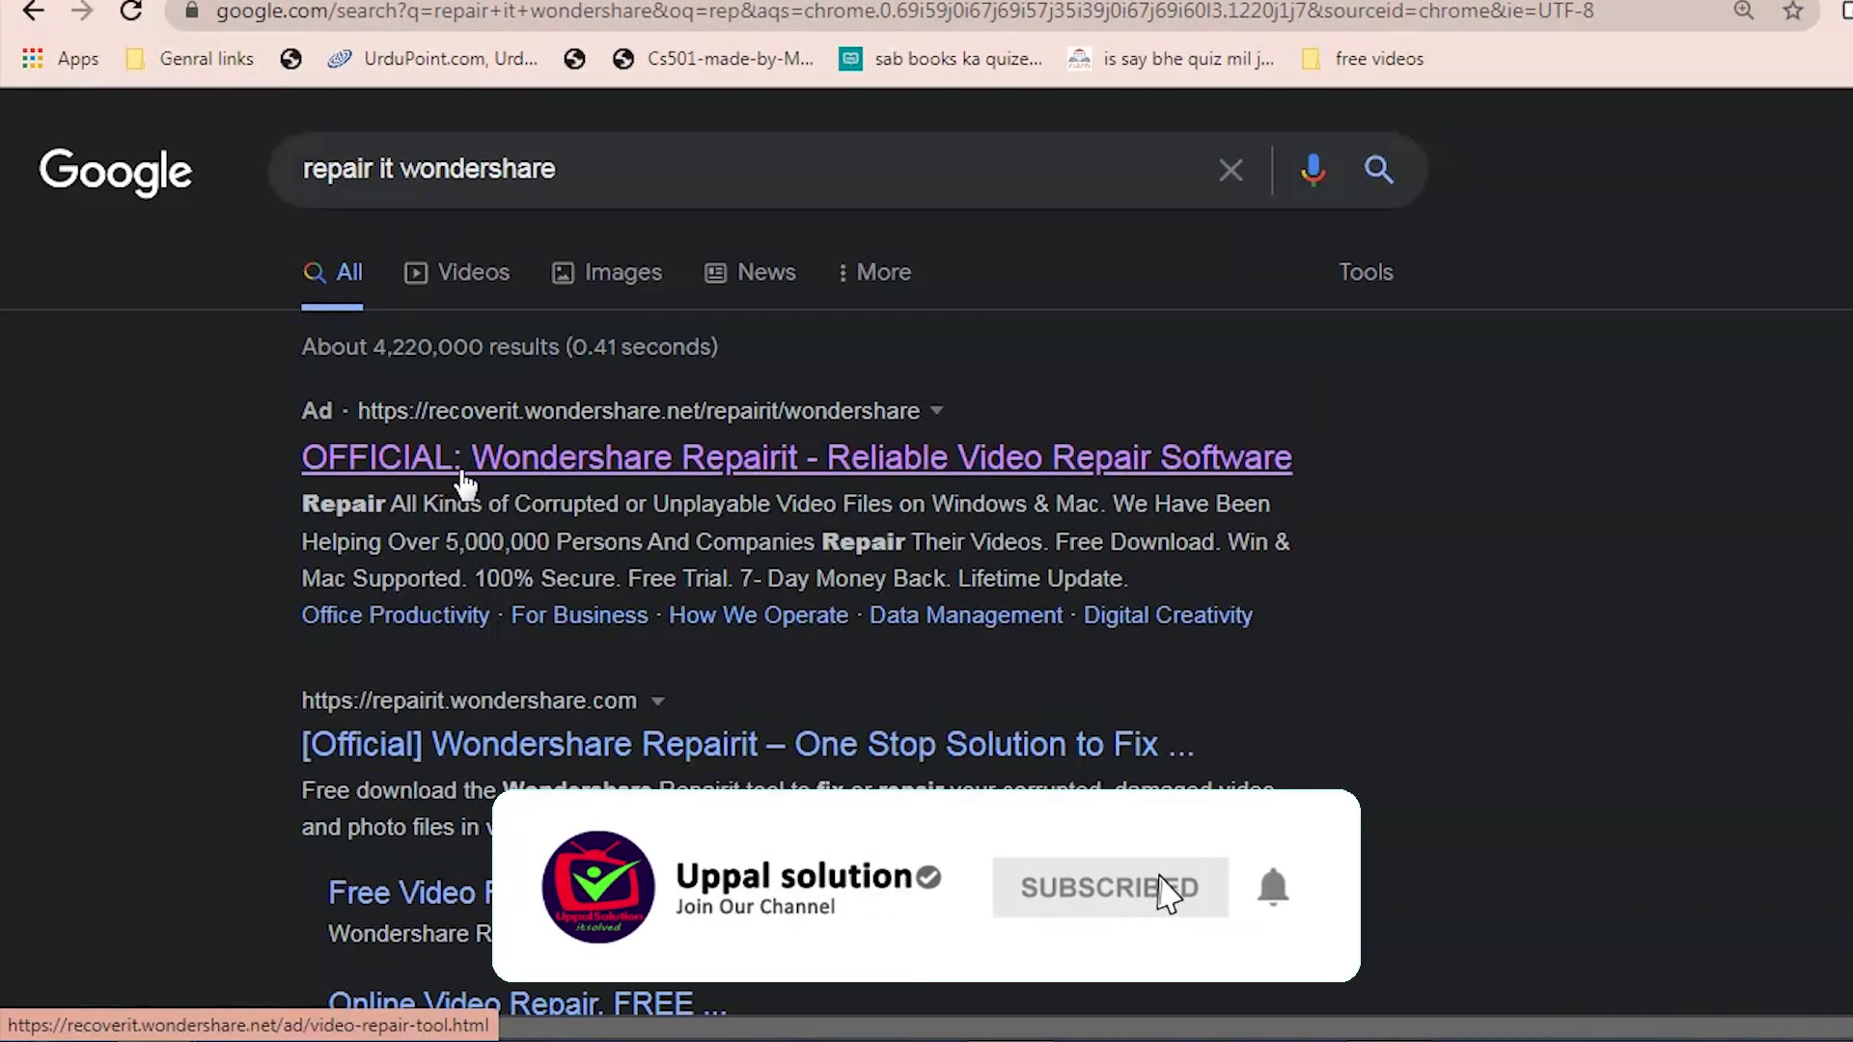
pyautogui.click(556, 465)
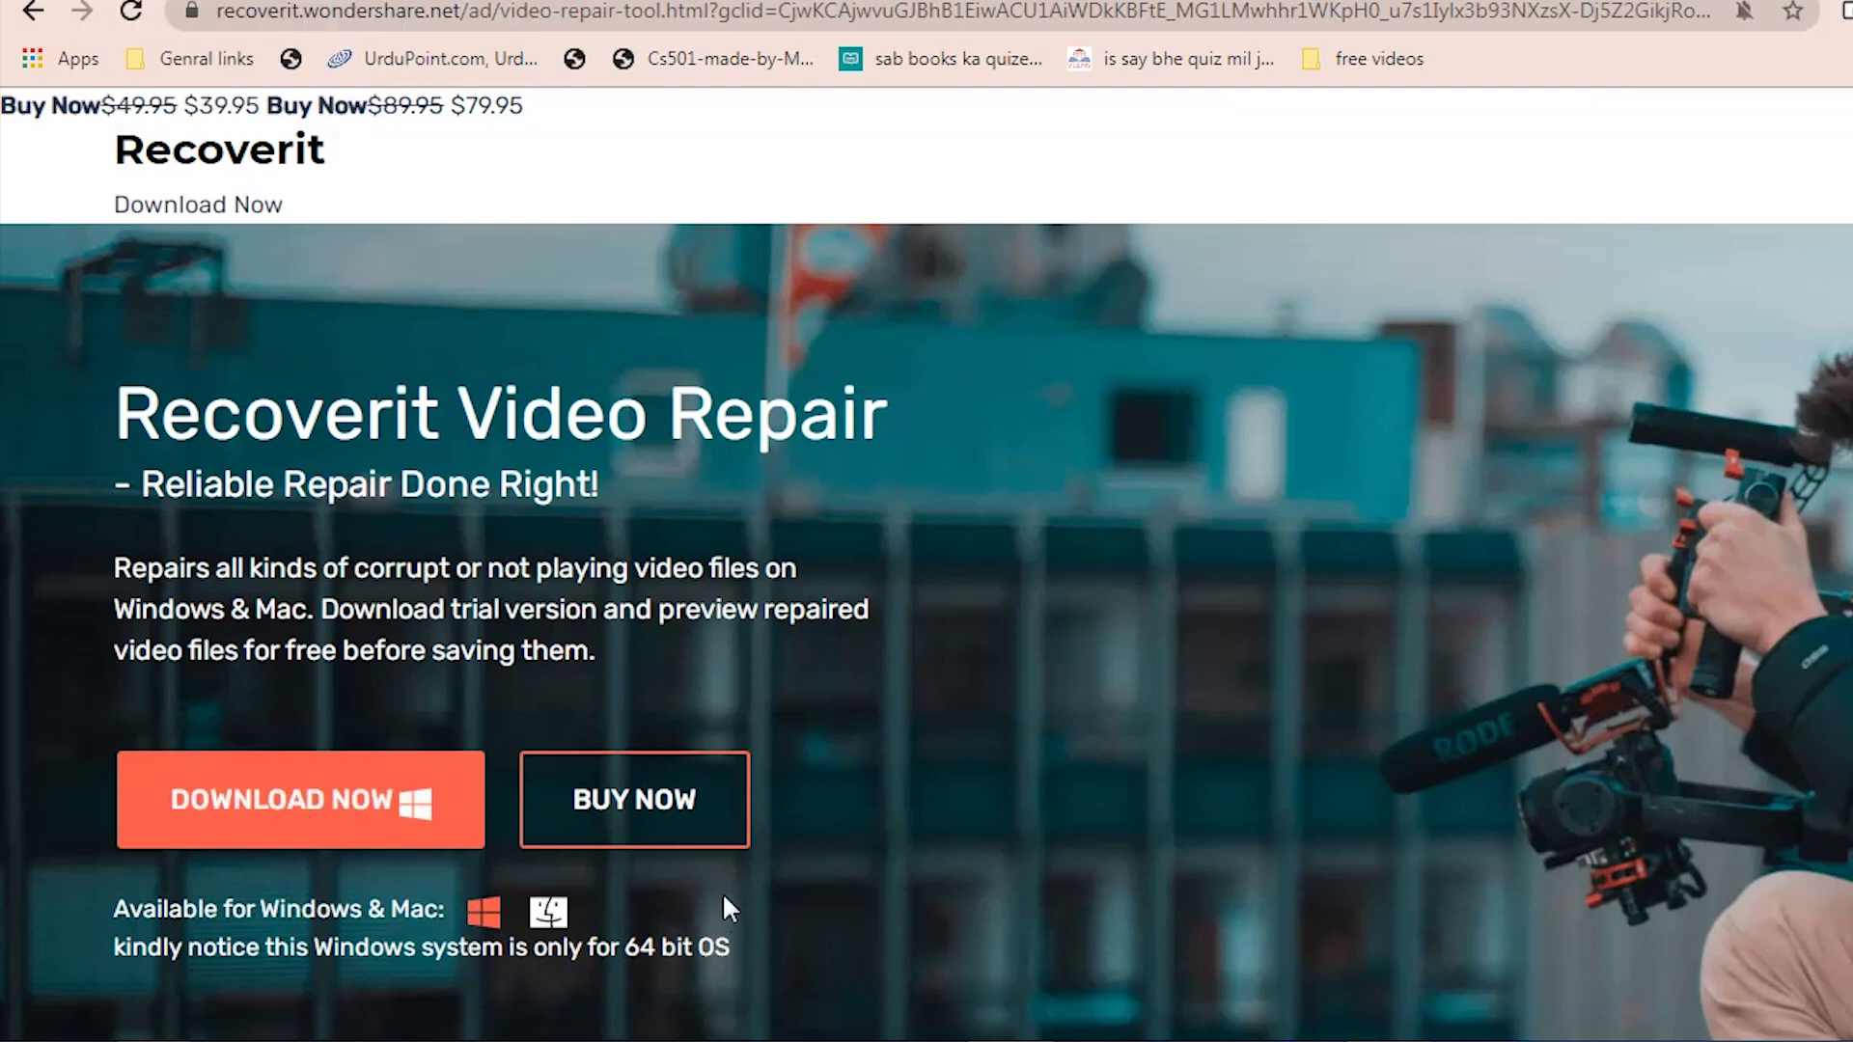
pyautogui.moveTo(368, 955); pyautogui.dragTo(547, 950)
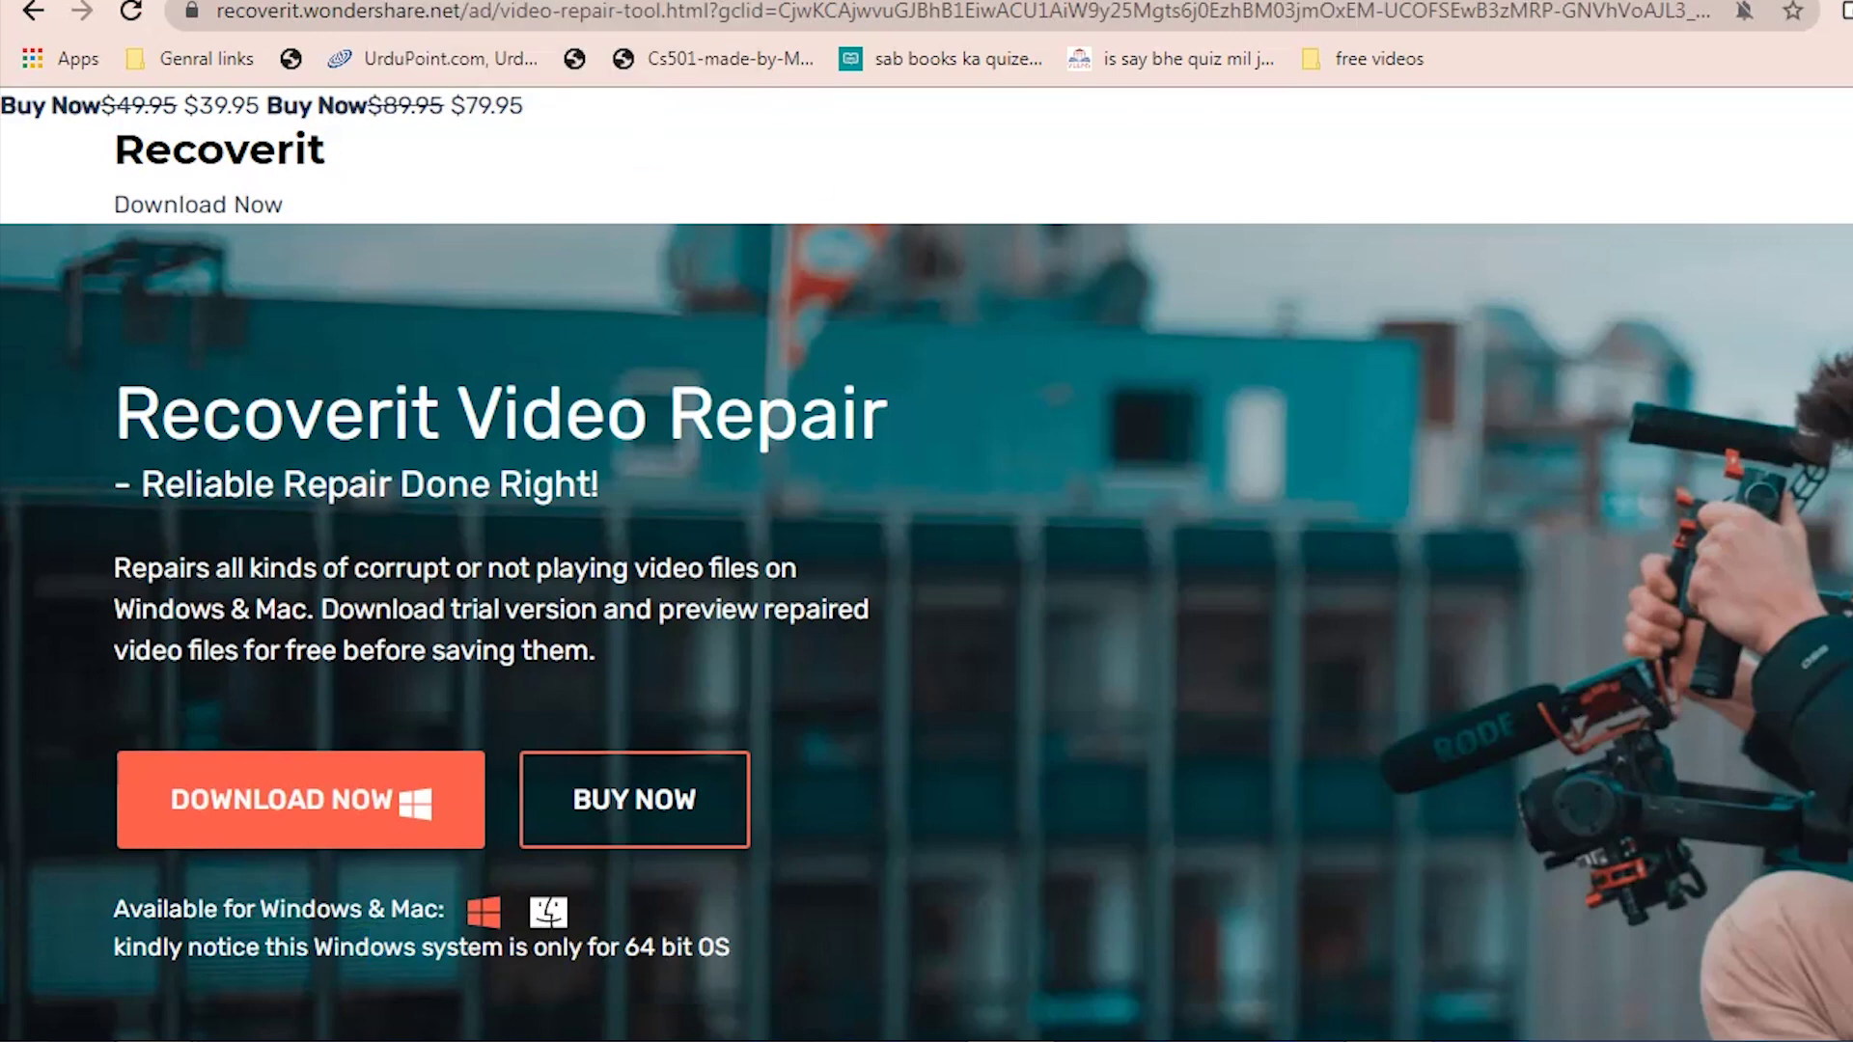
# Check the Wondershare Recoverit Video Repair download in Internet Download Manager and bring up the folder with its extracted files.
pyautogui.click(1815, 1040)
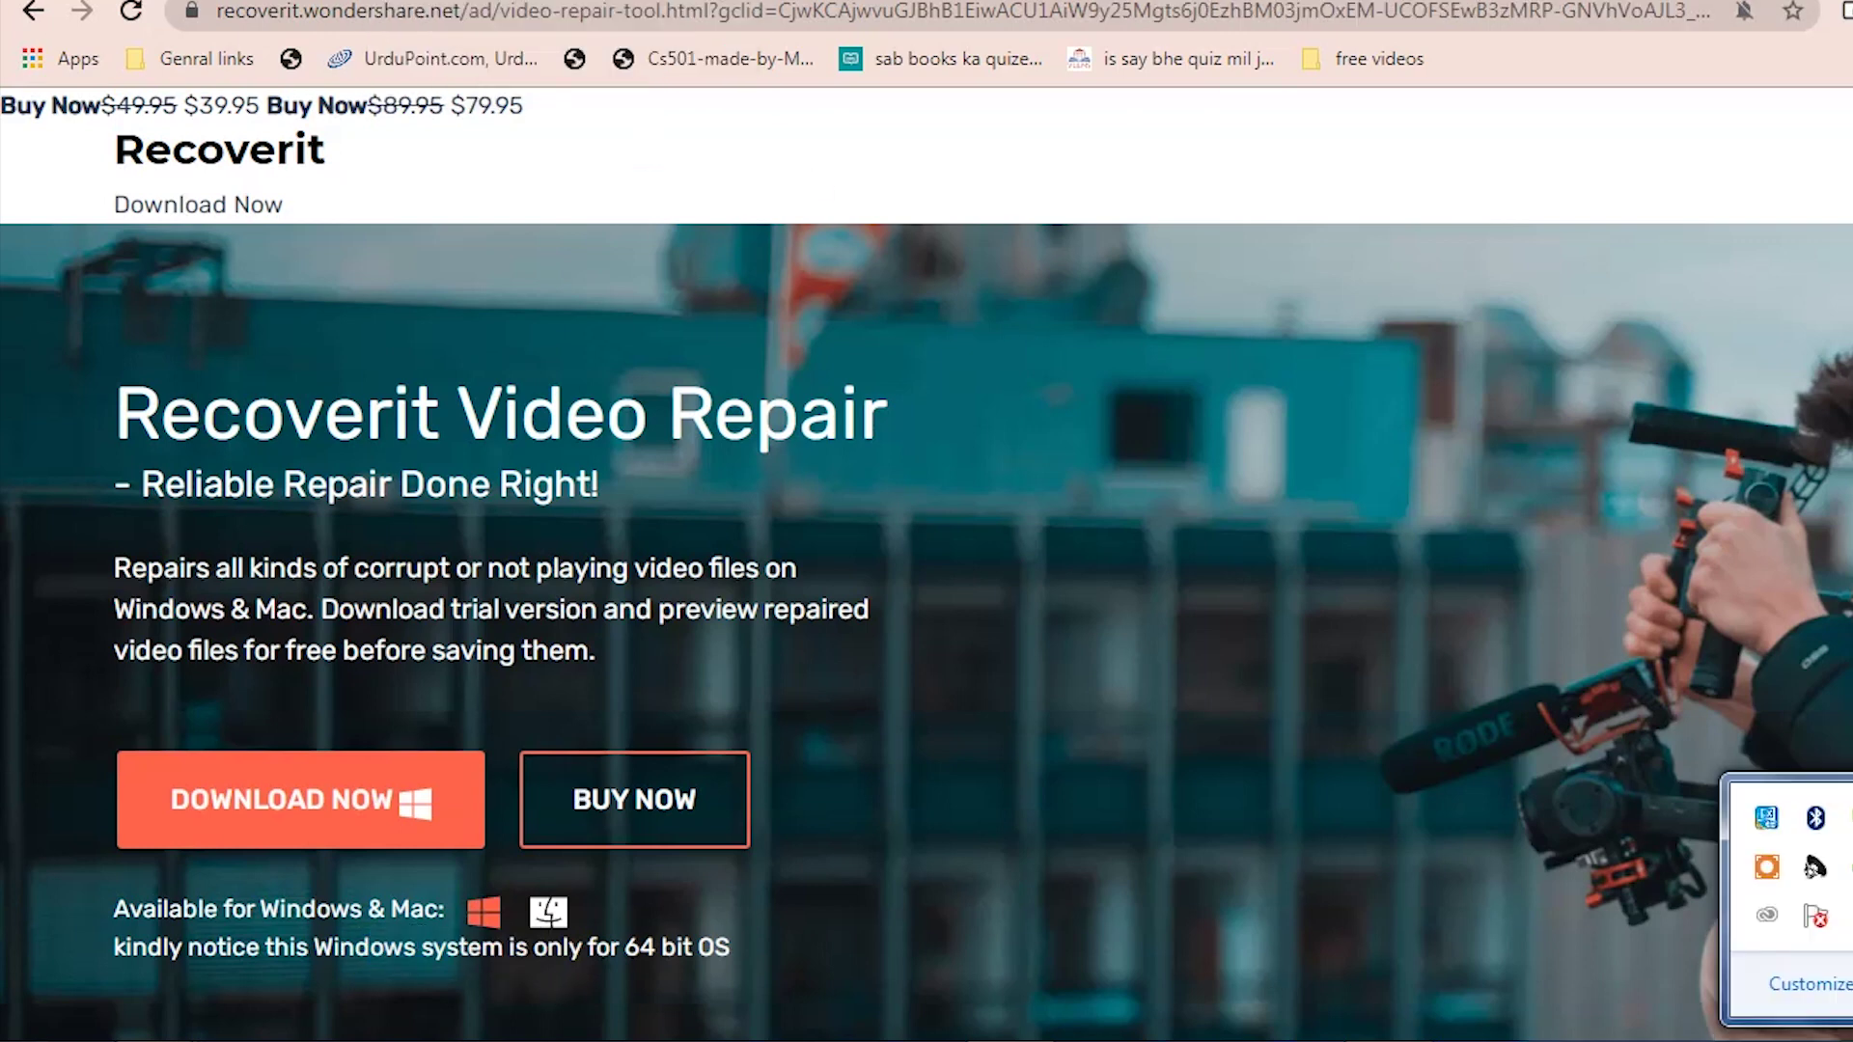
pyautogui.doubleClick(1851, 866)
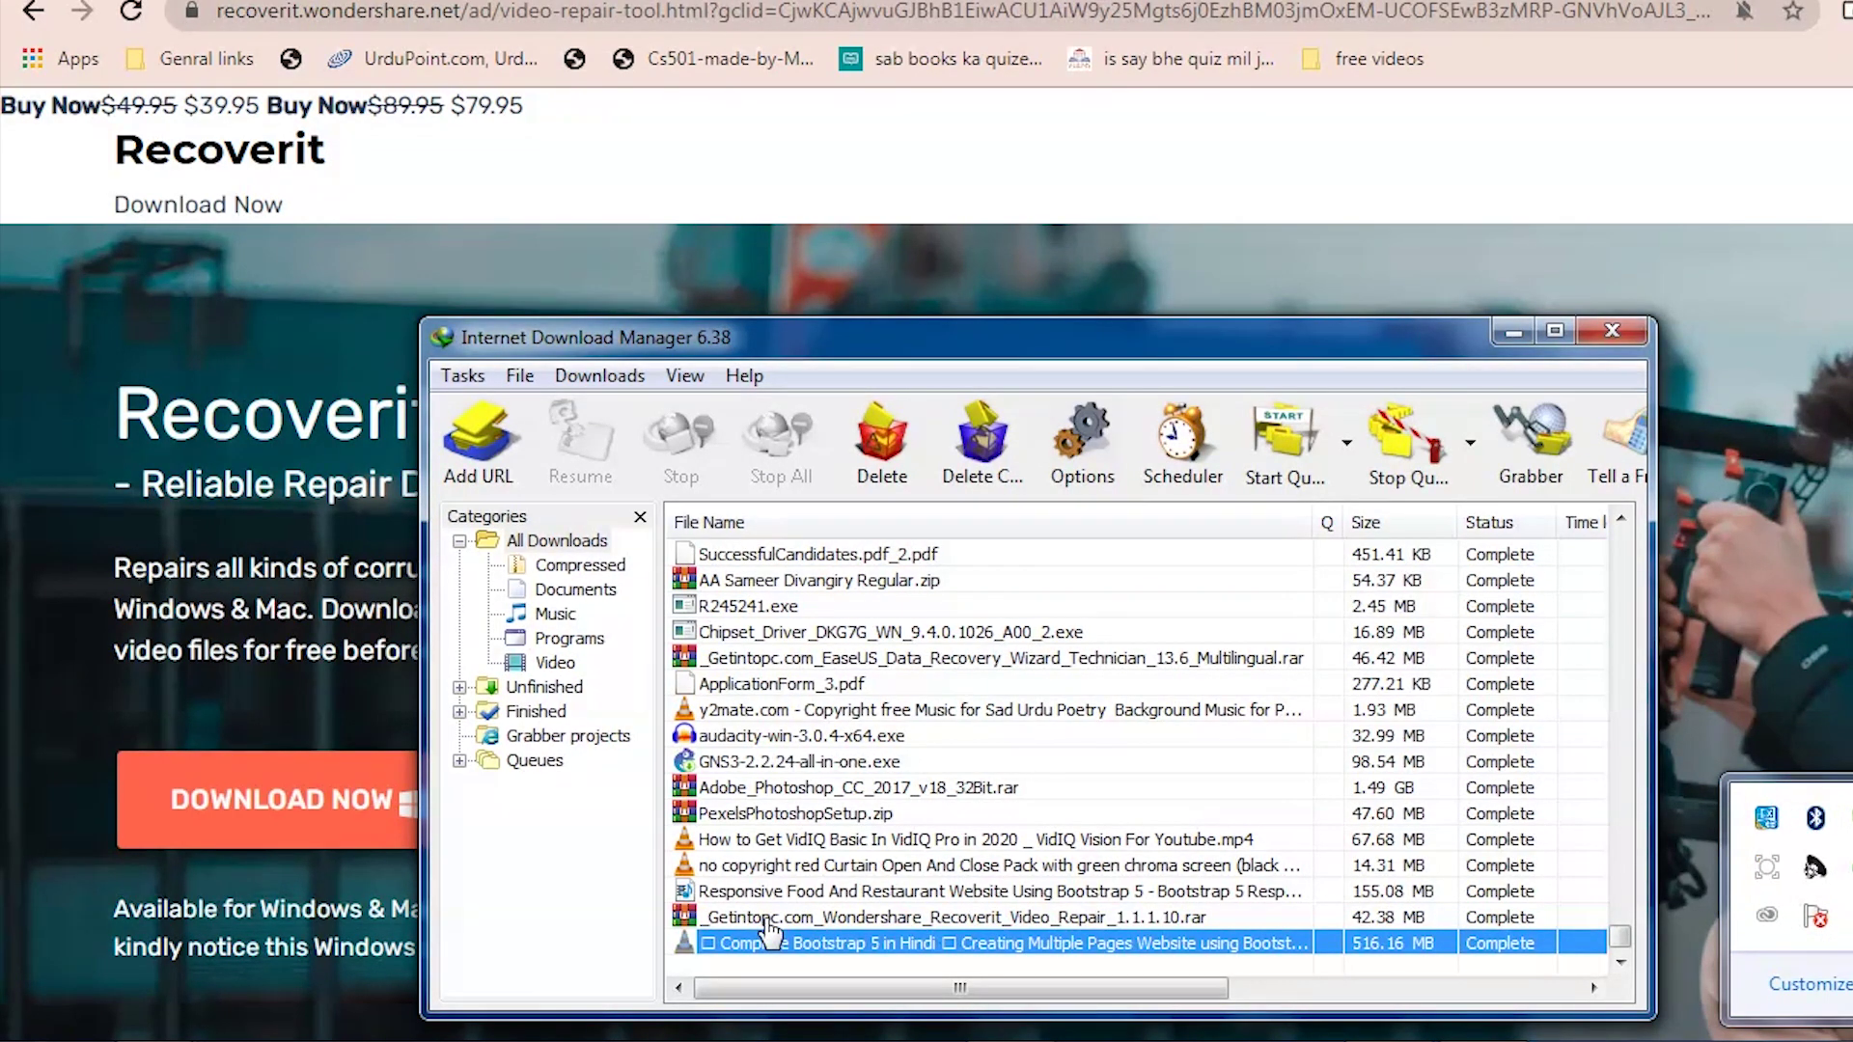
pyautogui.click(199, 1041)
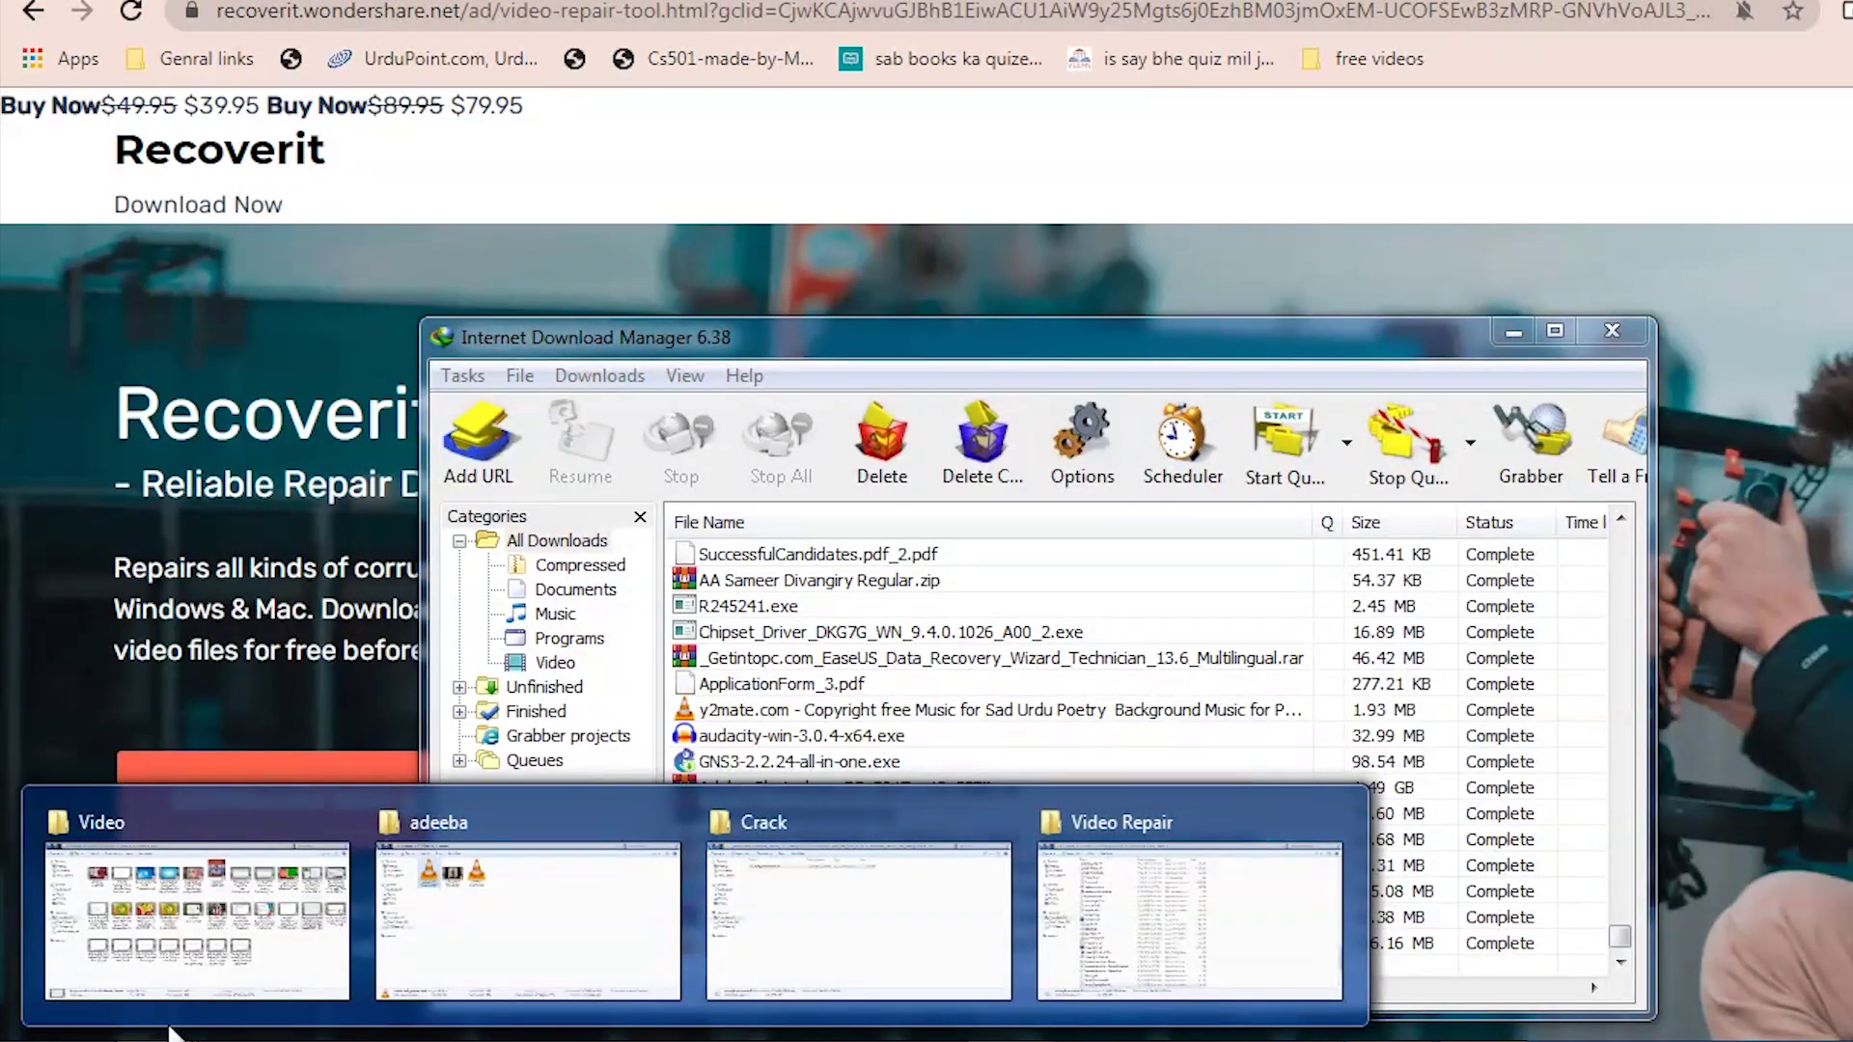
pyautogui.moveTo(261, 974)
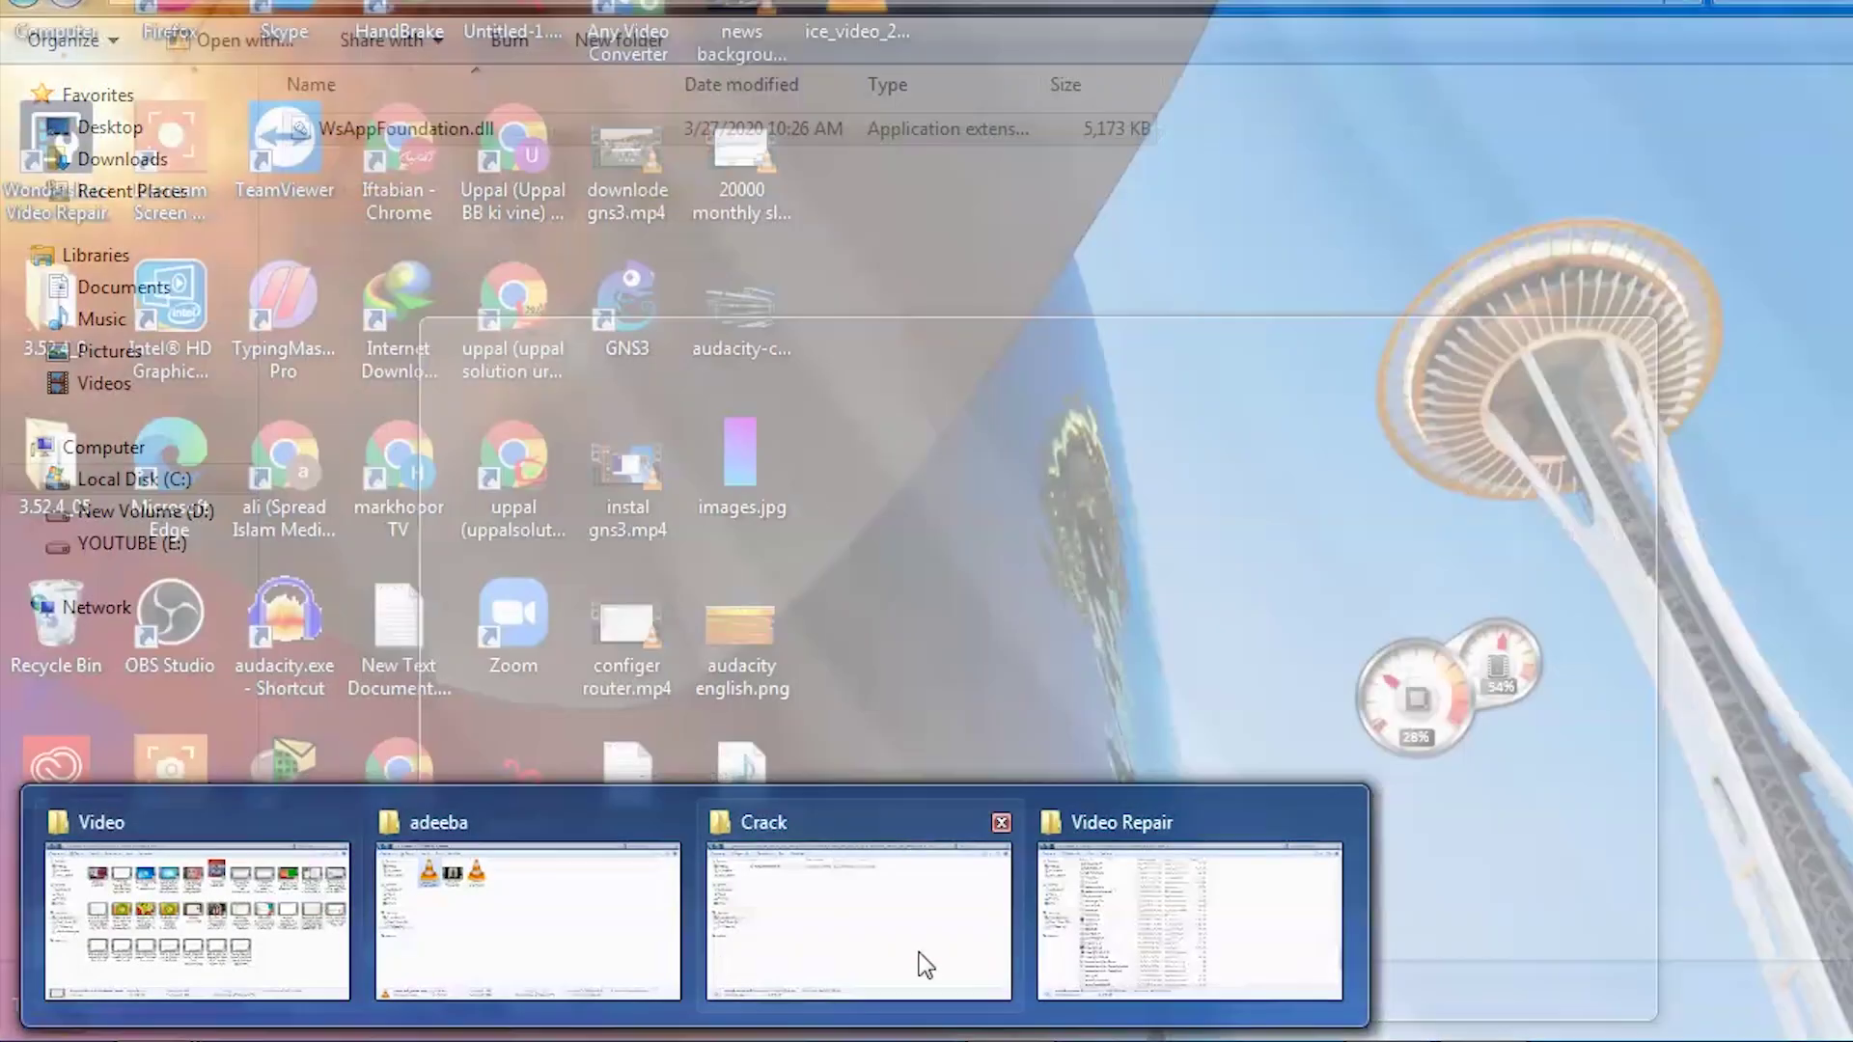
pyautogui.click(918, 964)
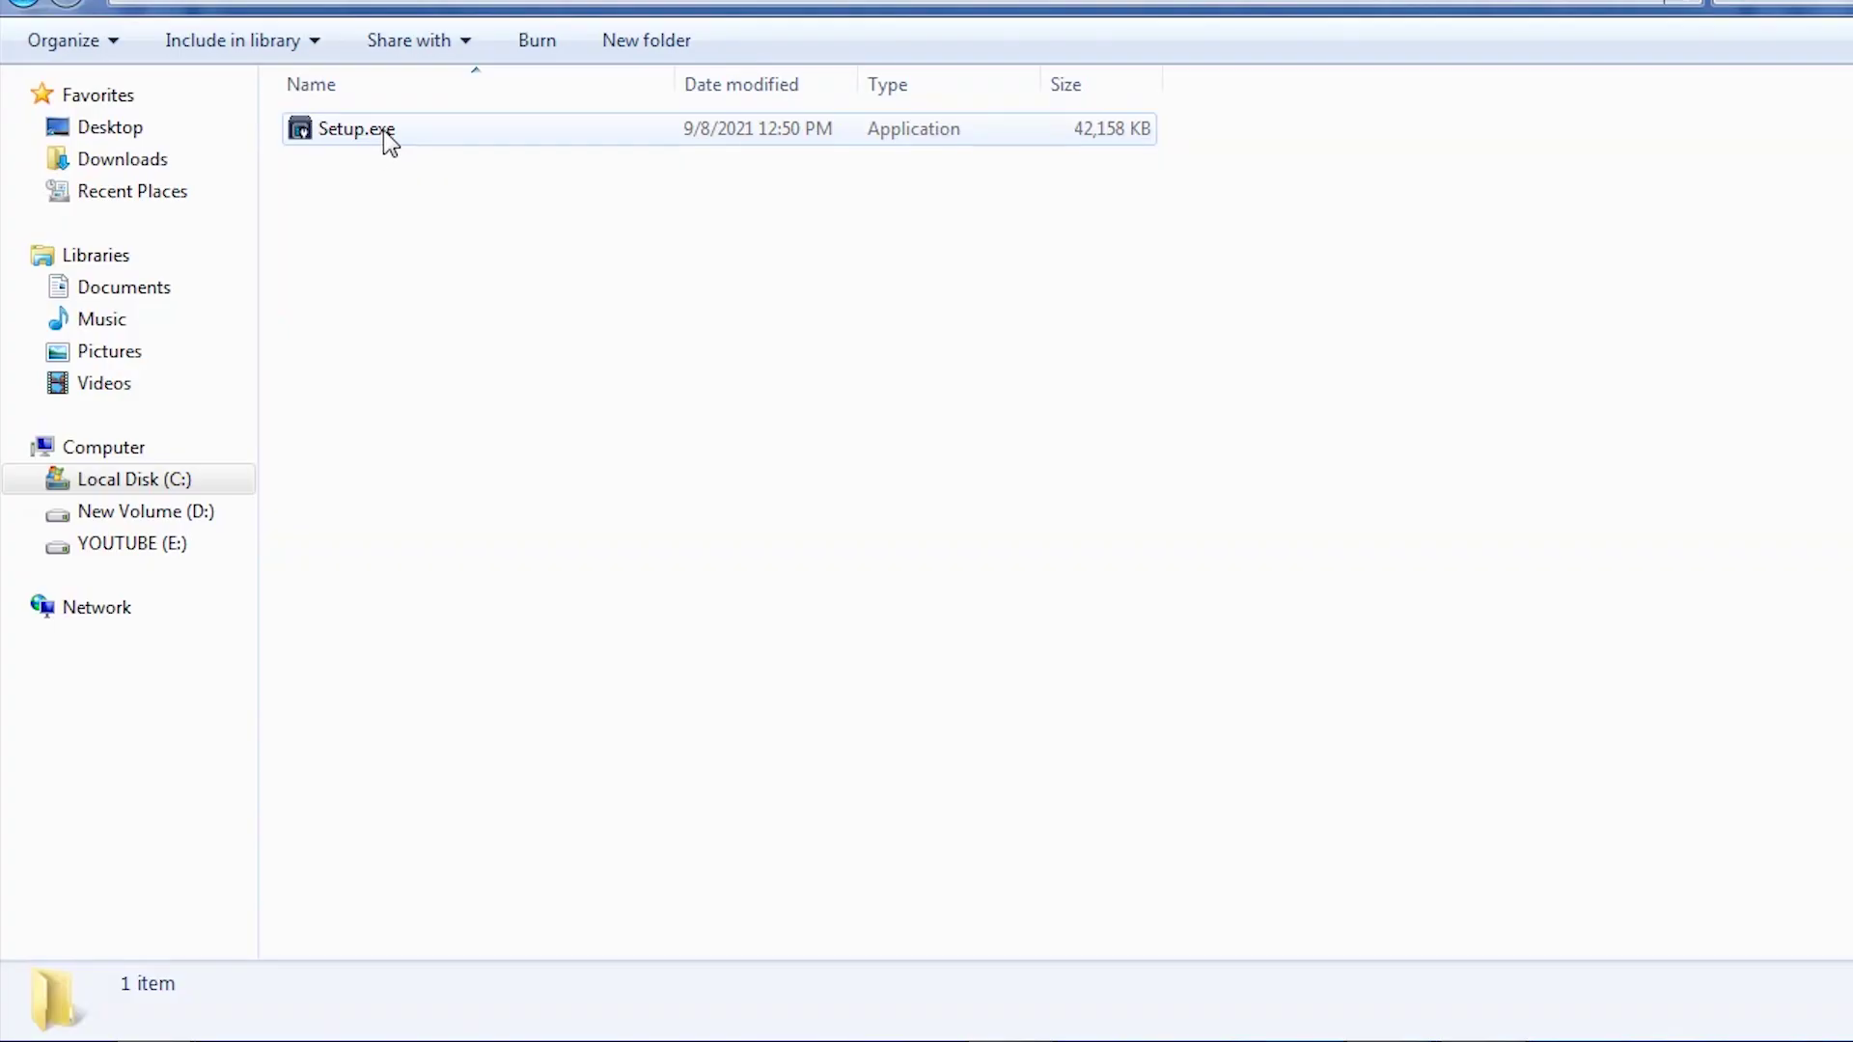
# Run Setup.exe with English as the installation language and decline reinstalling Wondershare Video Repair.
pyautogui.doubleClick(384, 129)
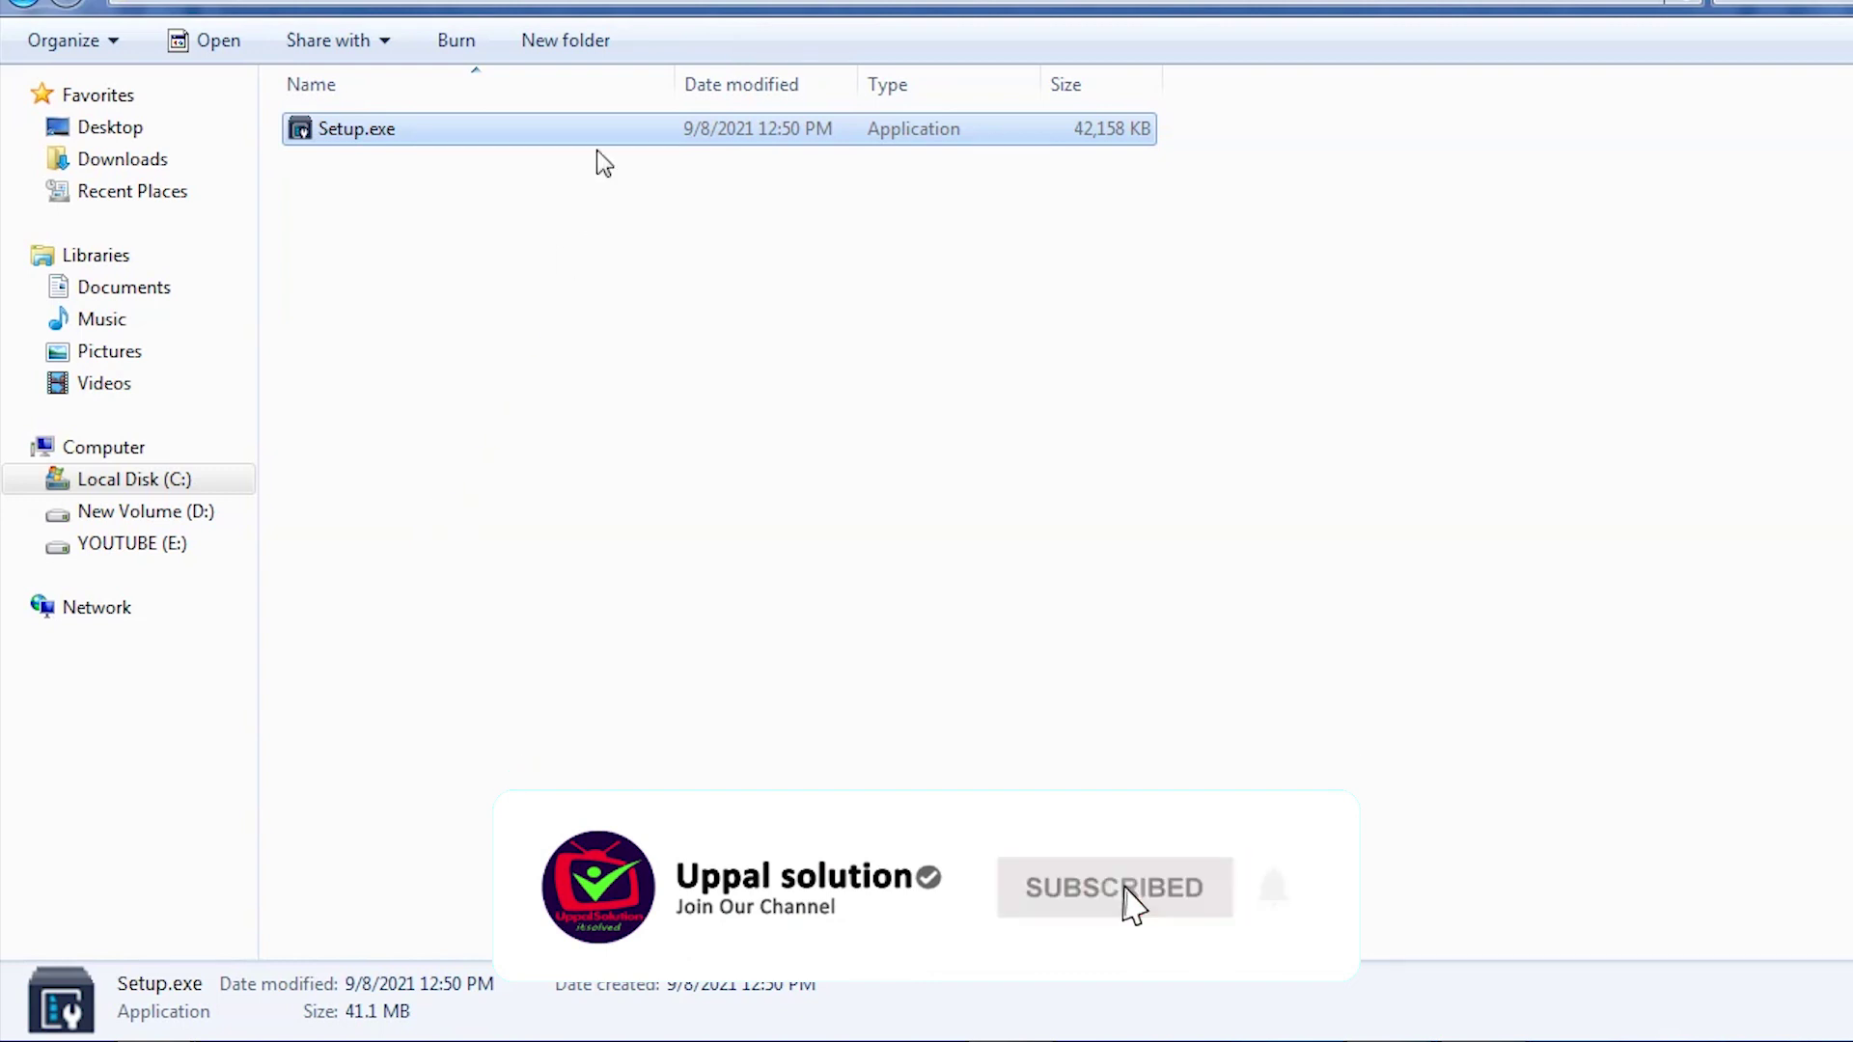
pyautogui.doubleClick(514, 143)
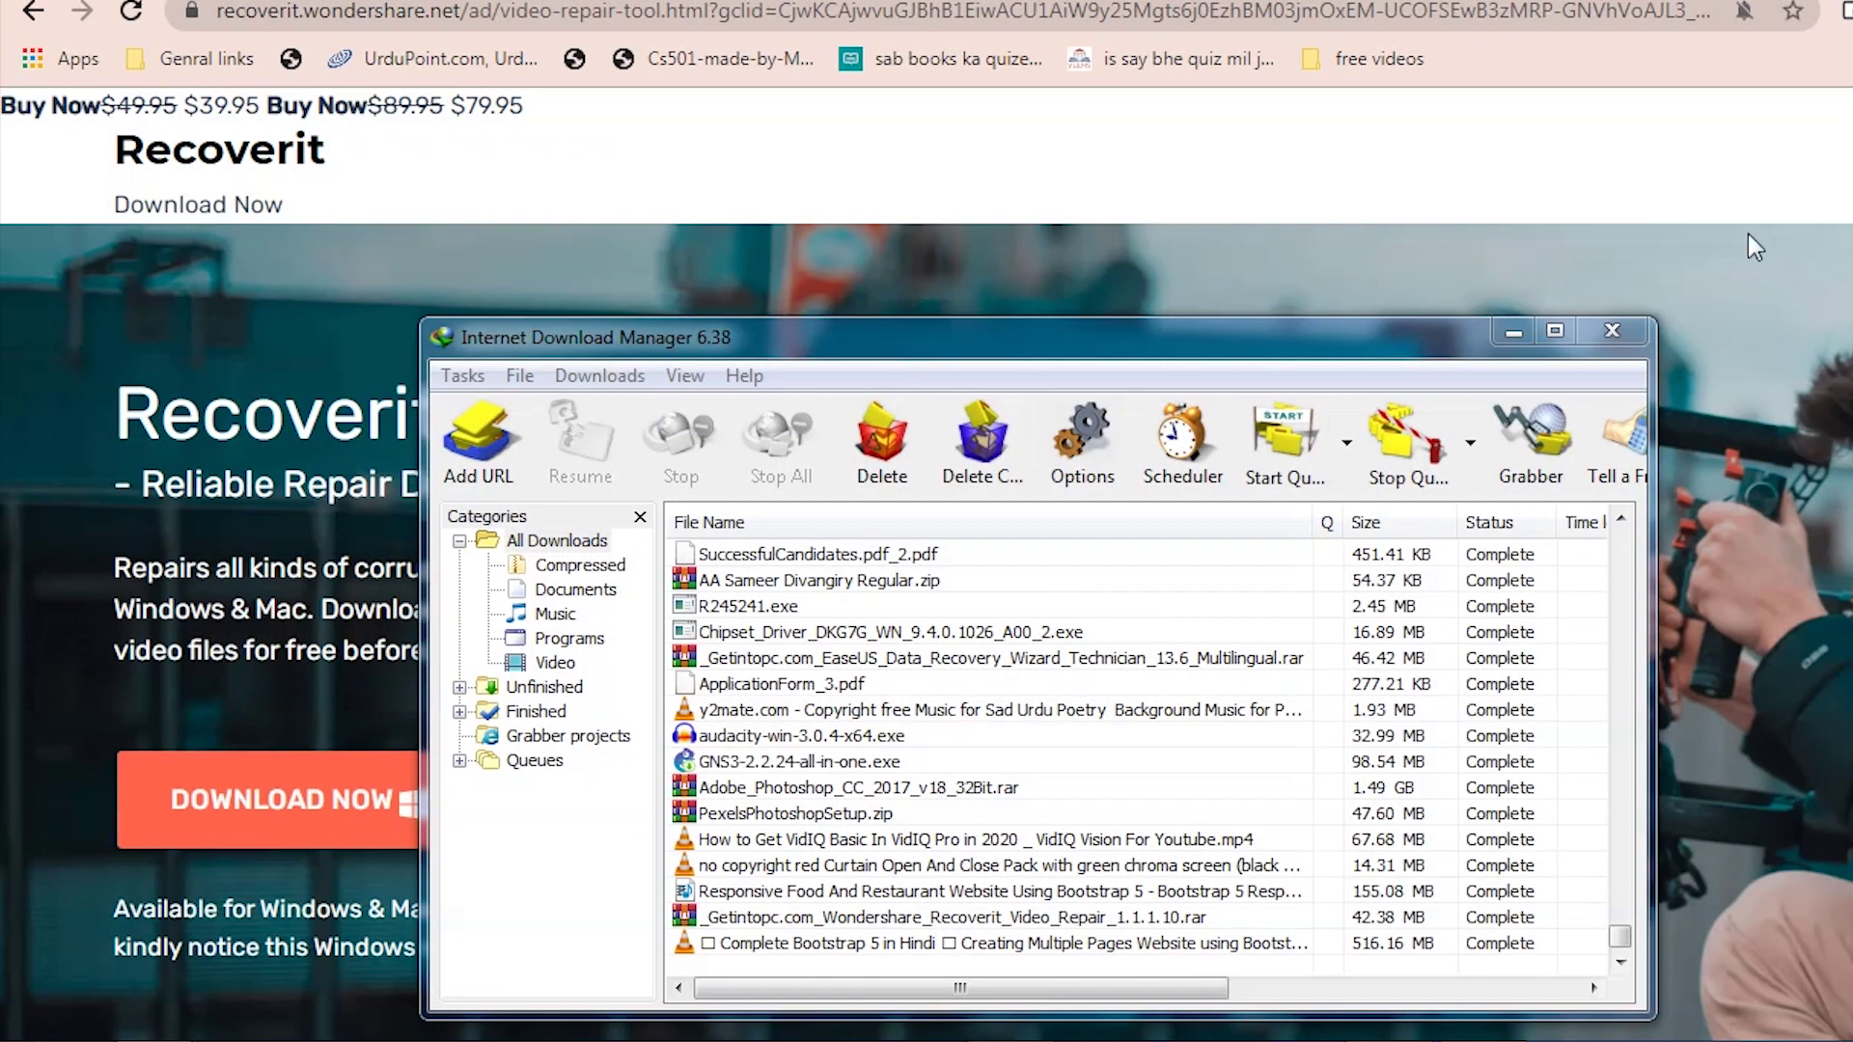
pyautogui.click(1523, 332)
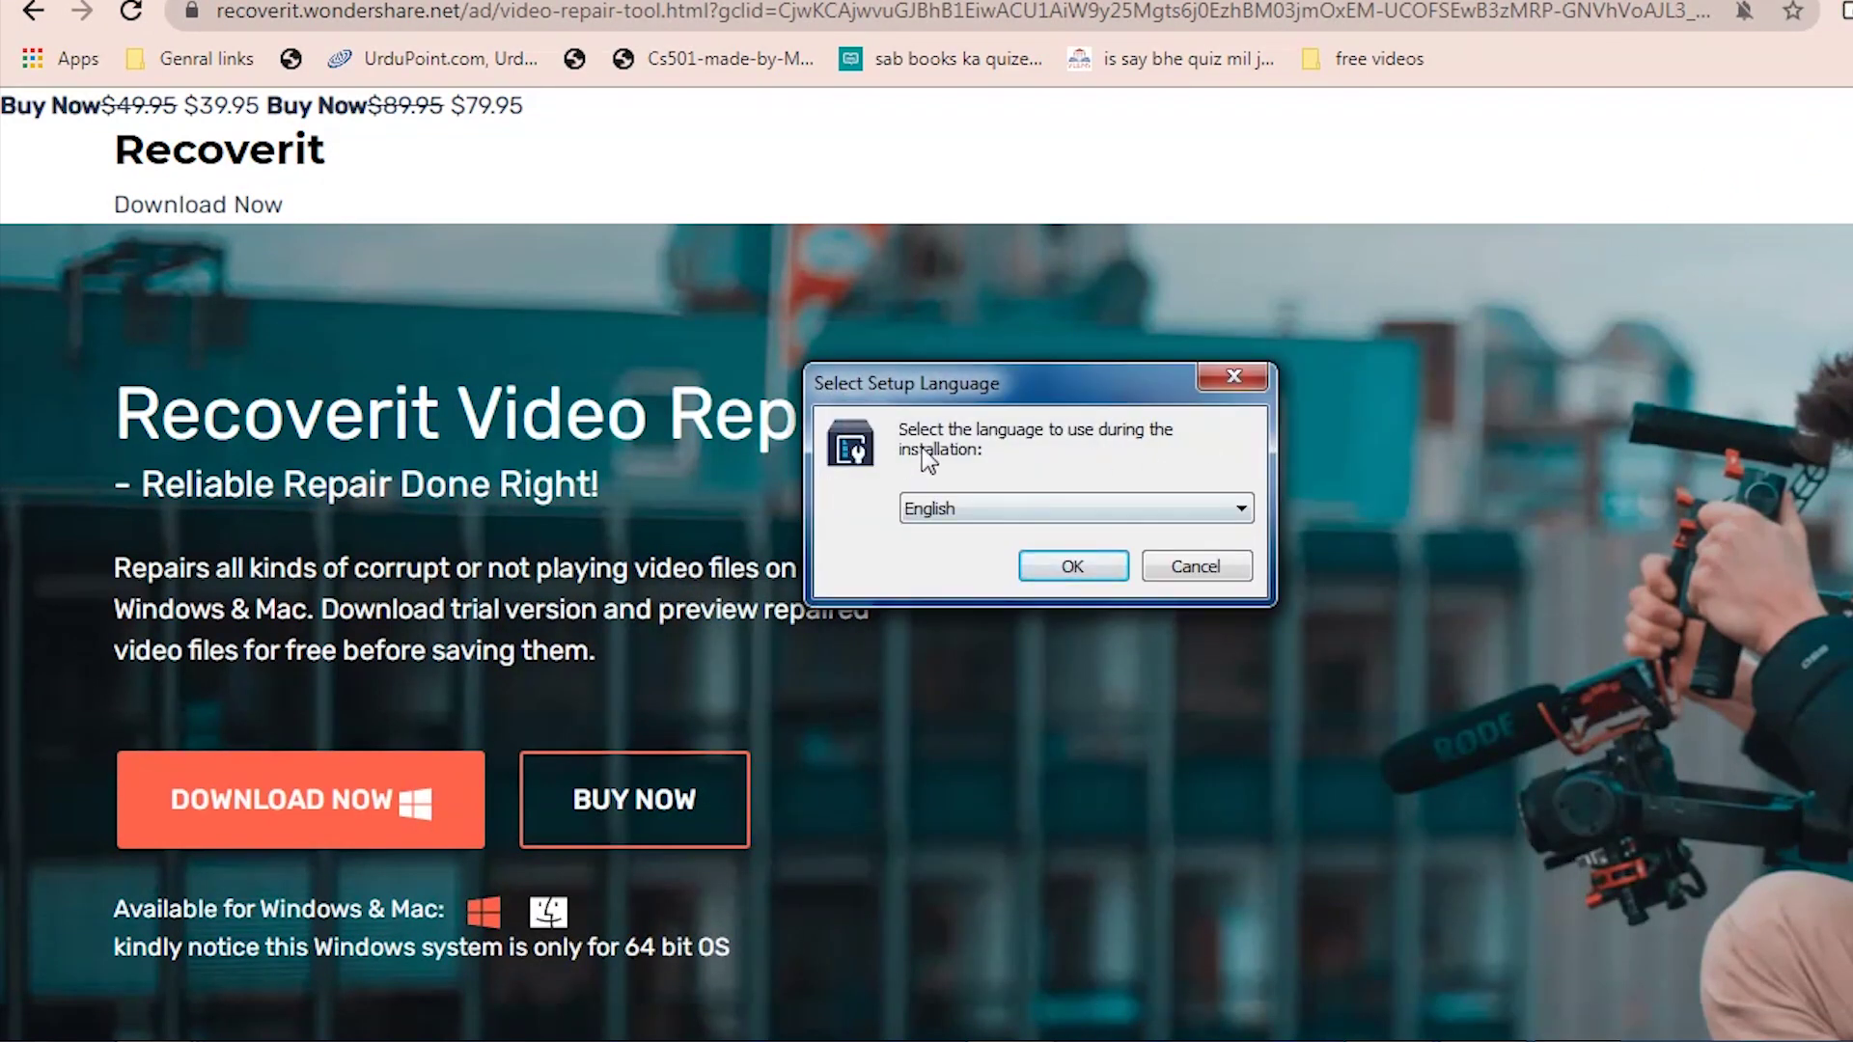
pyautogui.click(949, 509)
pyautogui.click(954, 519)
pyautogui.click(1058, 575)
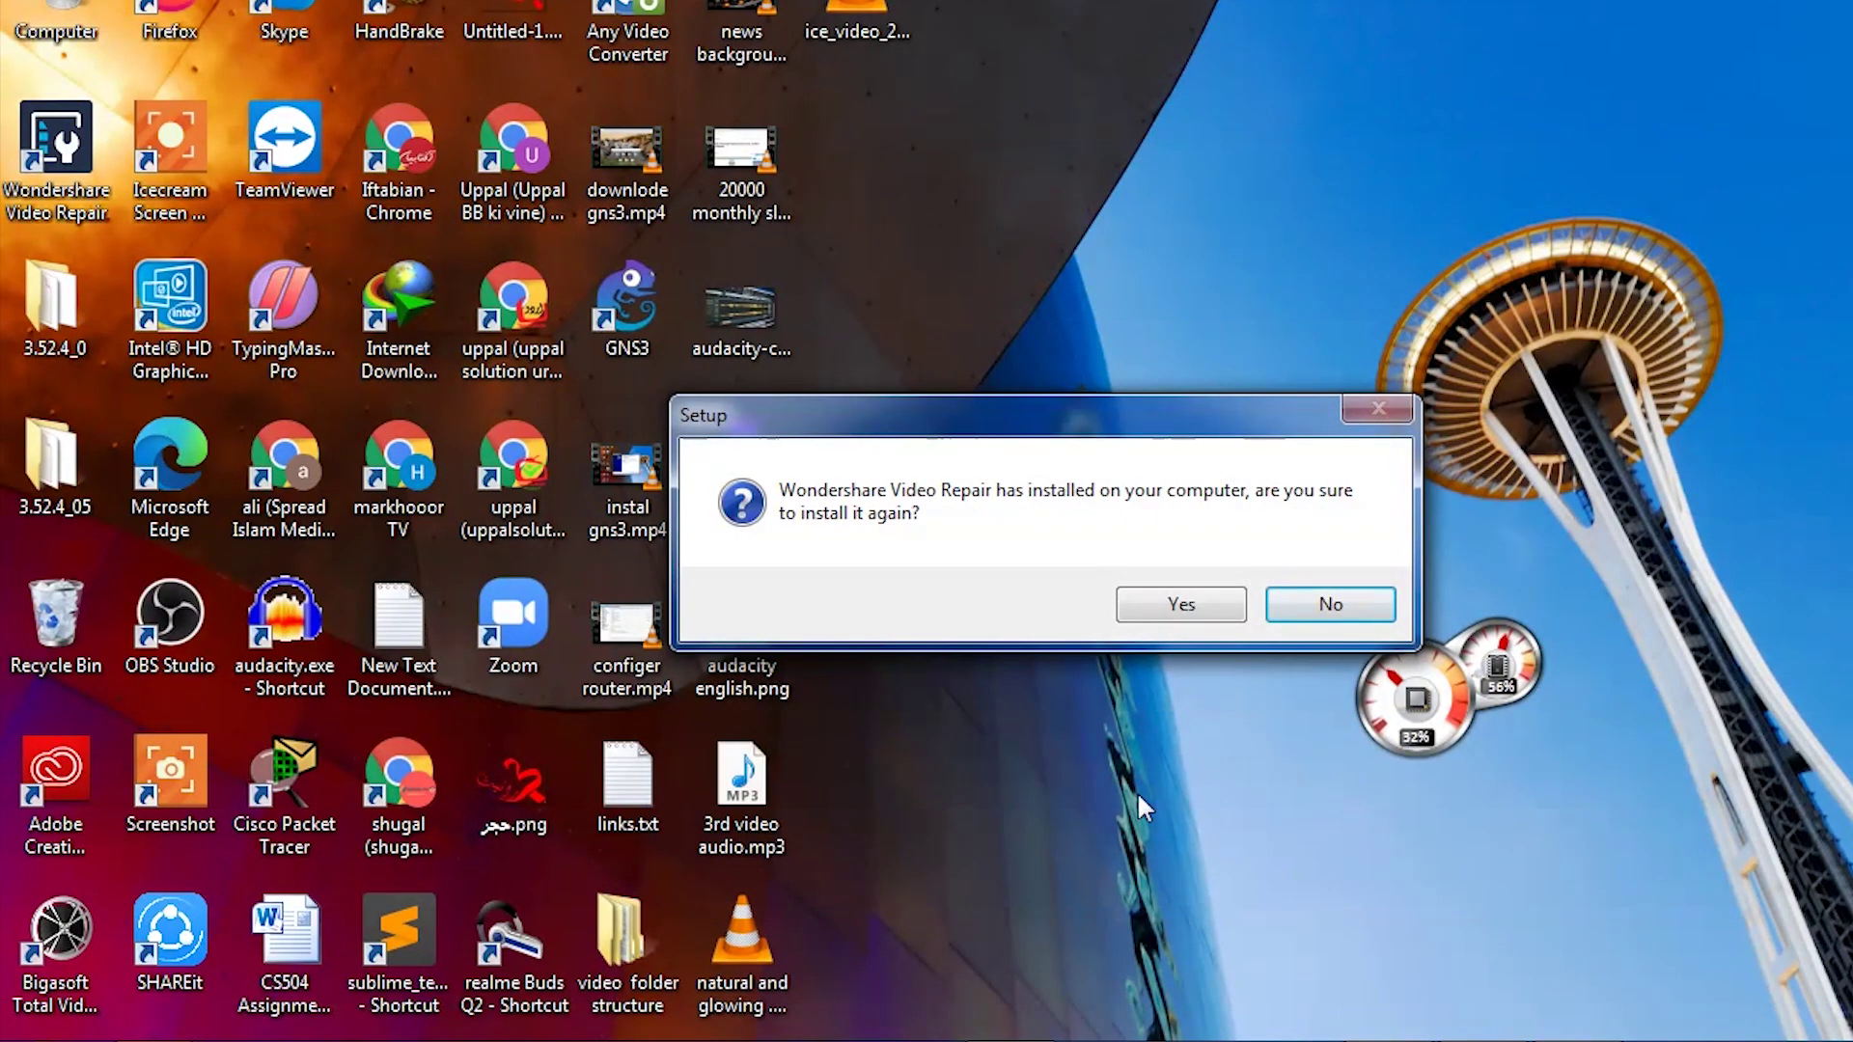
pyautogui.click(1299, 613)
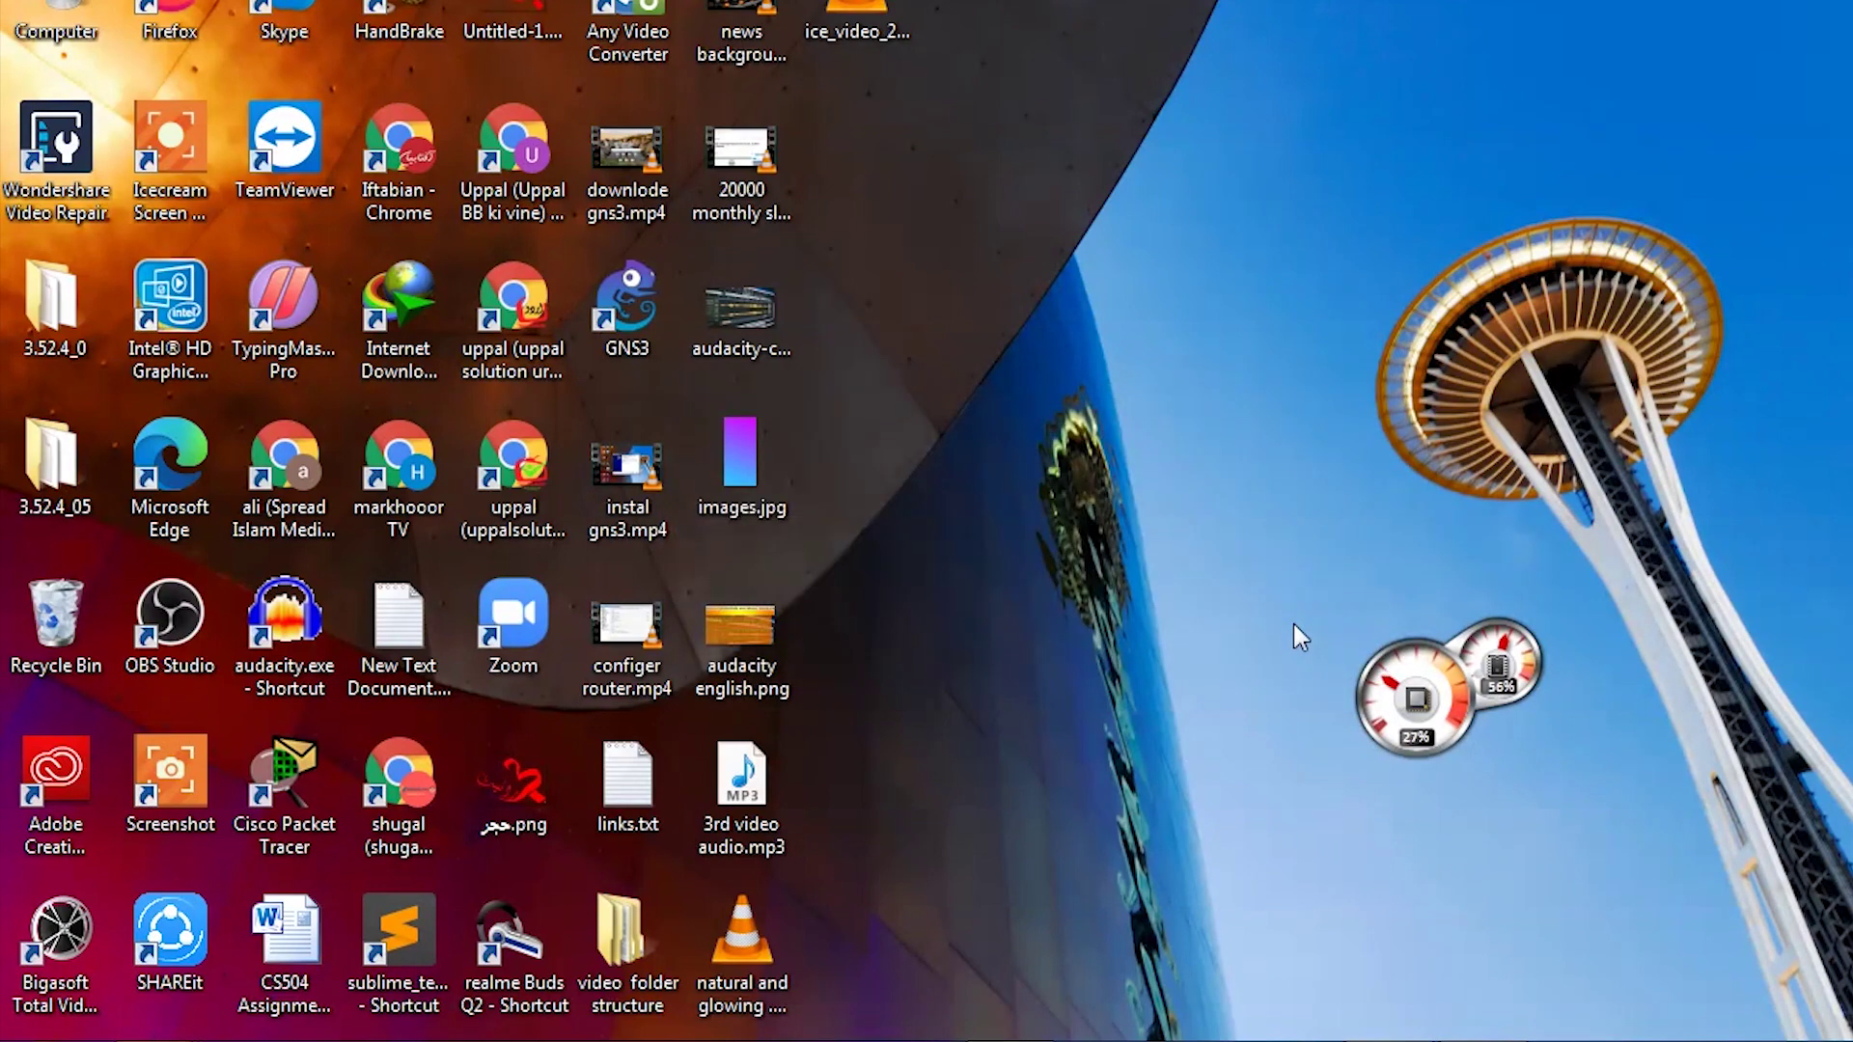
# Launch Wondershare Video Repair, bring the corrupted video's folder up behind it, and minimize the checkwaf.exe console window.
pyautogui.doubleClick(58, 172)
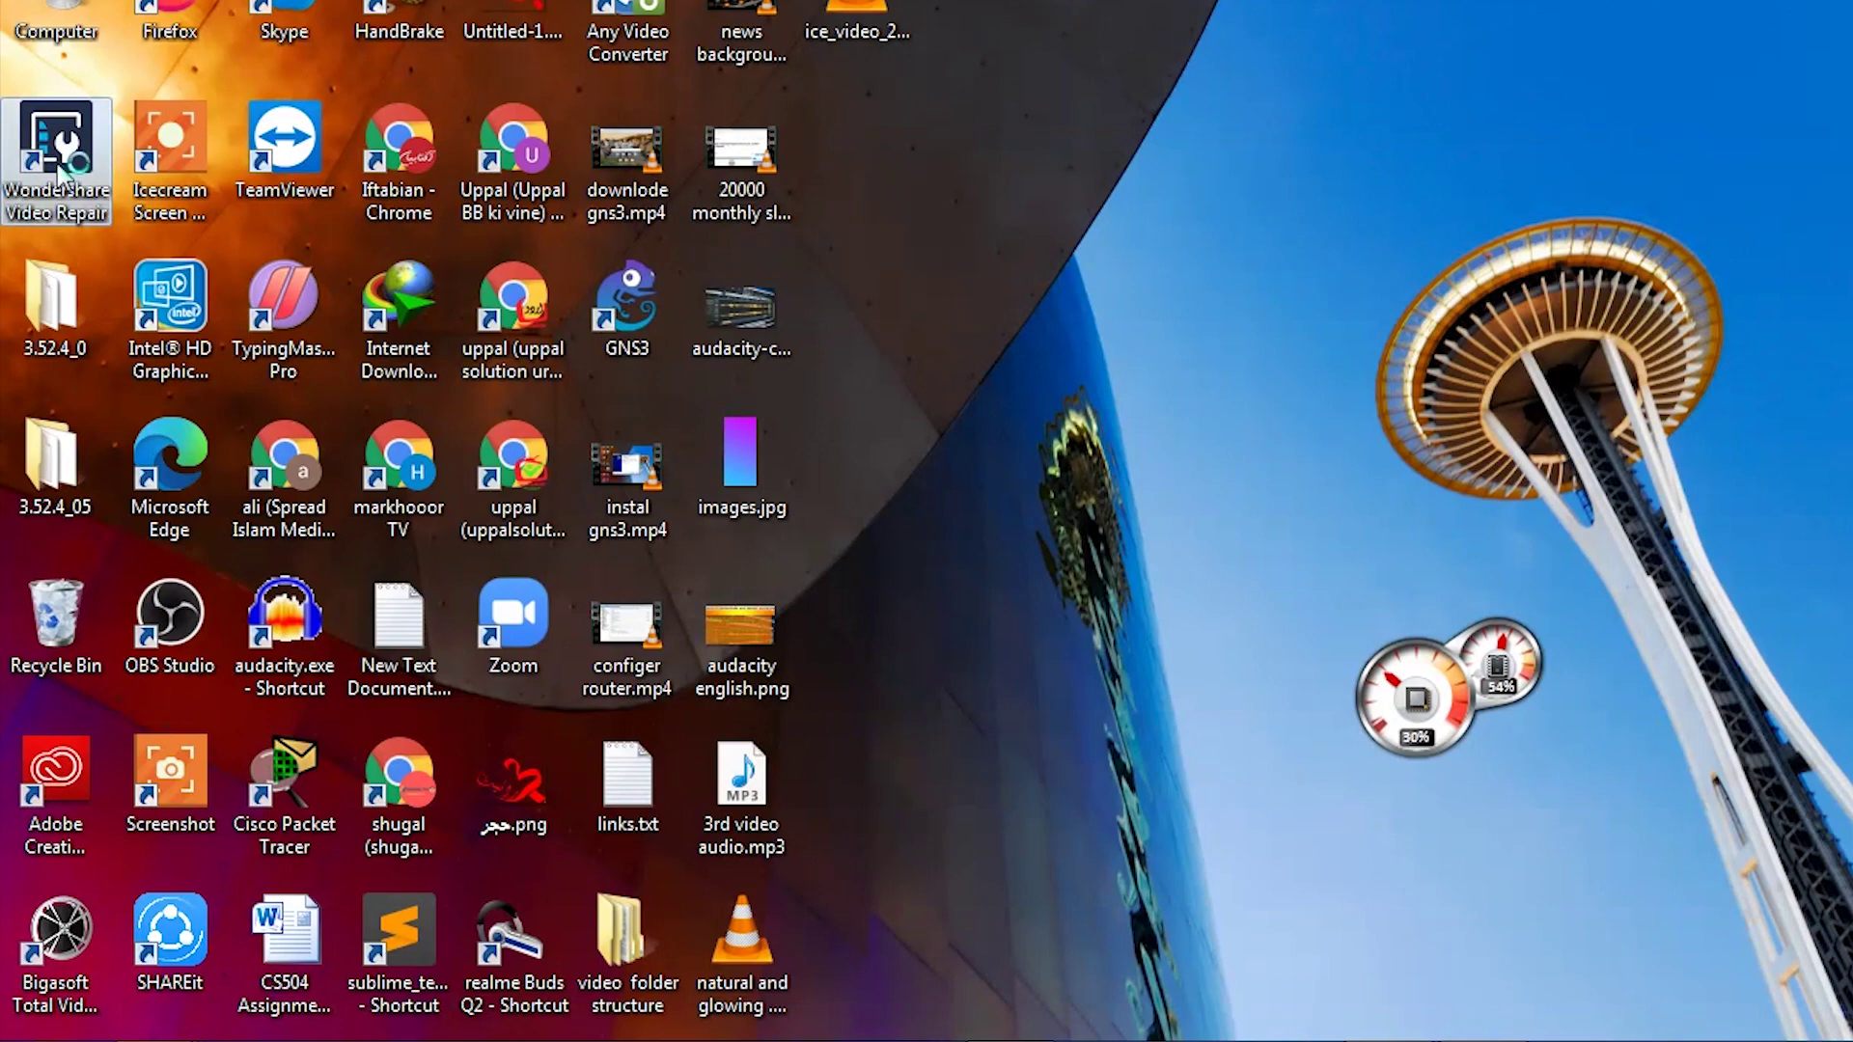
pyautogui.click(205, 1040)
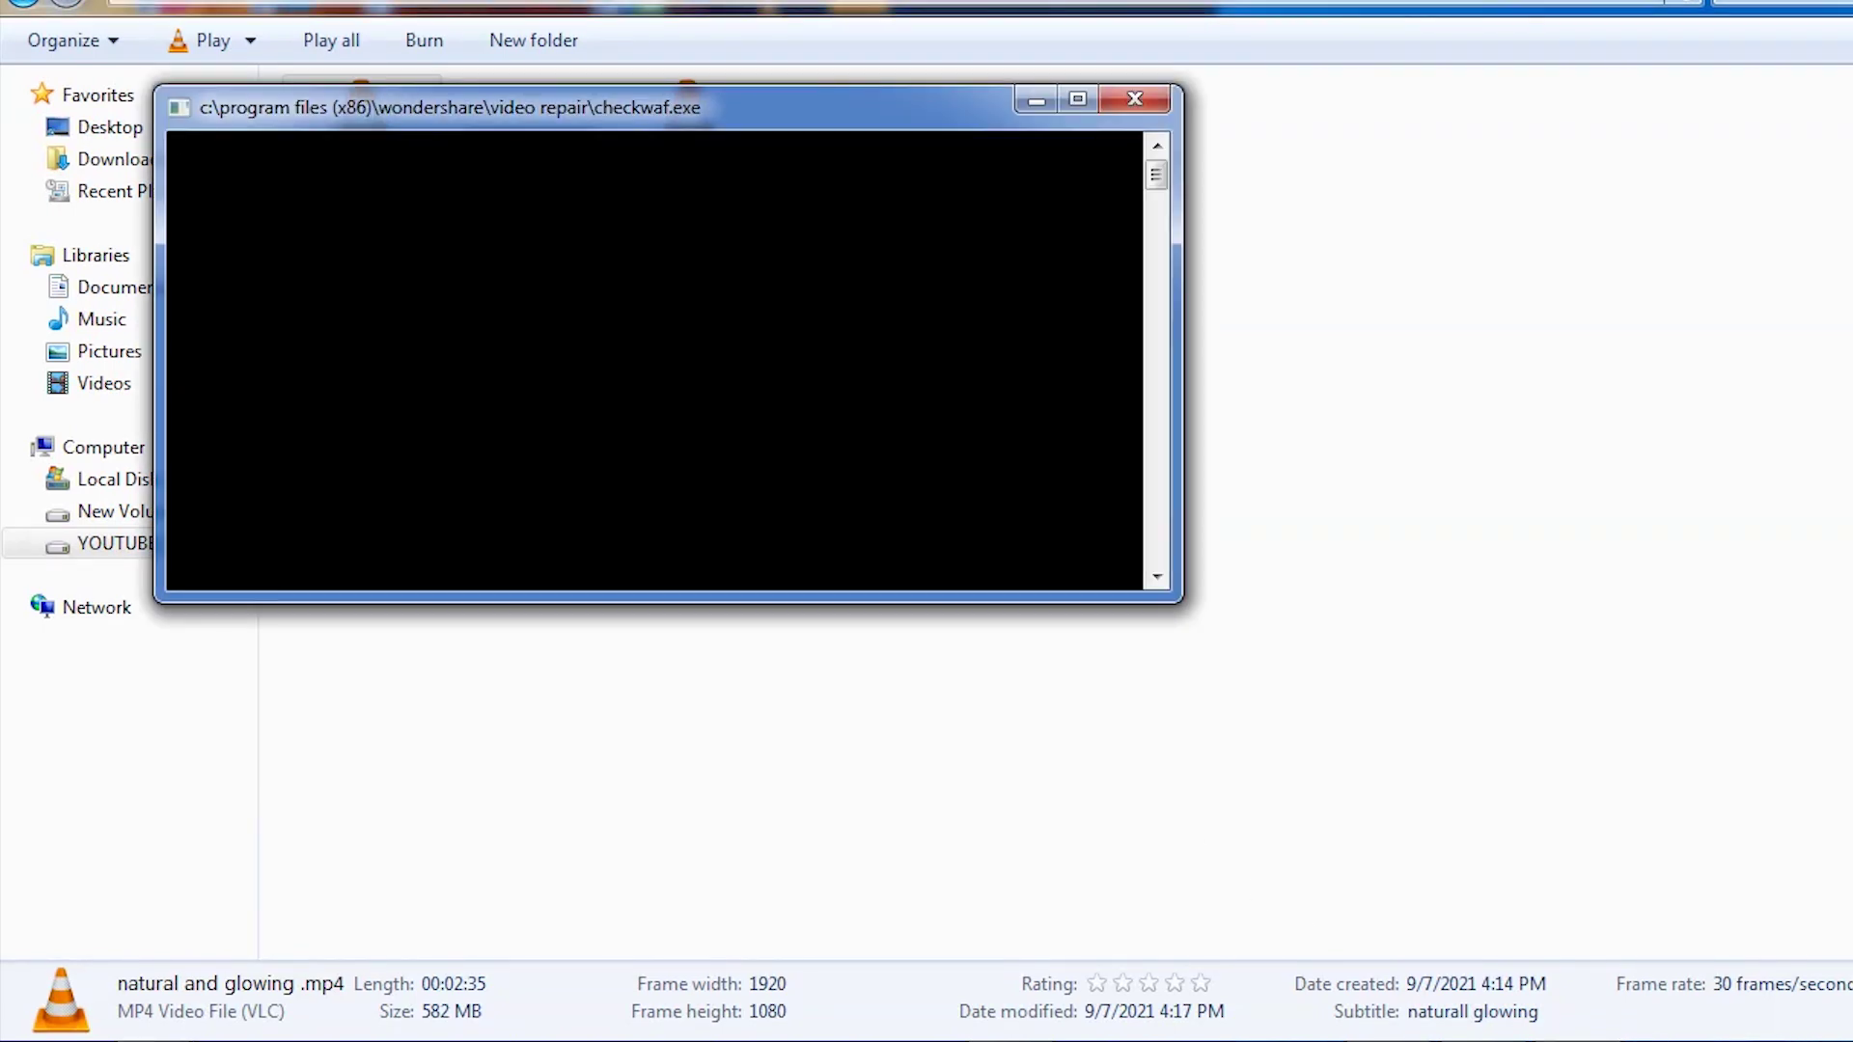
pyautogui.click(1038, 102)
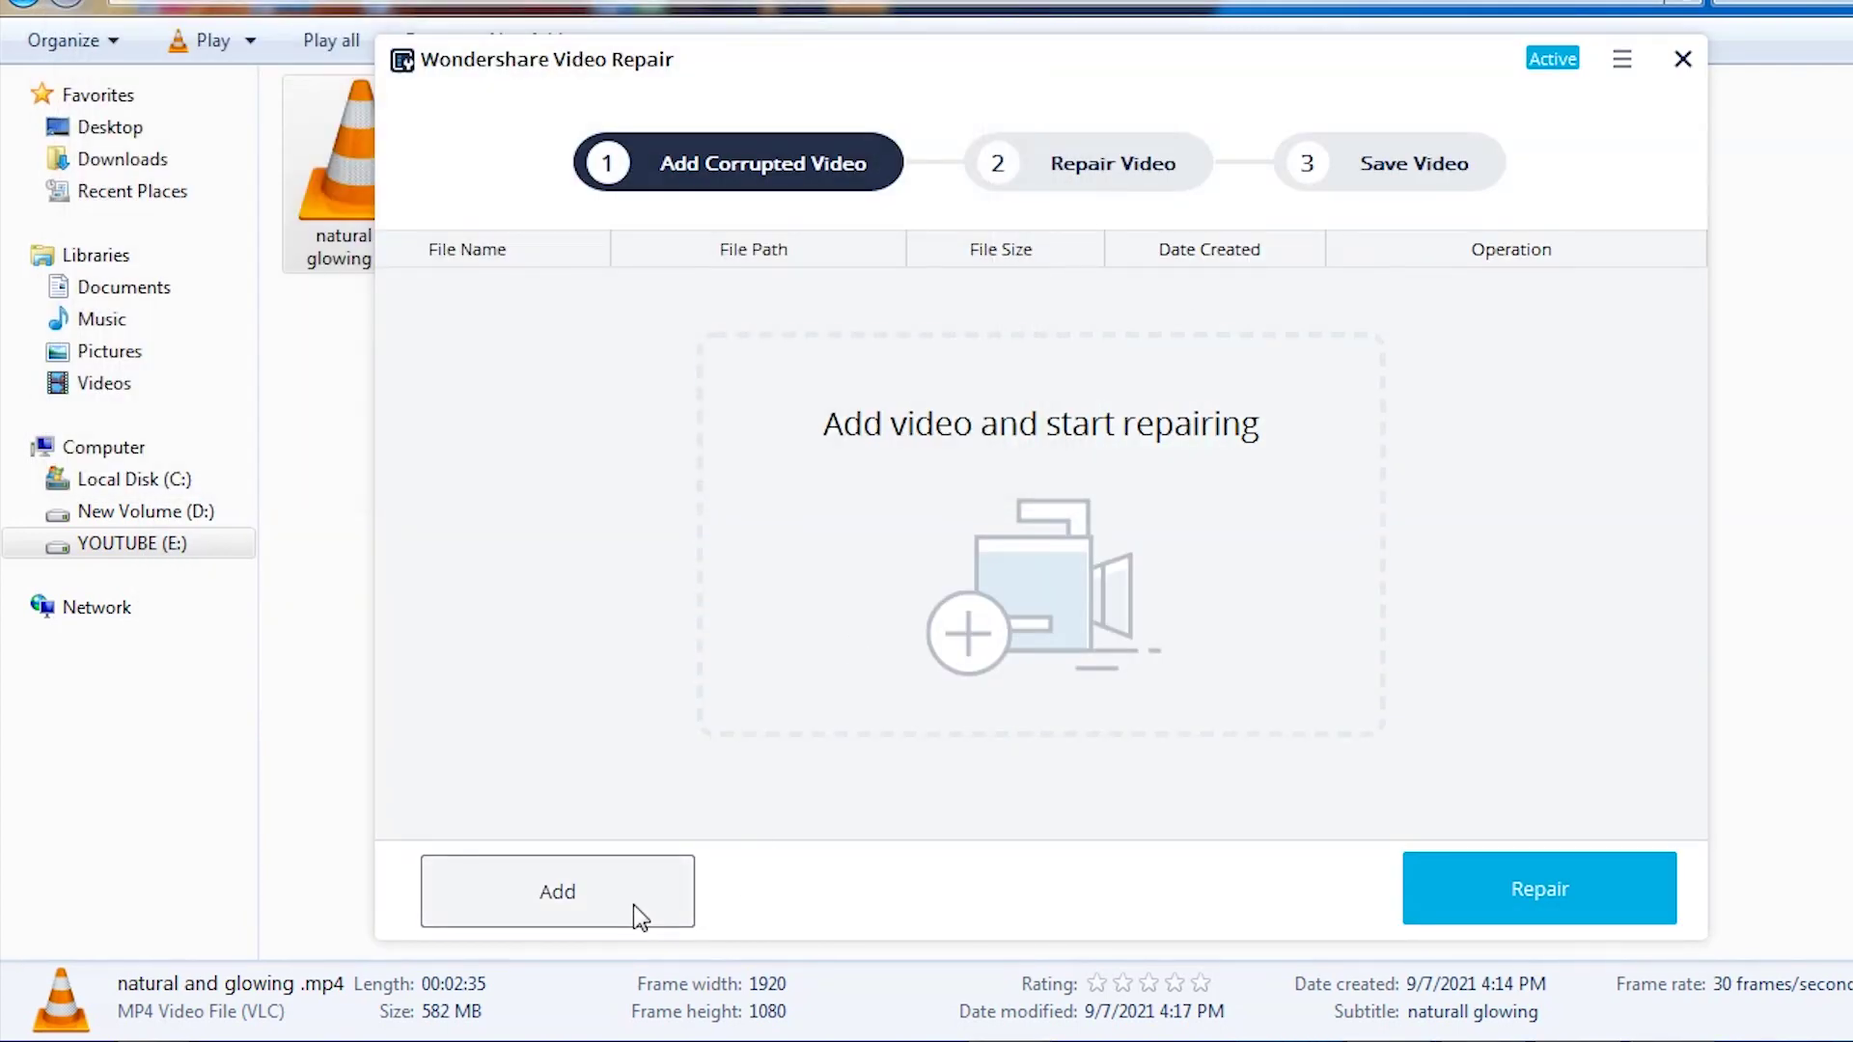
# Add natural and glowing .mp4 from the open folder to the corrupted video list and run the repair.
pyautogui.click(567, 899)
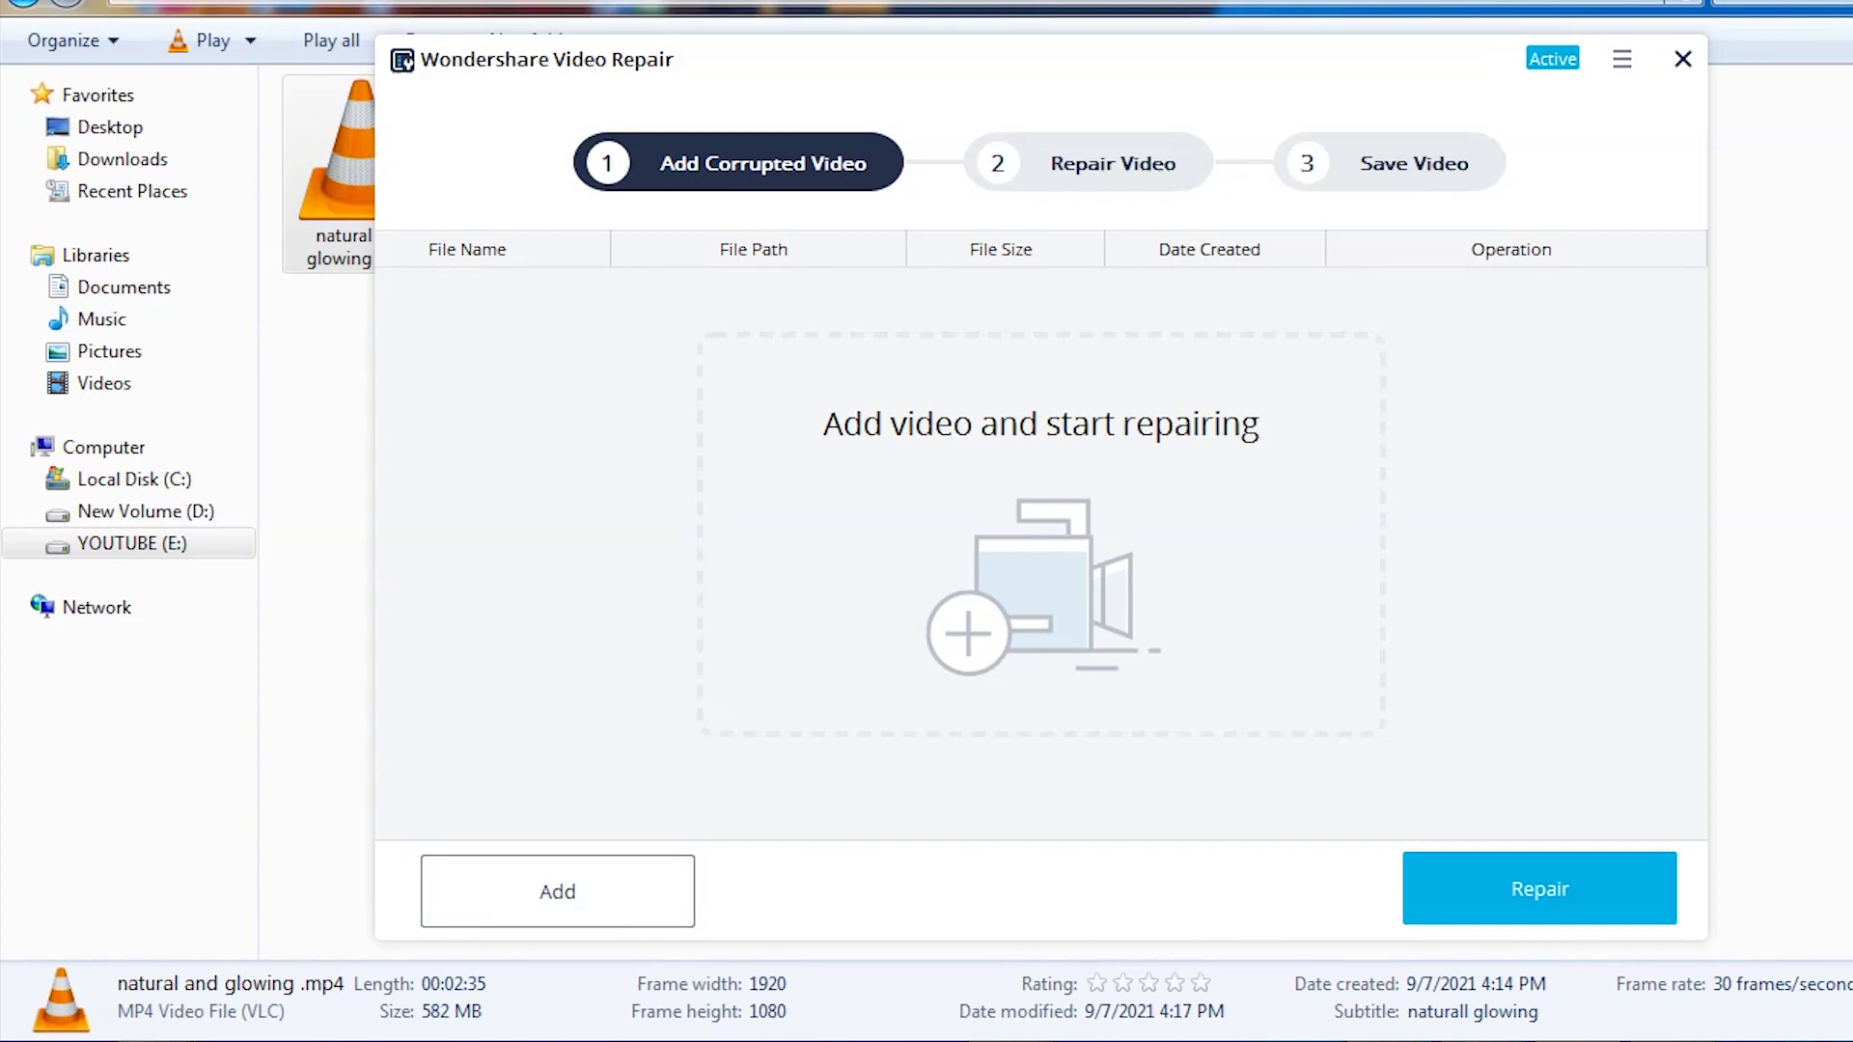
pyautogui.moveTo(339, 164); pyautogui.dragTo(975, 570)
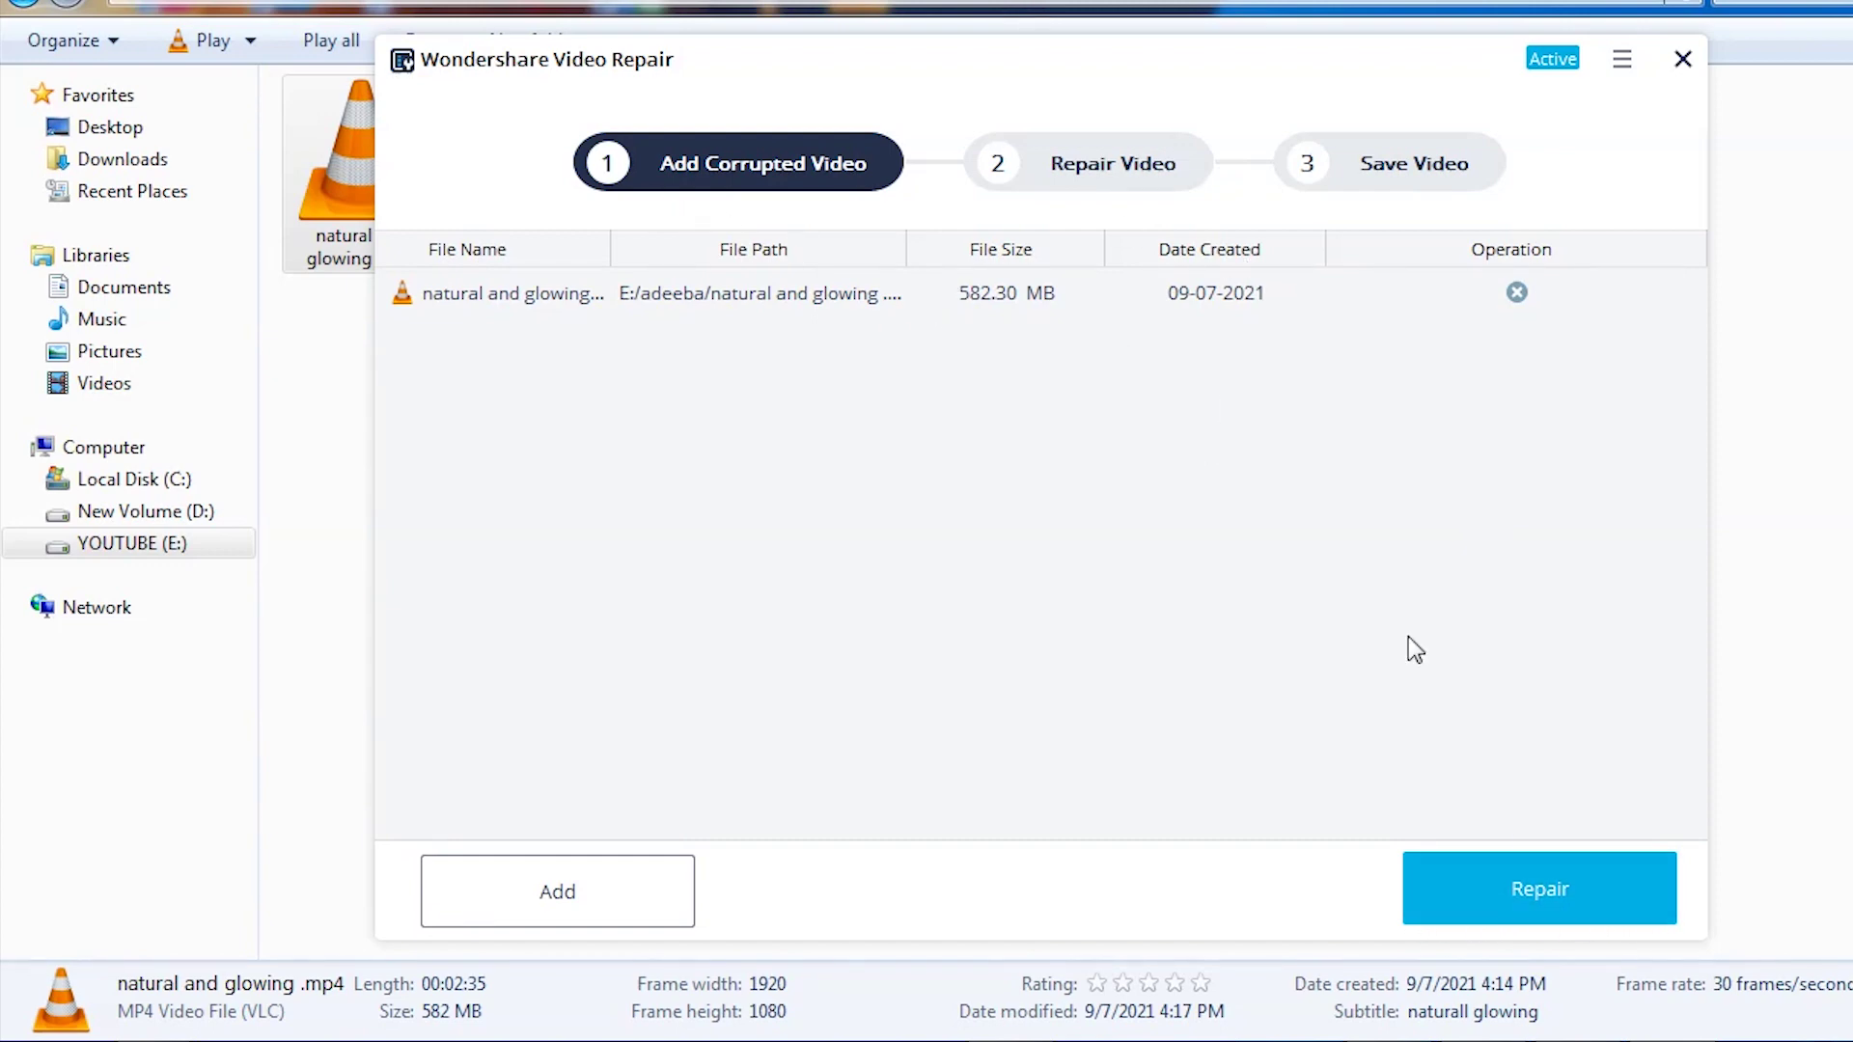
pyautogui.click(1492, 882)
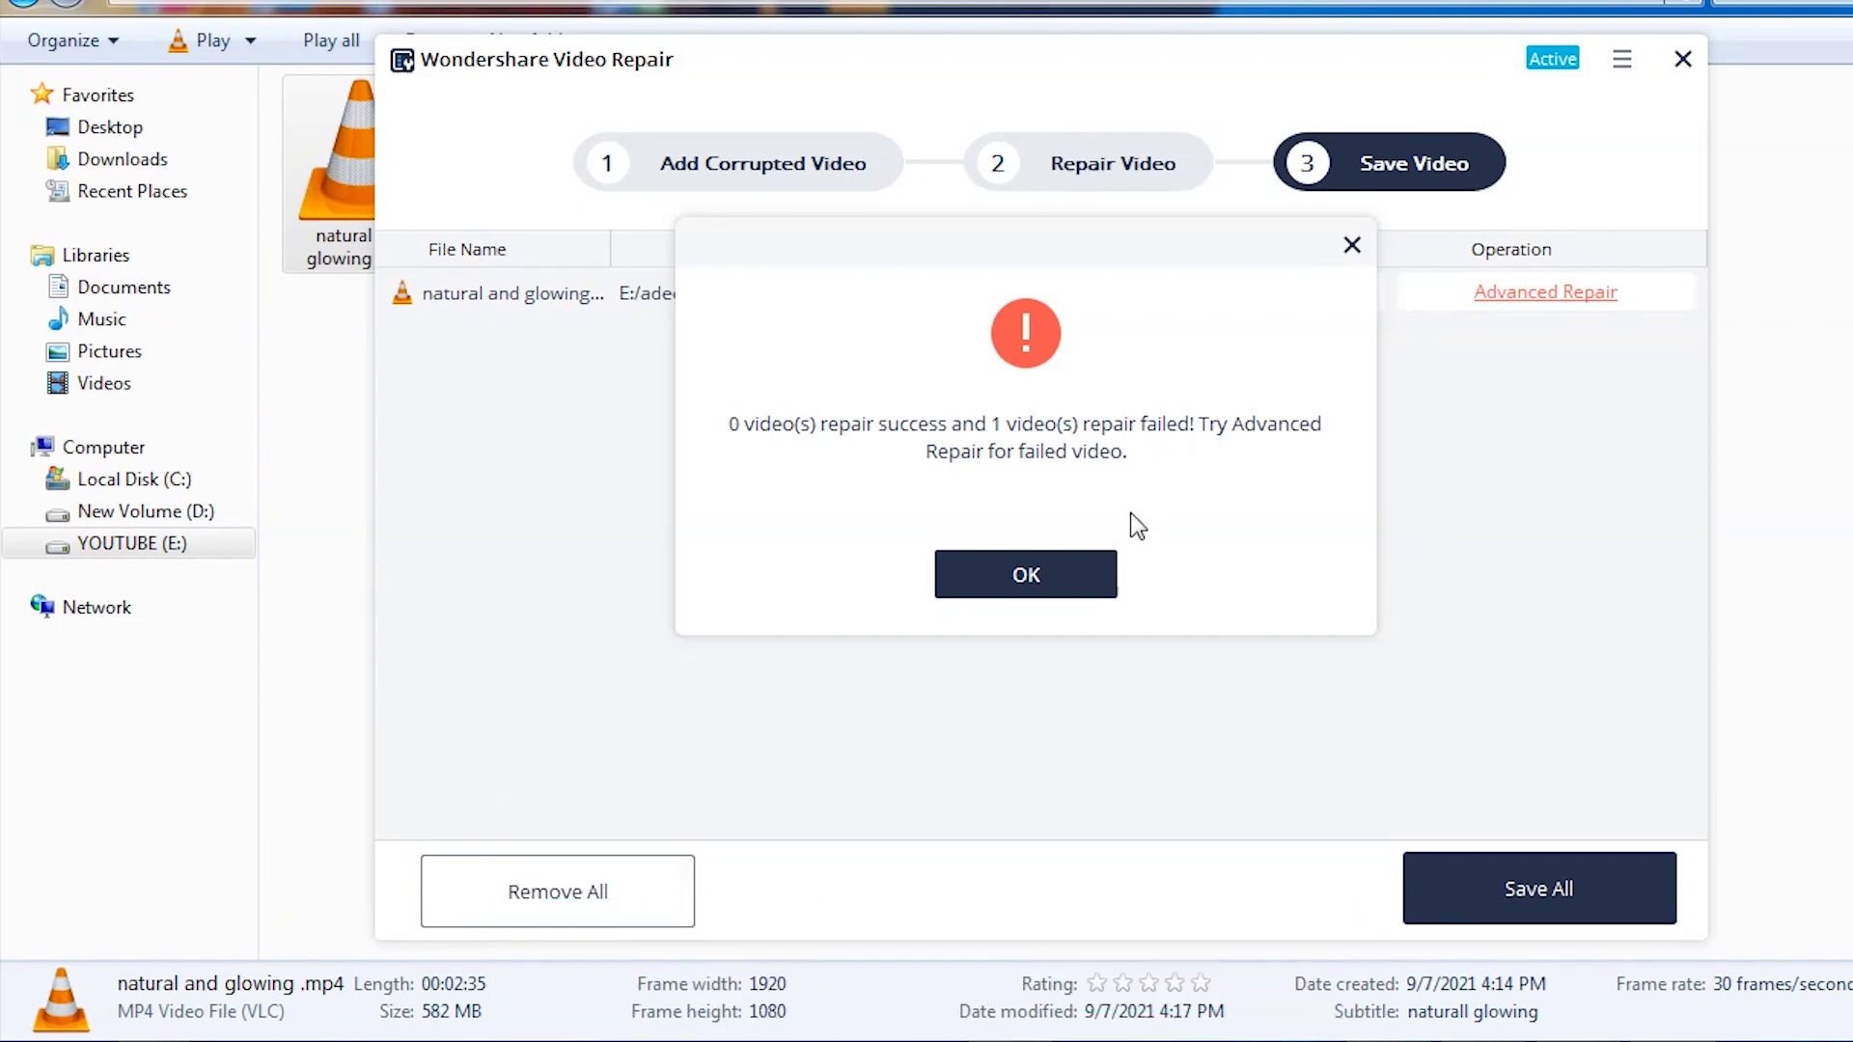
pyautogui.click(1041, 577)
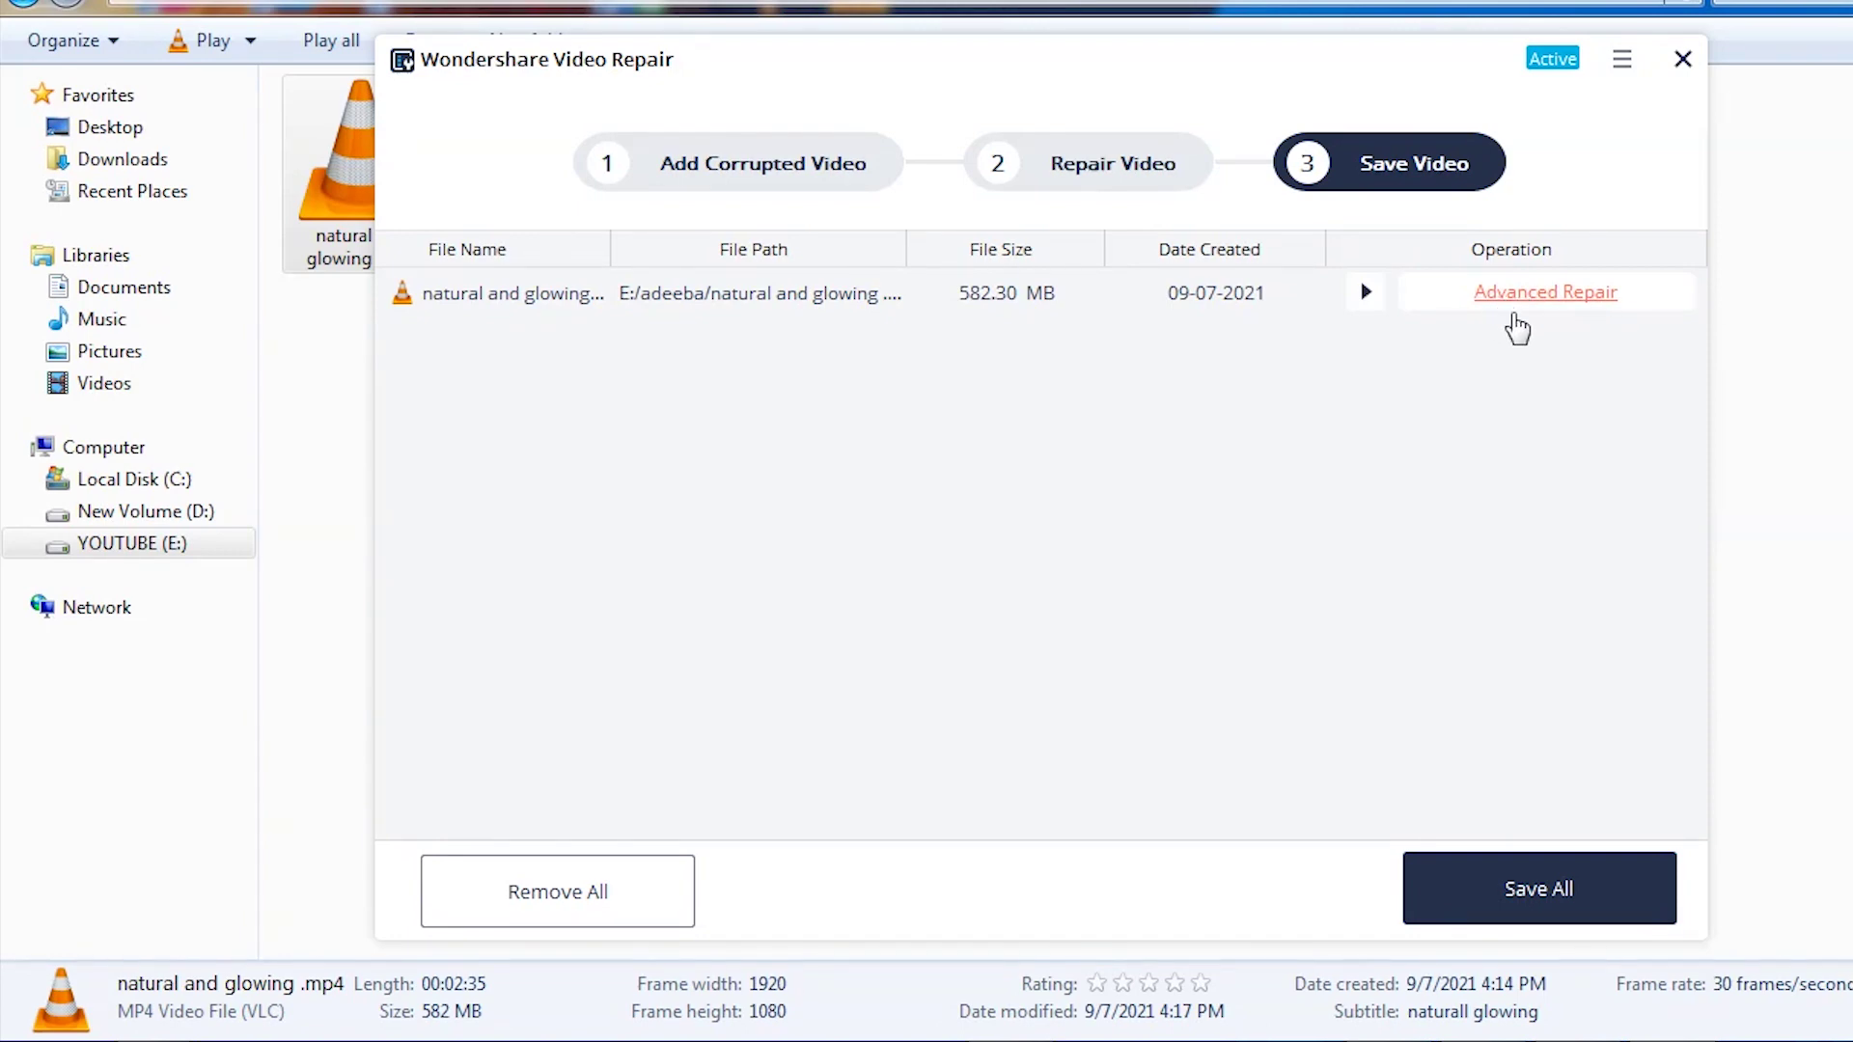
# Run Advanced Repair on the corrupted video with natural and glowing .mp4 from its folder on drive E: as the sample video.
pyautogui.click(1531, 301)
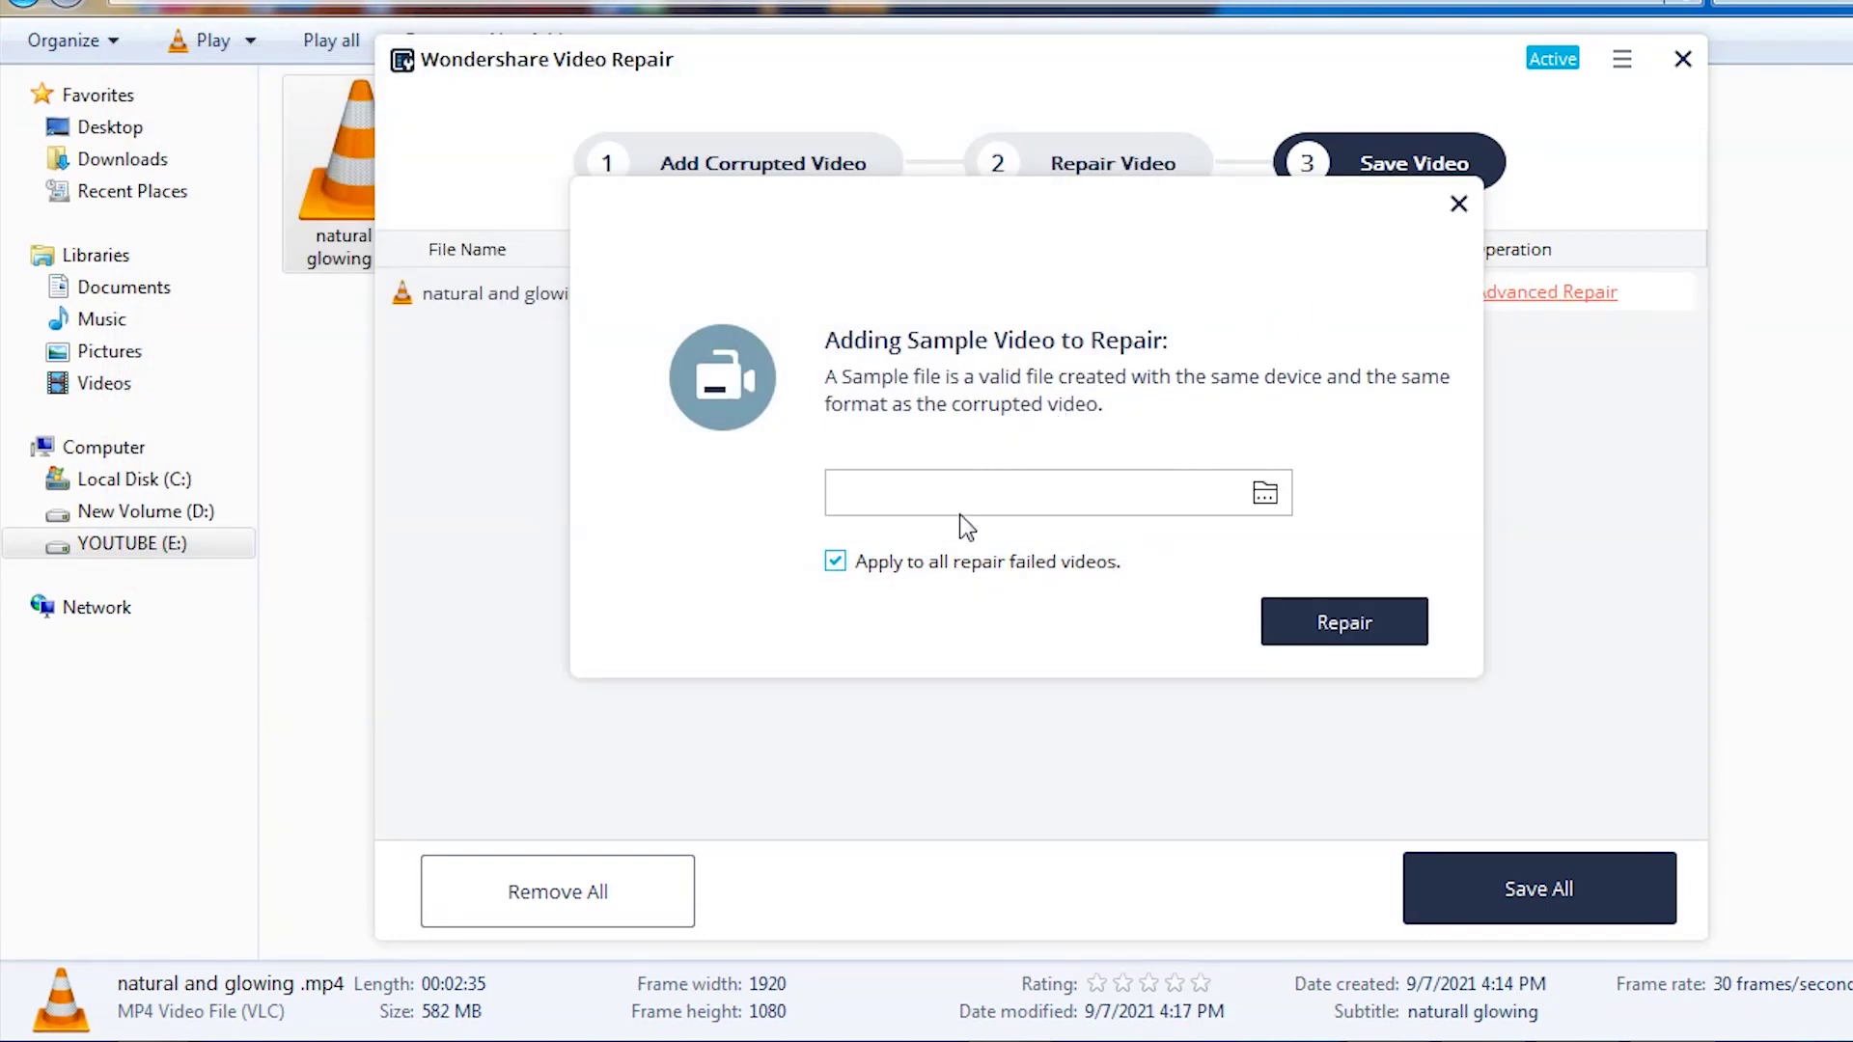
pyautogui.click(1265, 493)
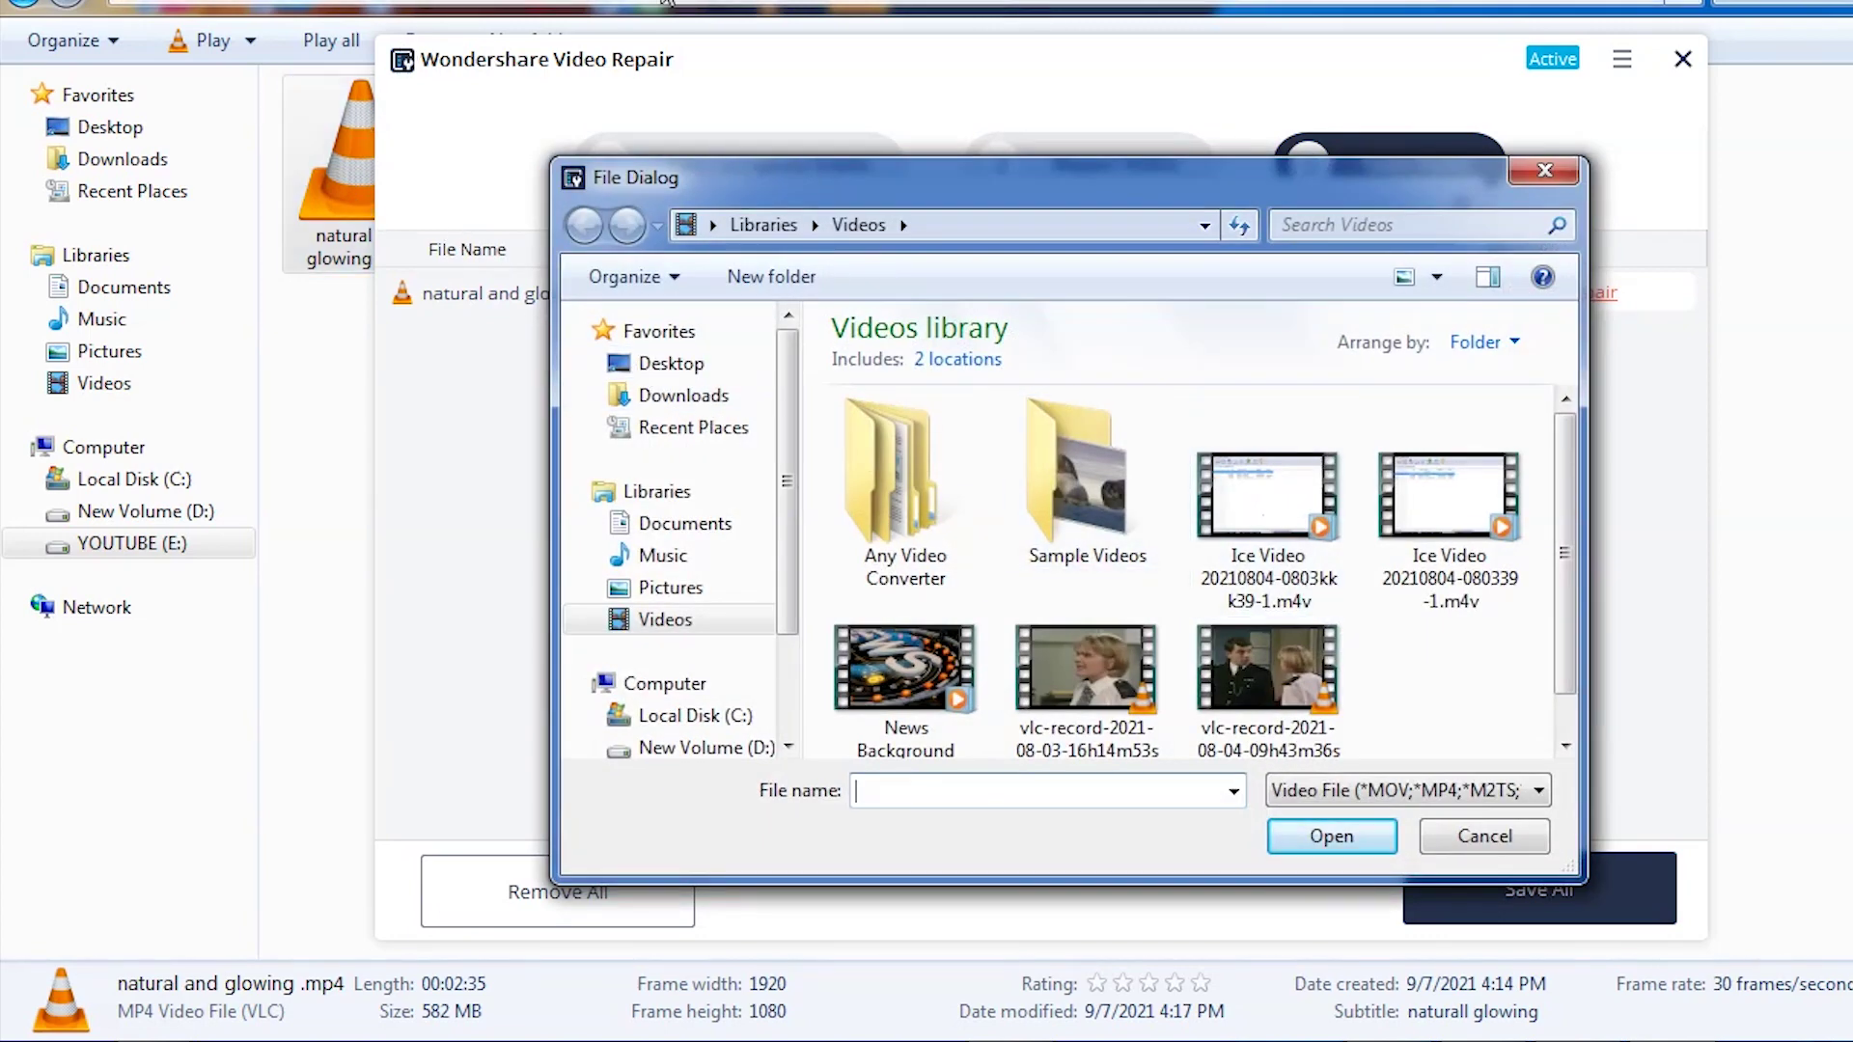
pyautogui.click(573, 2)
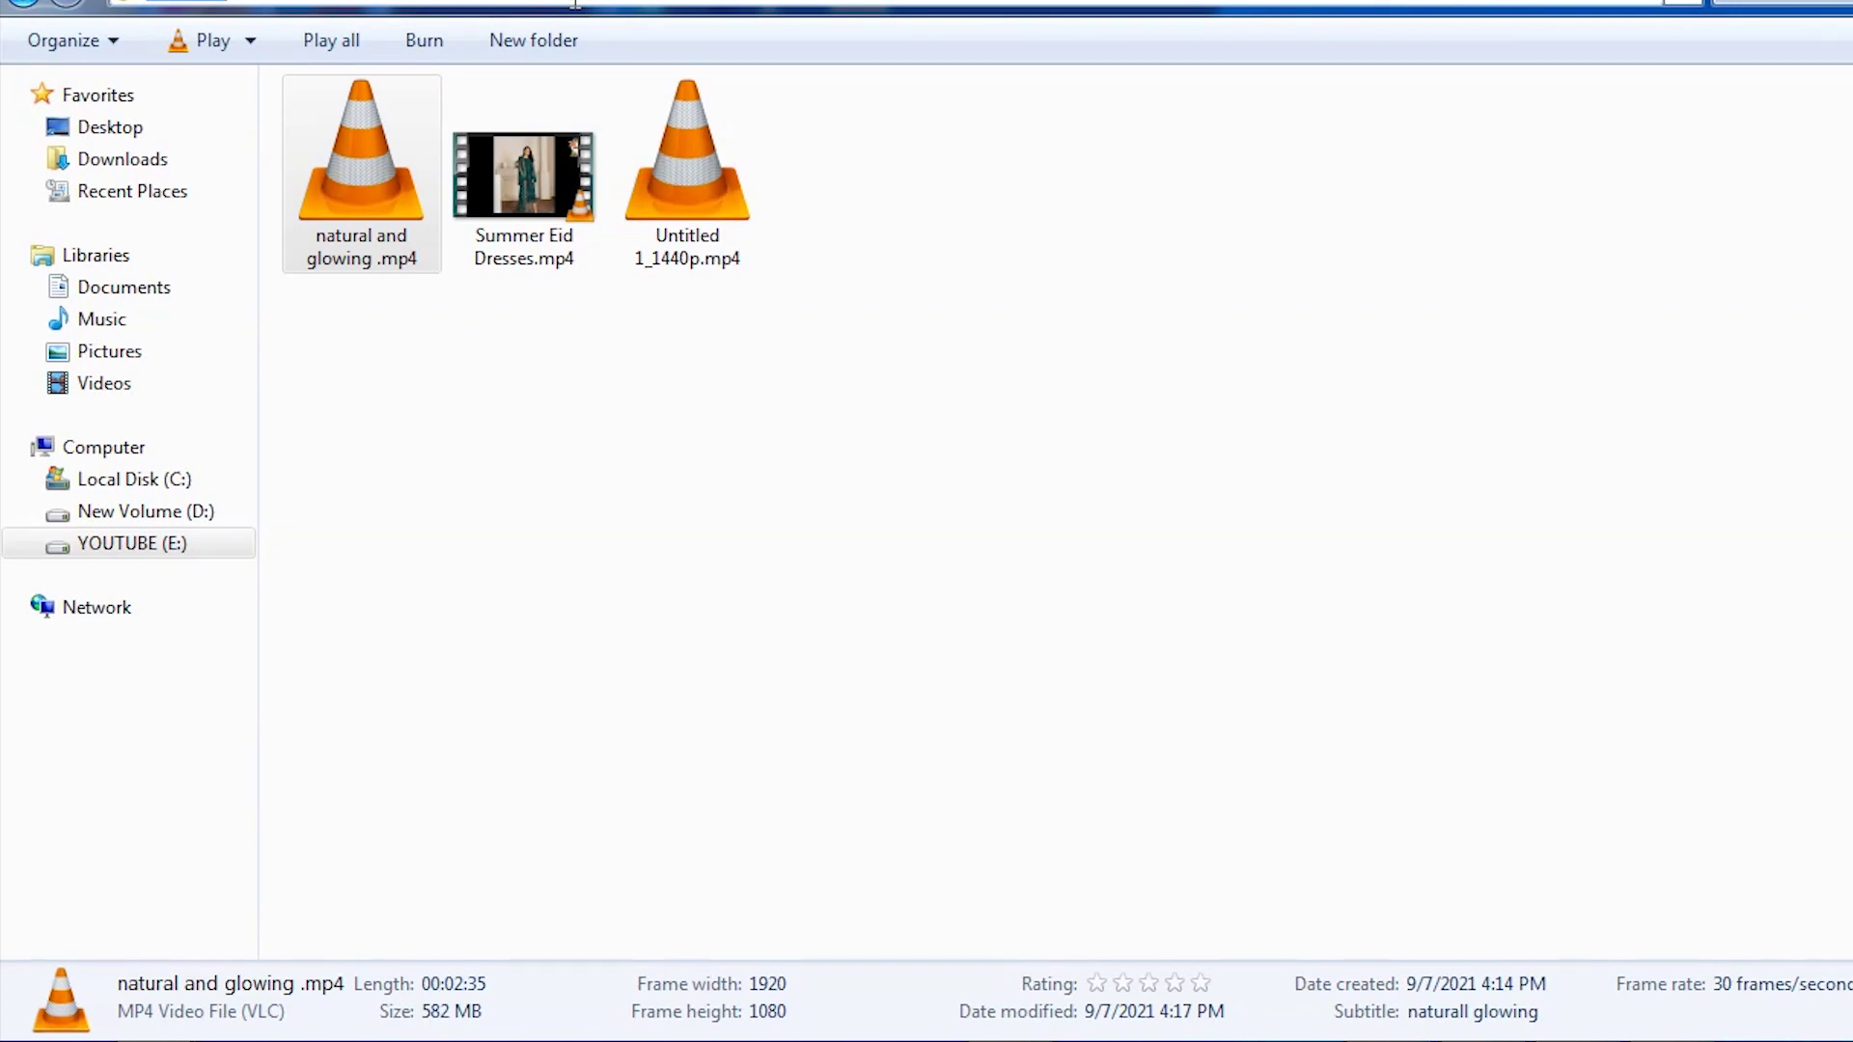
pyautogui.hotkey('alt', 'Tab')
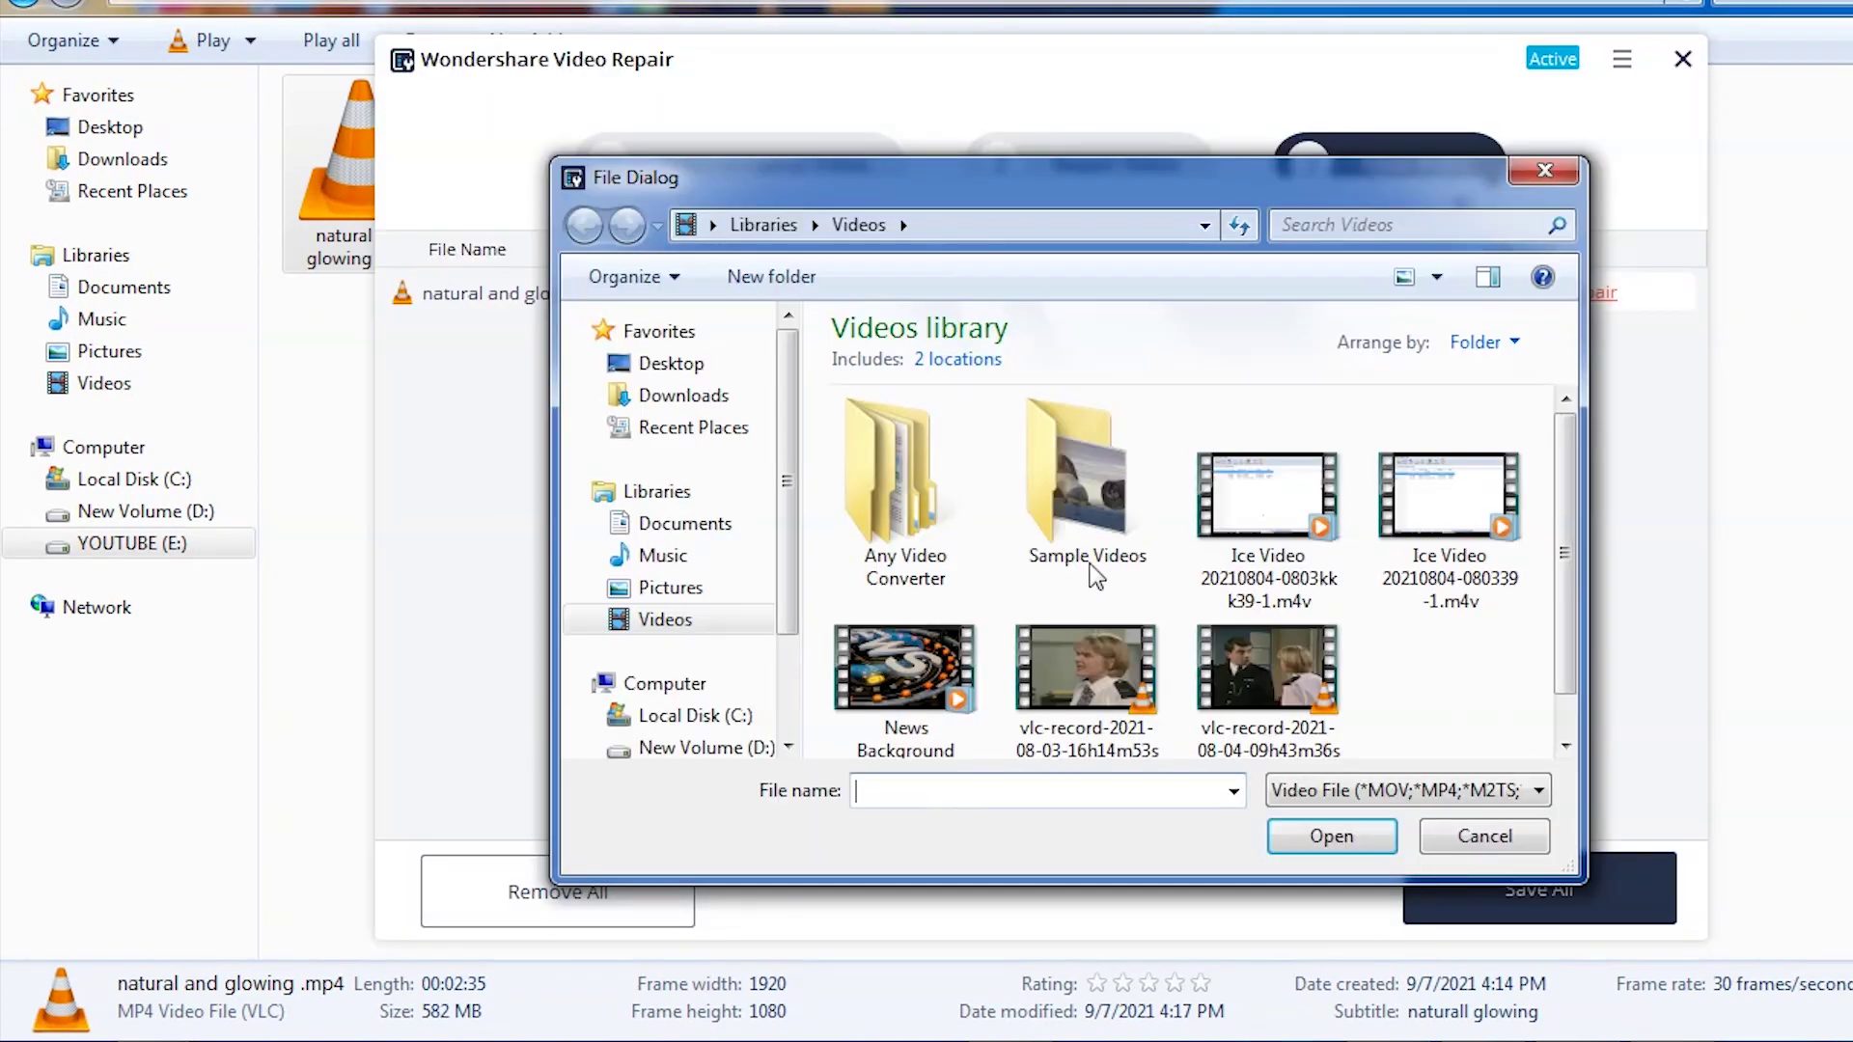
pyautogui.click(969, 225)
pyautogui.write('E:\\adeeba')
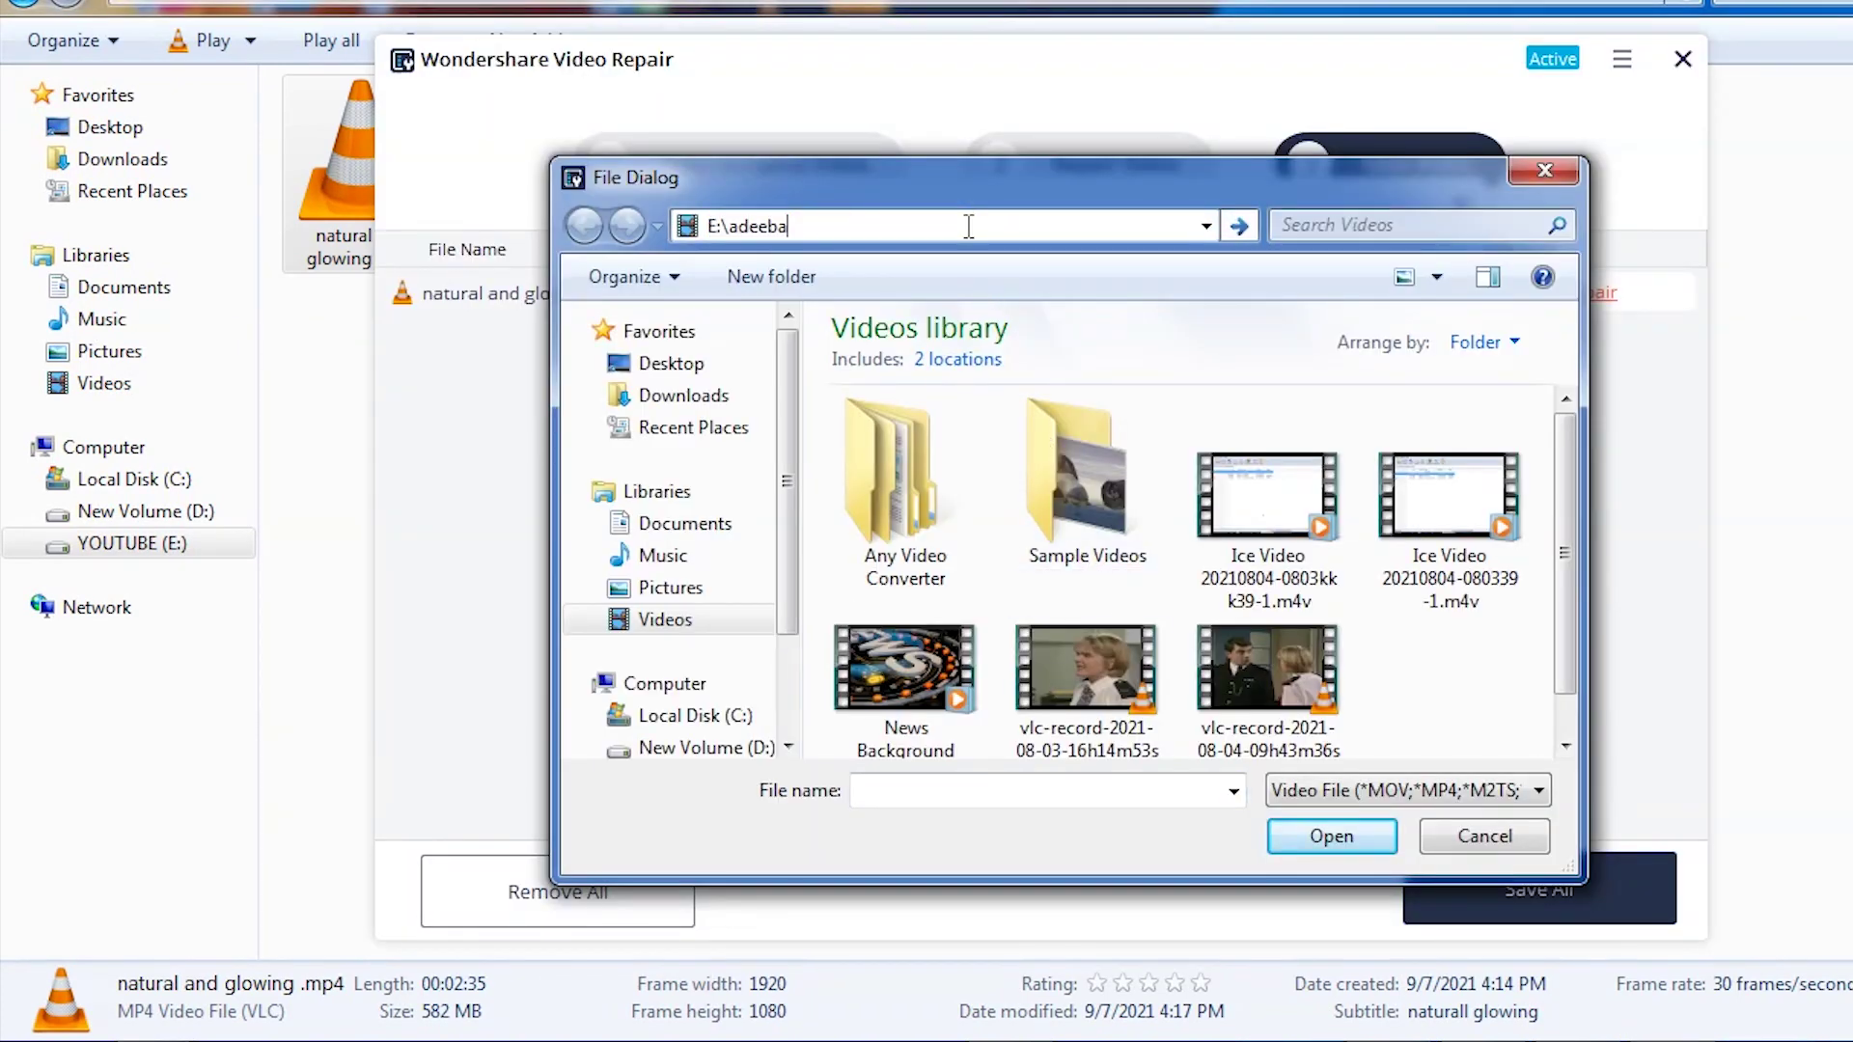
pyautogui.press('Return')
pyautogui.click(914, 446)
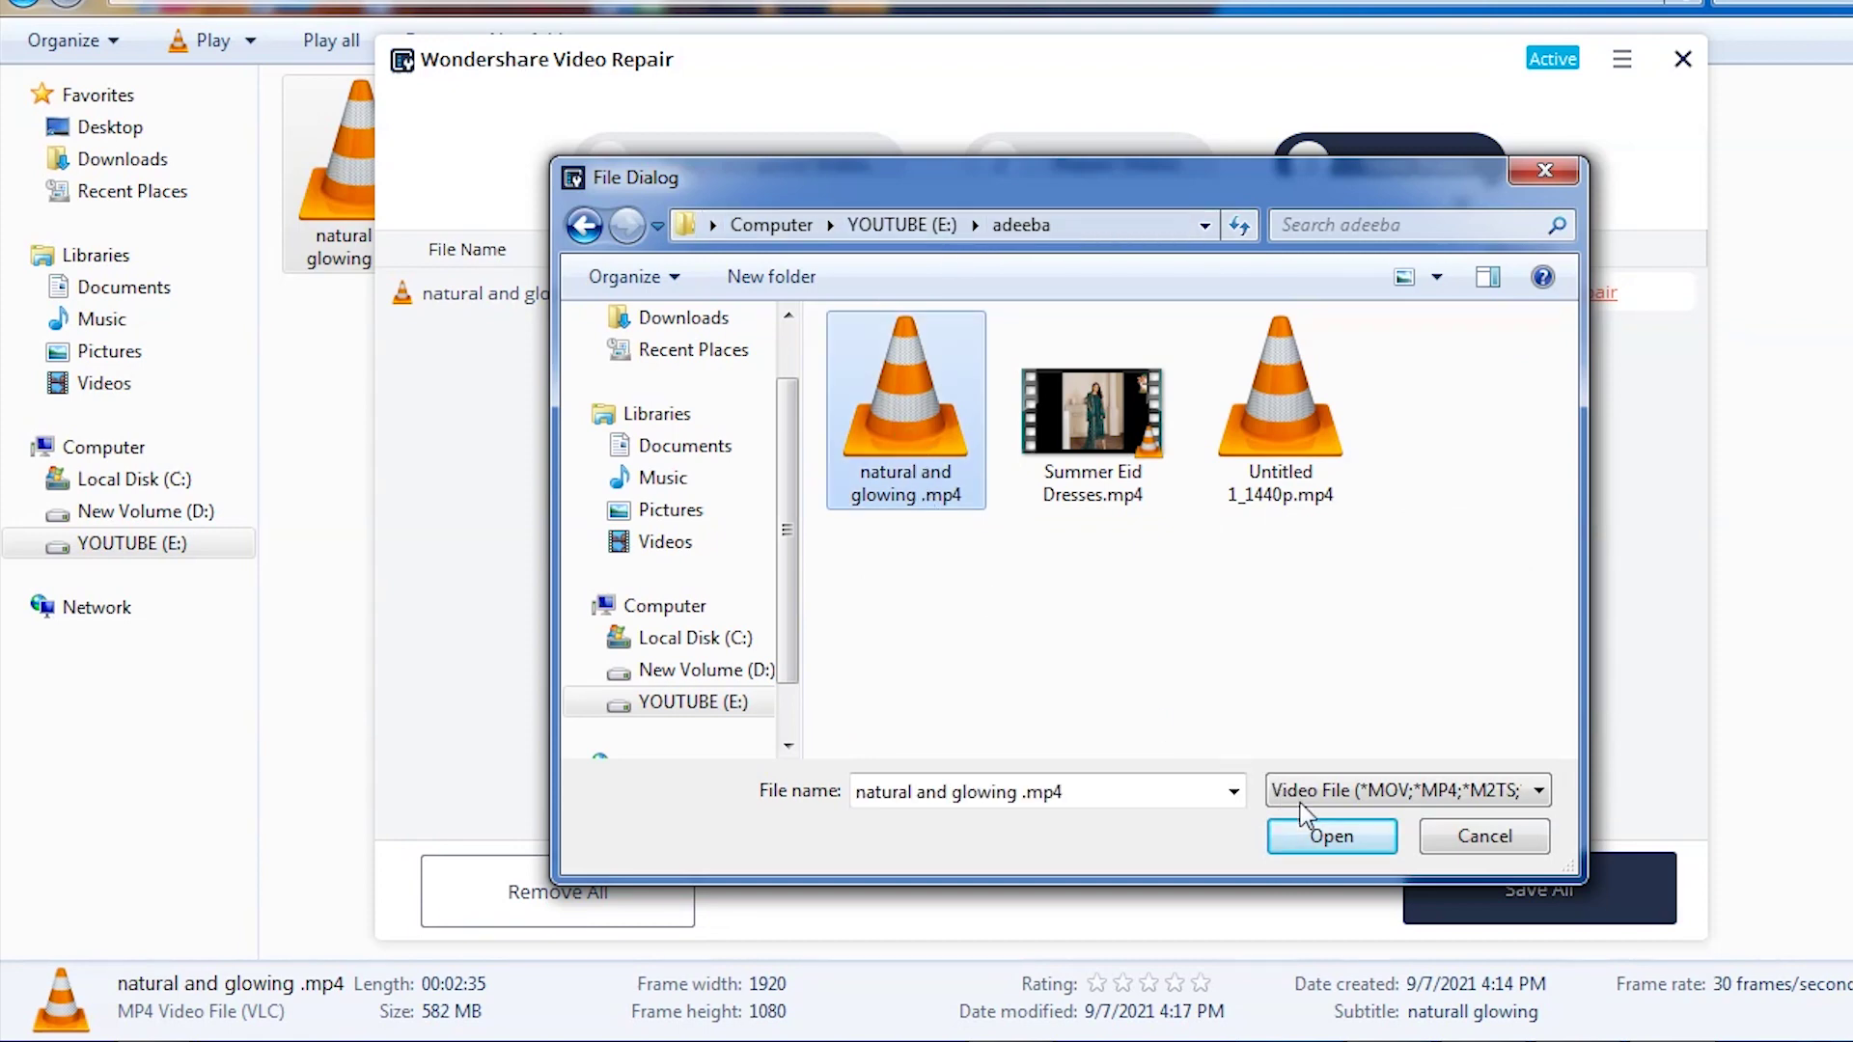
pyautogui.click(1327, 843)
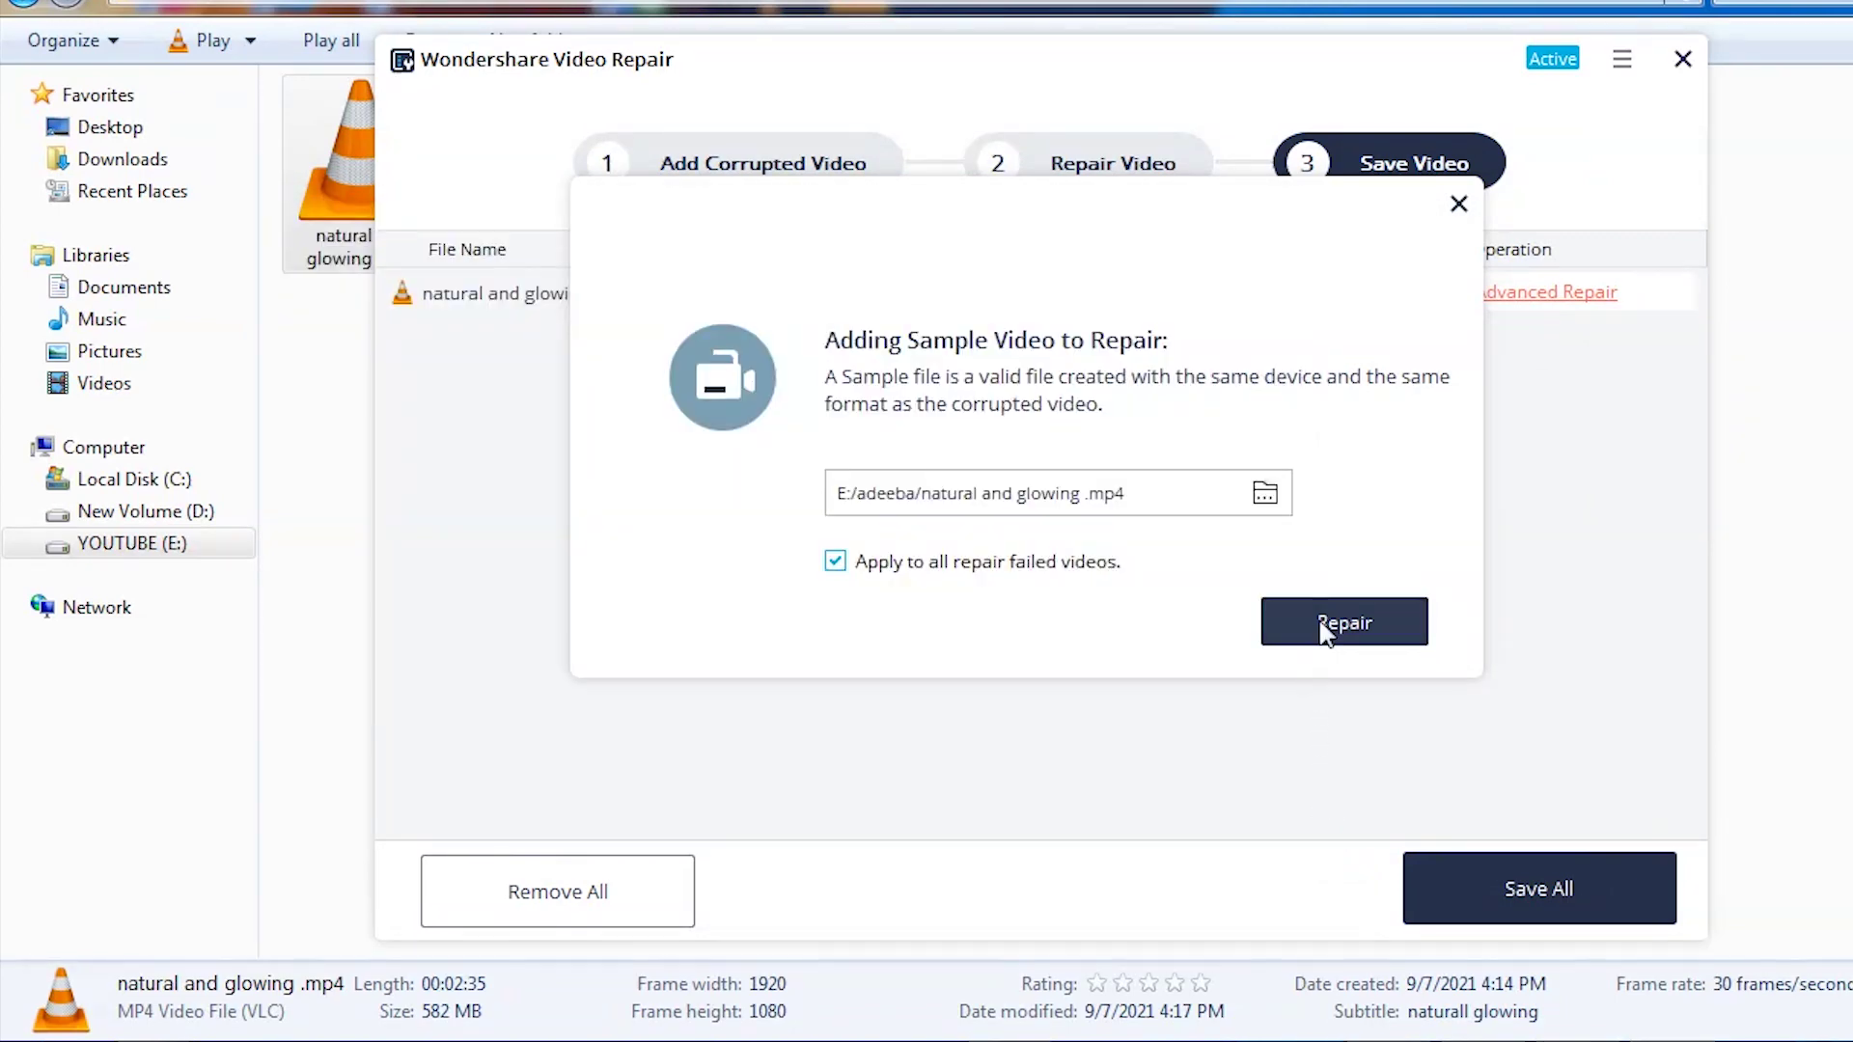
pyautogui.click(1320, 622)
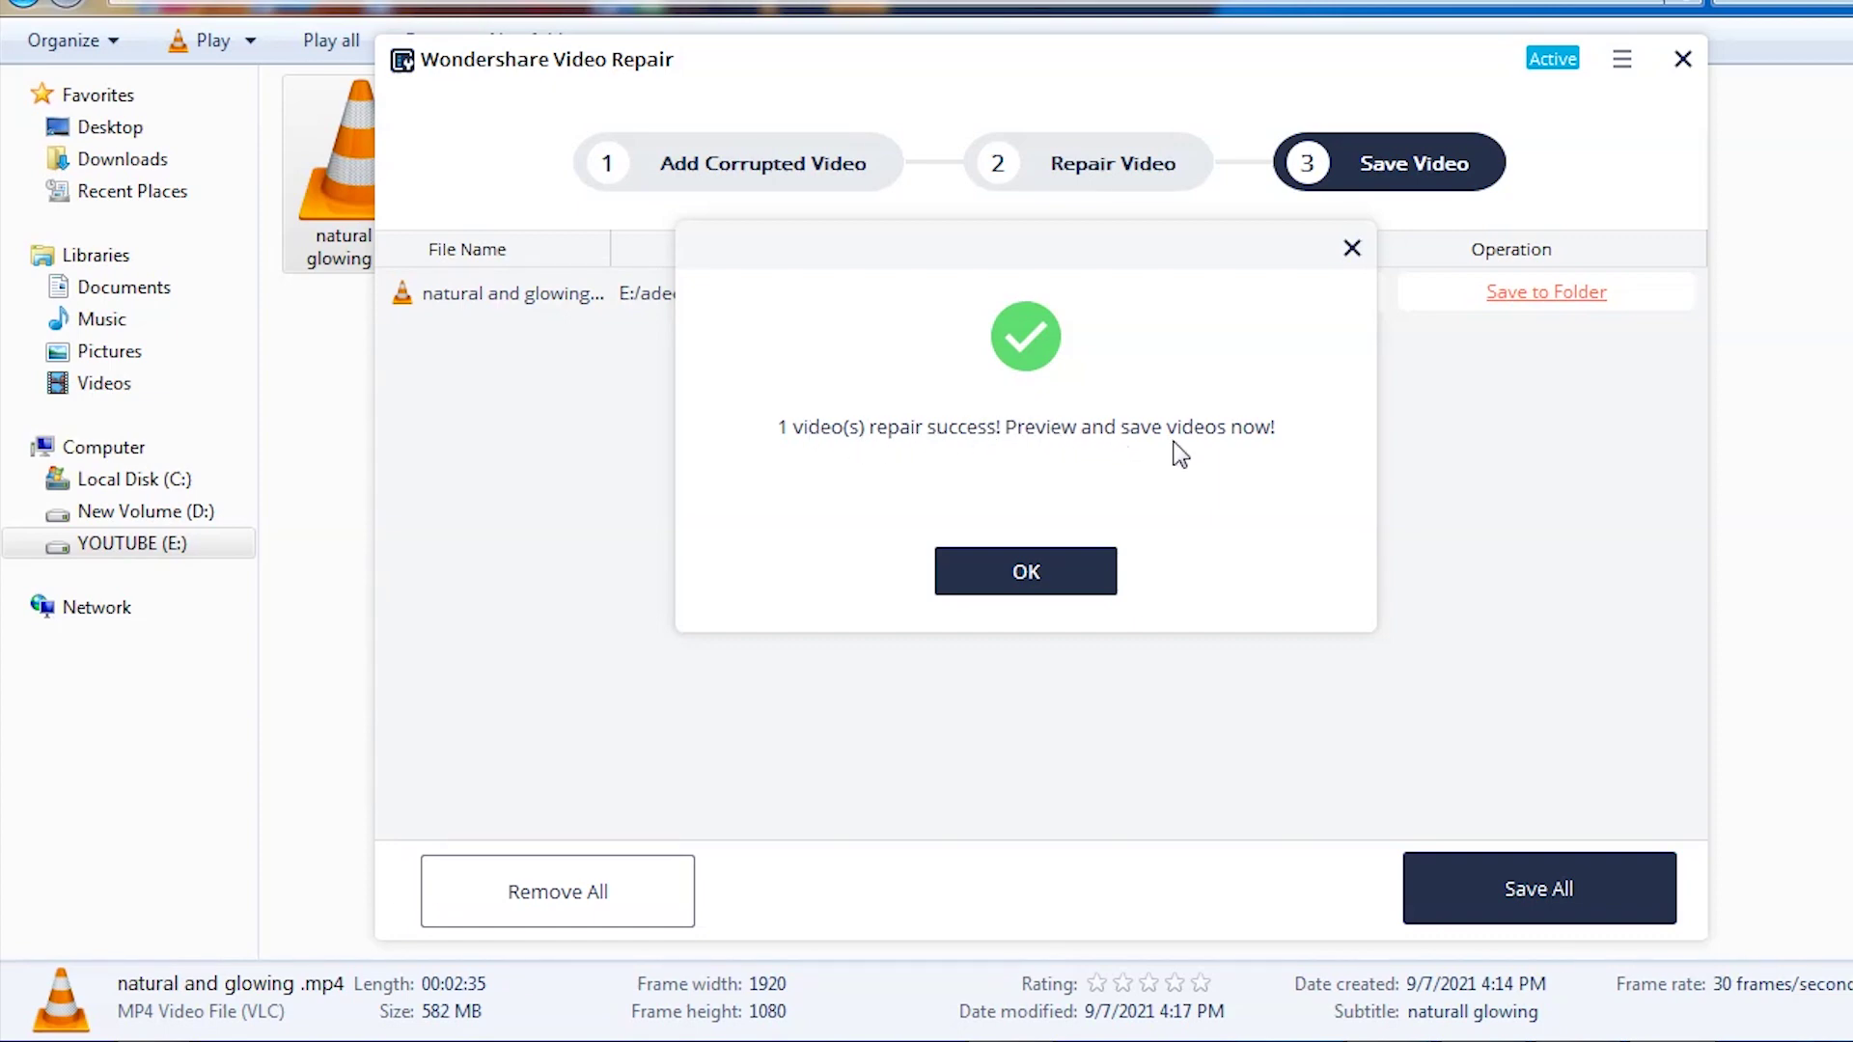
pyautogui.click(1045, 582)
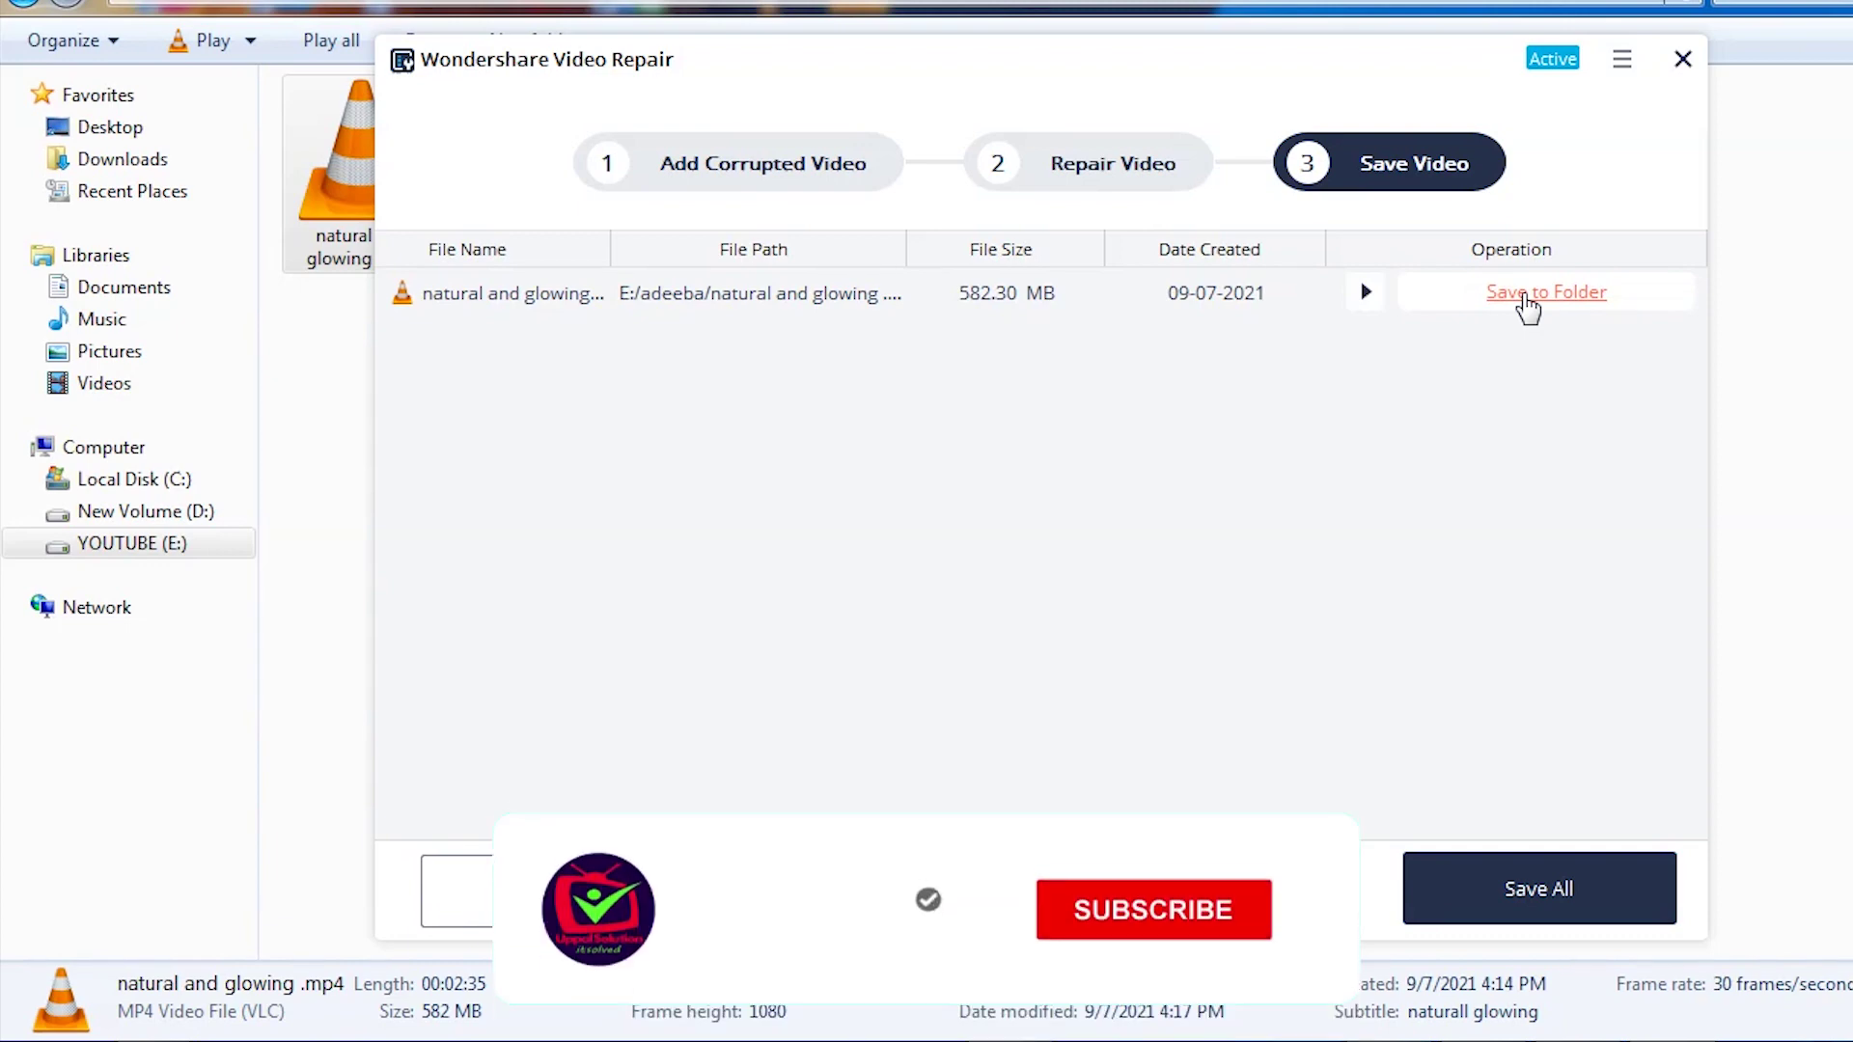
# Save the repaired video to the Desktop folder of the user's profile under Users on drive C:.
pyautogui.click(1524, 295)
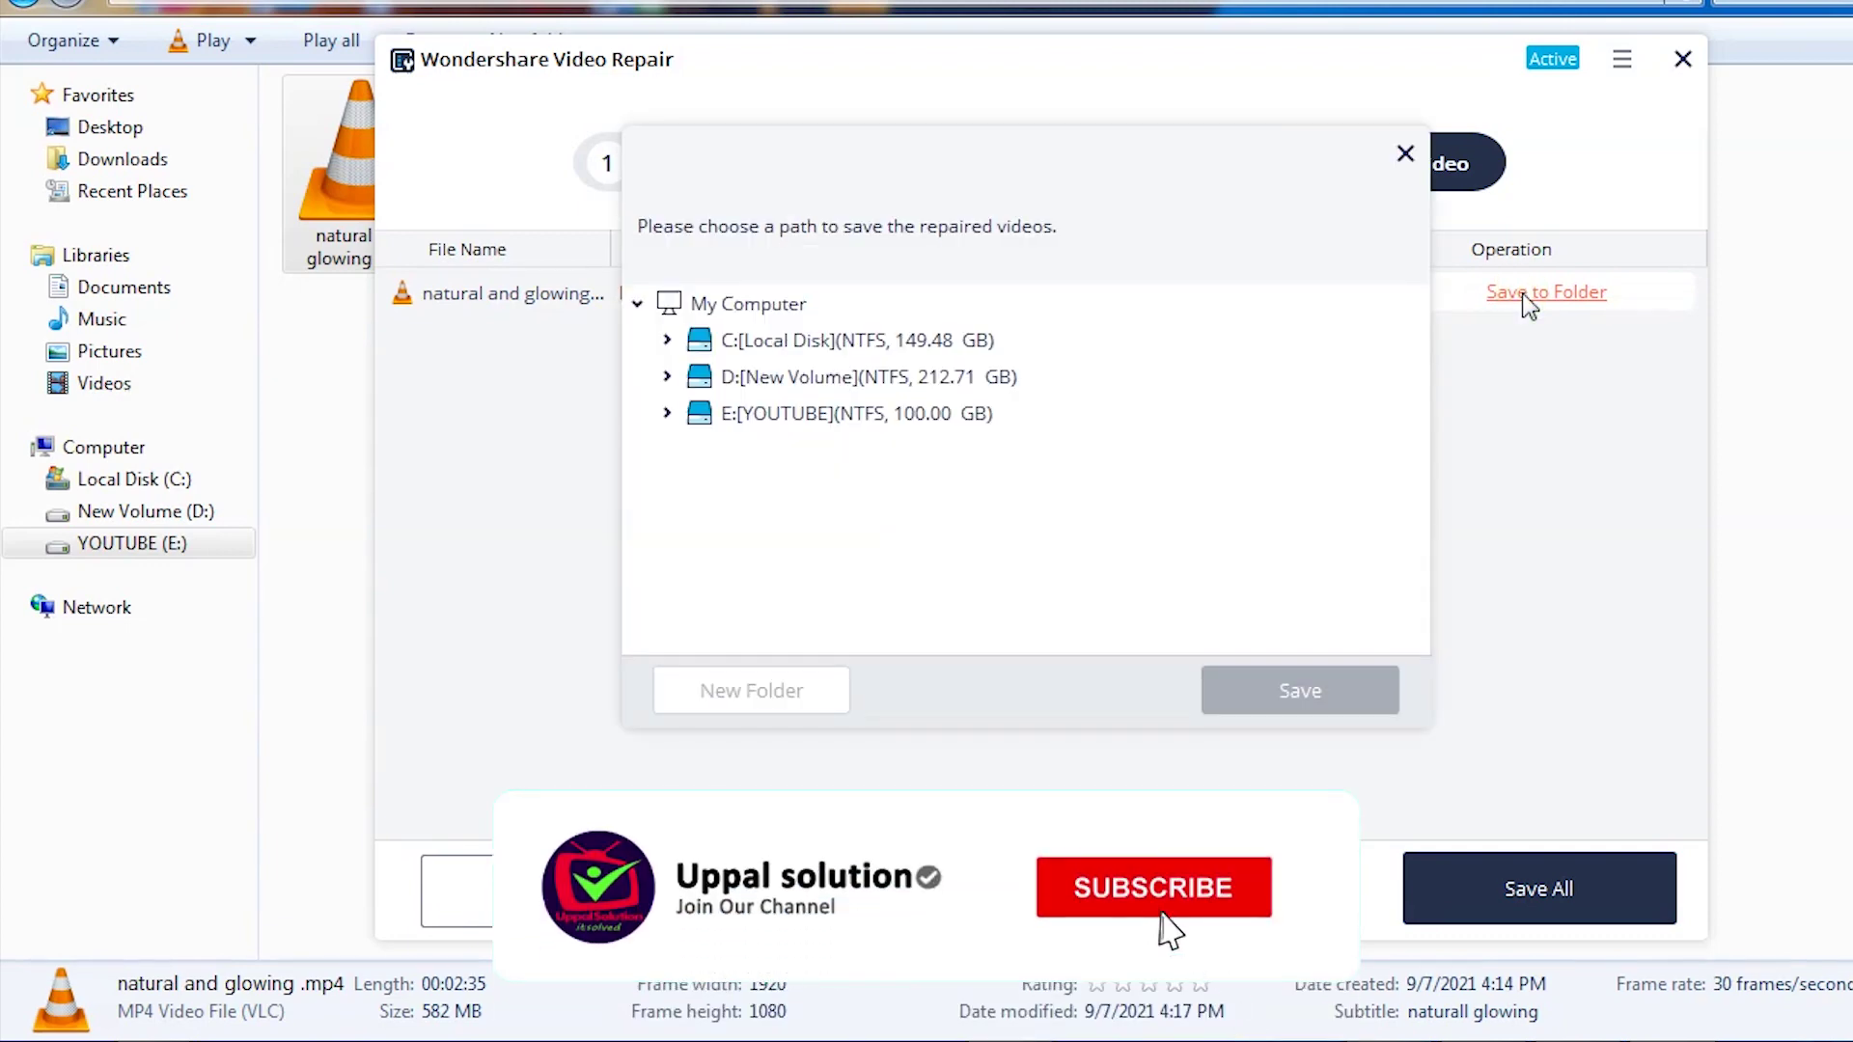
pyautogui.click(667, 340)
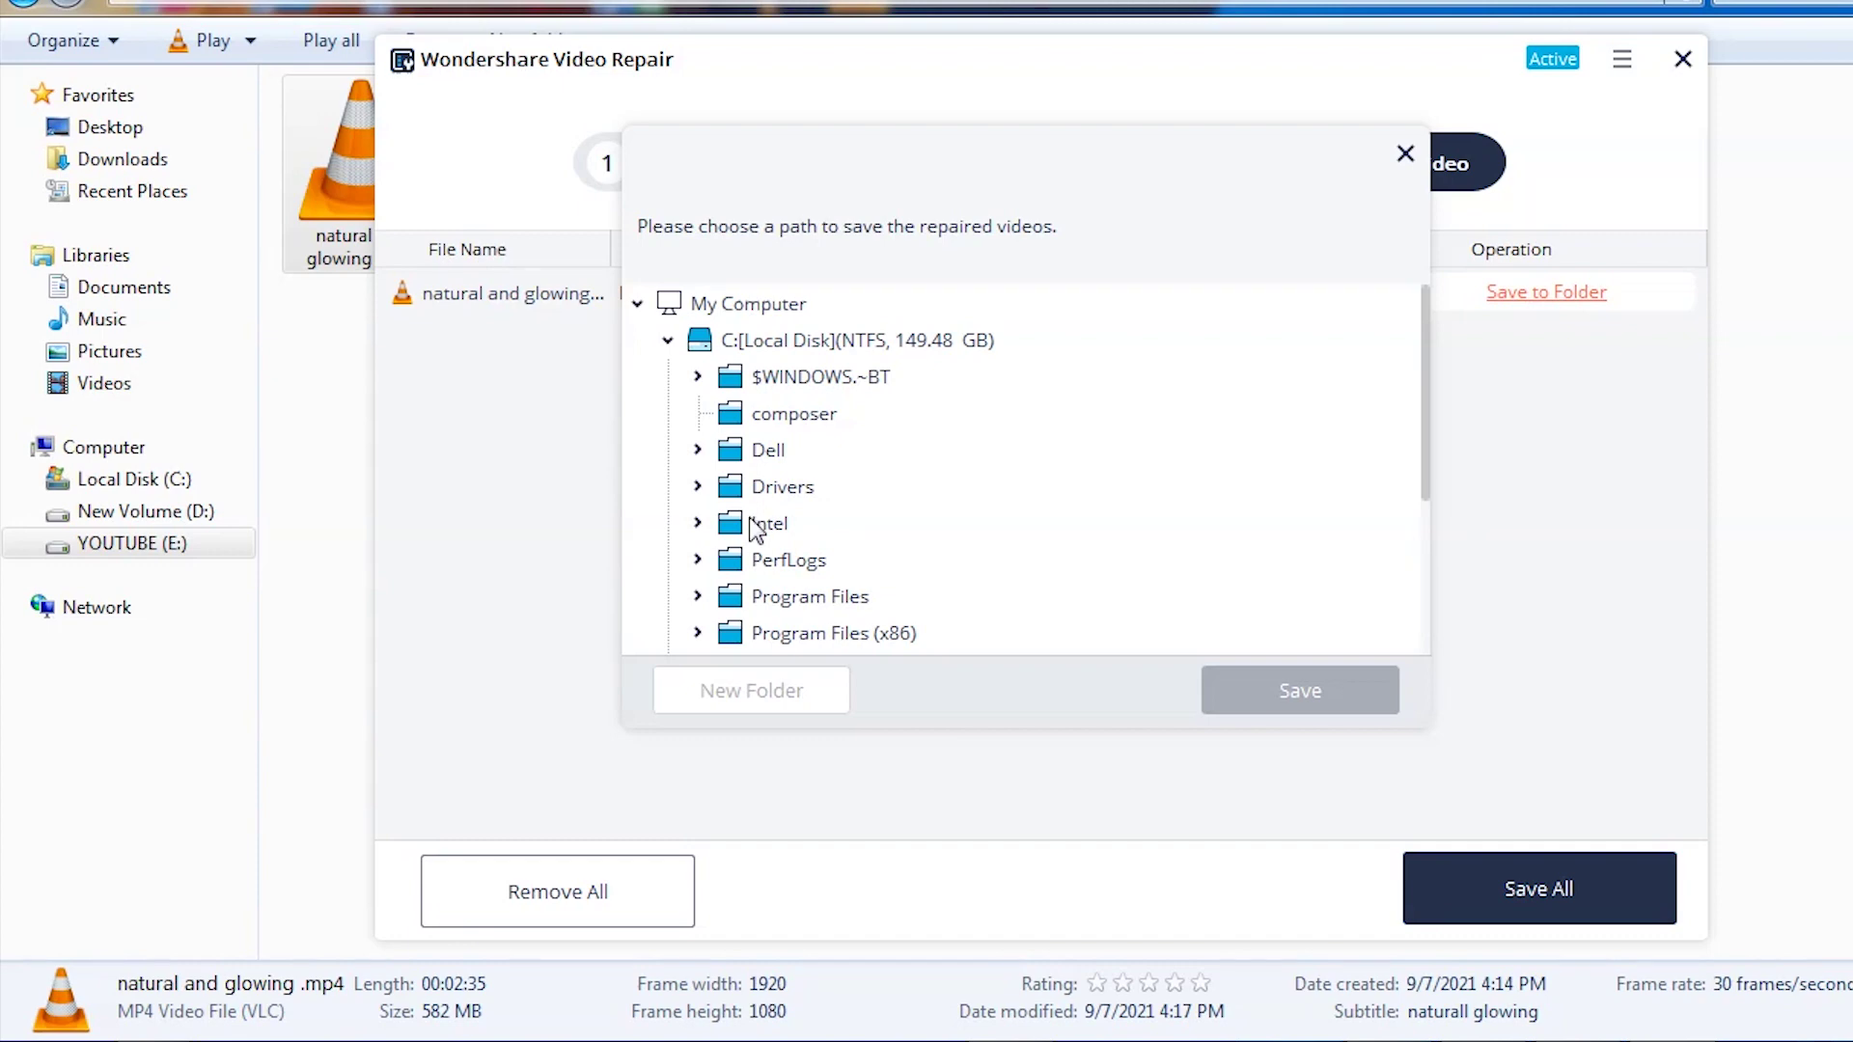
pyautogui.scroll(-2, 756, 529)
pyautogui.click(698, 486)
pyautogui.scroll(-1, 757, 521)
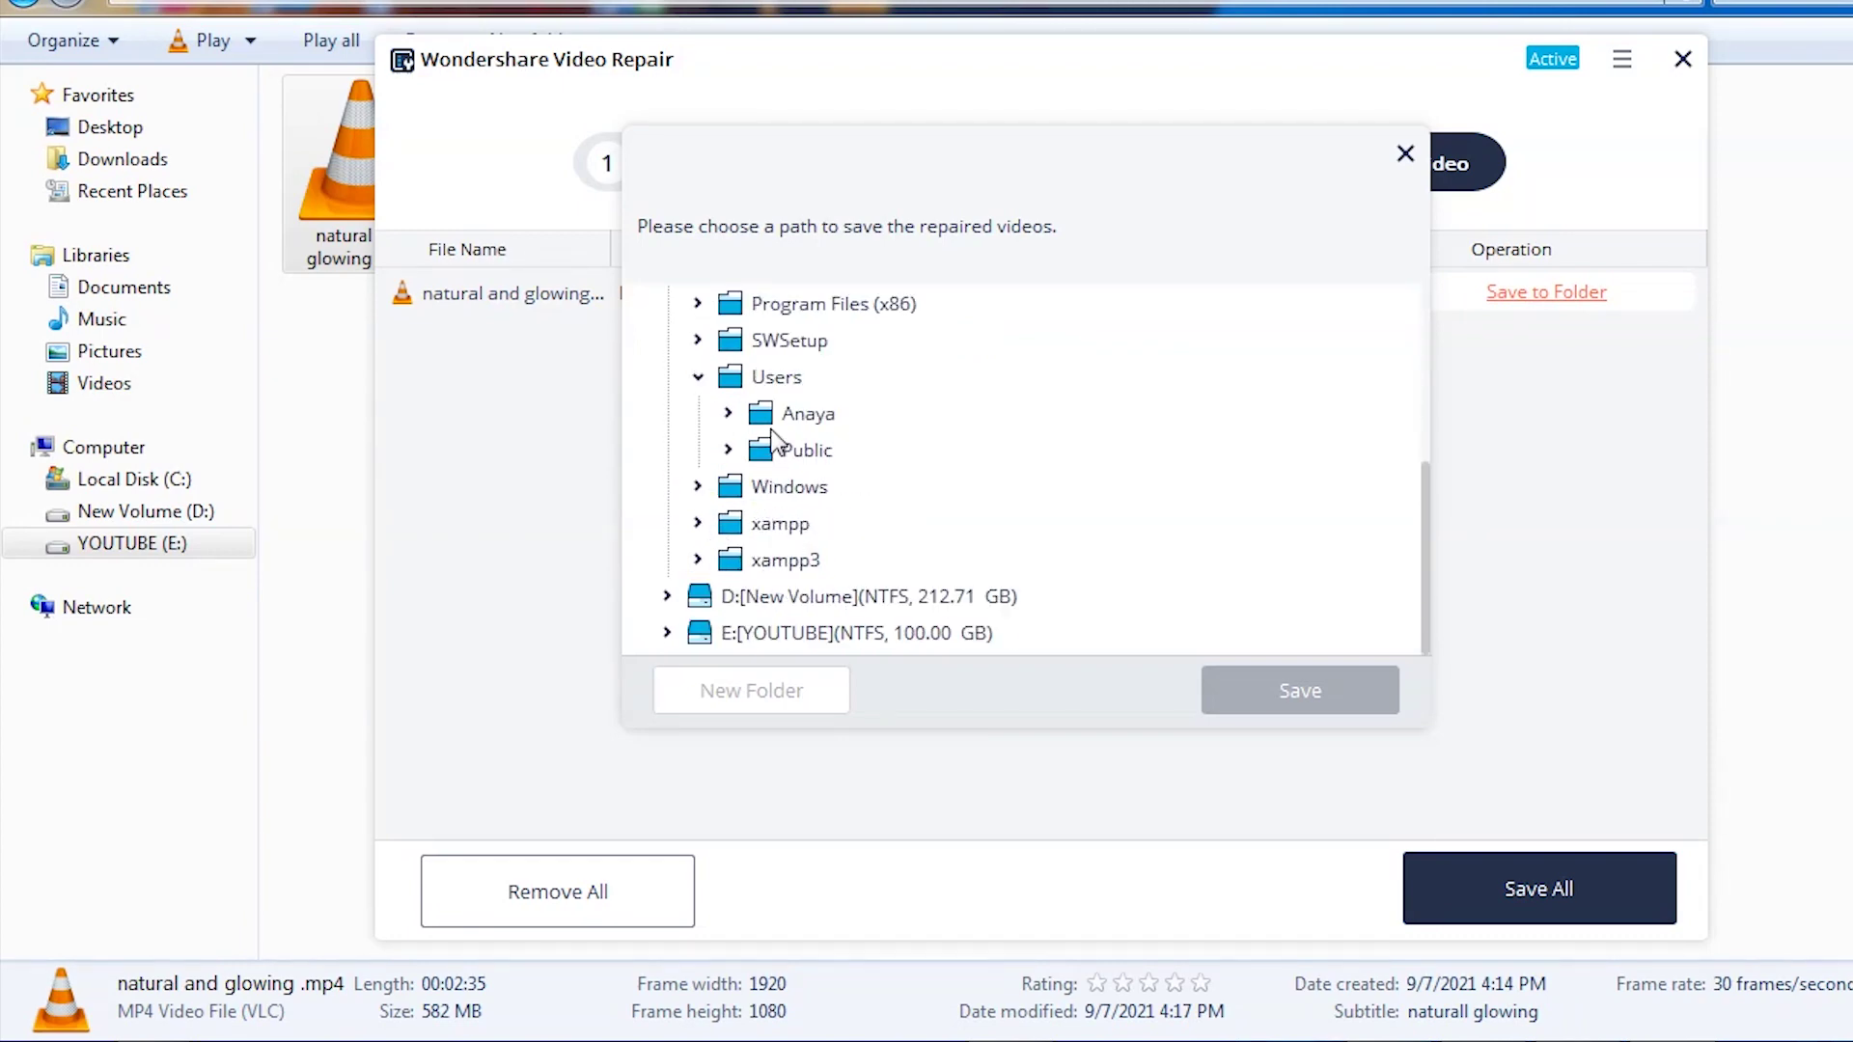
pyautogui.click(728, 414)
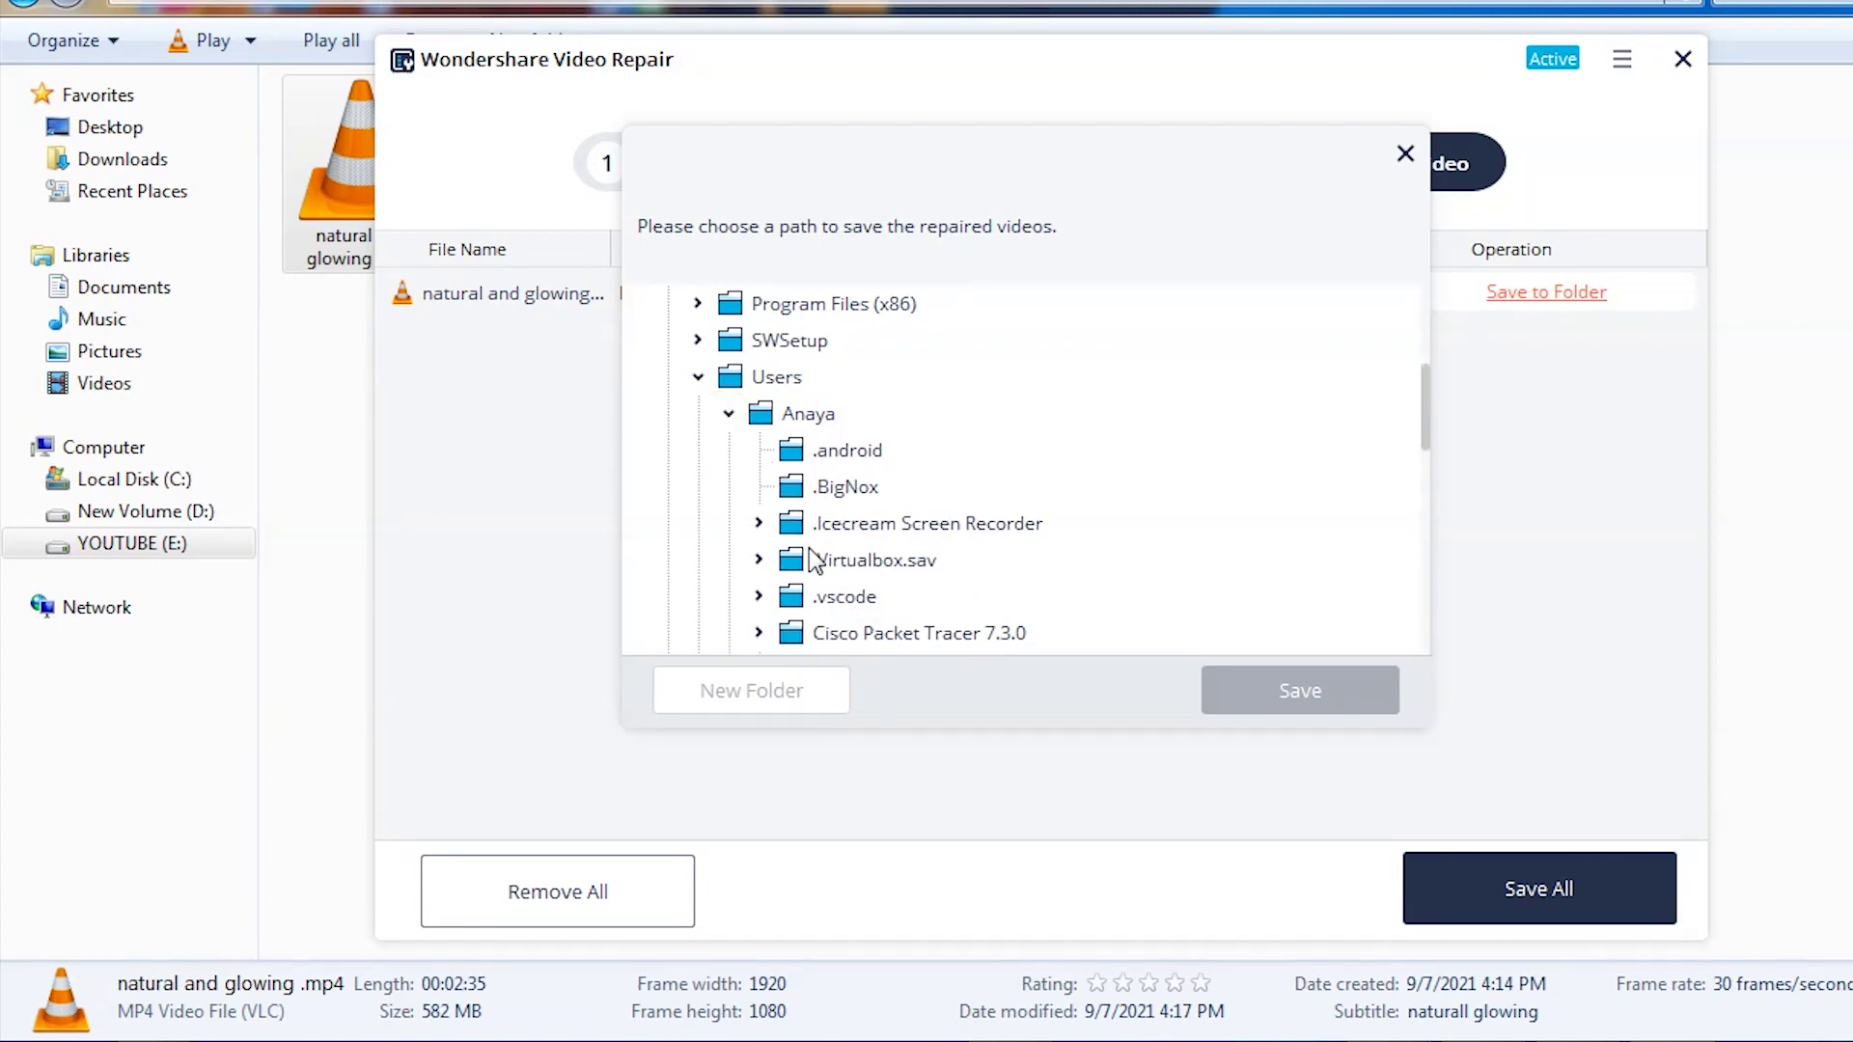
pyautogui.scroll(-2, 815, 562)
pyautogui.scroll(-1, 822, 581)
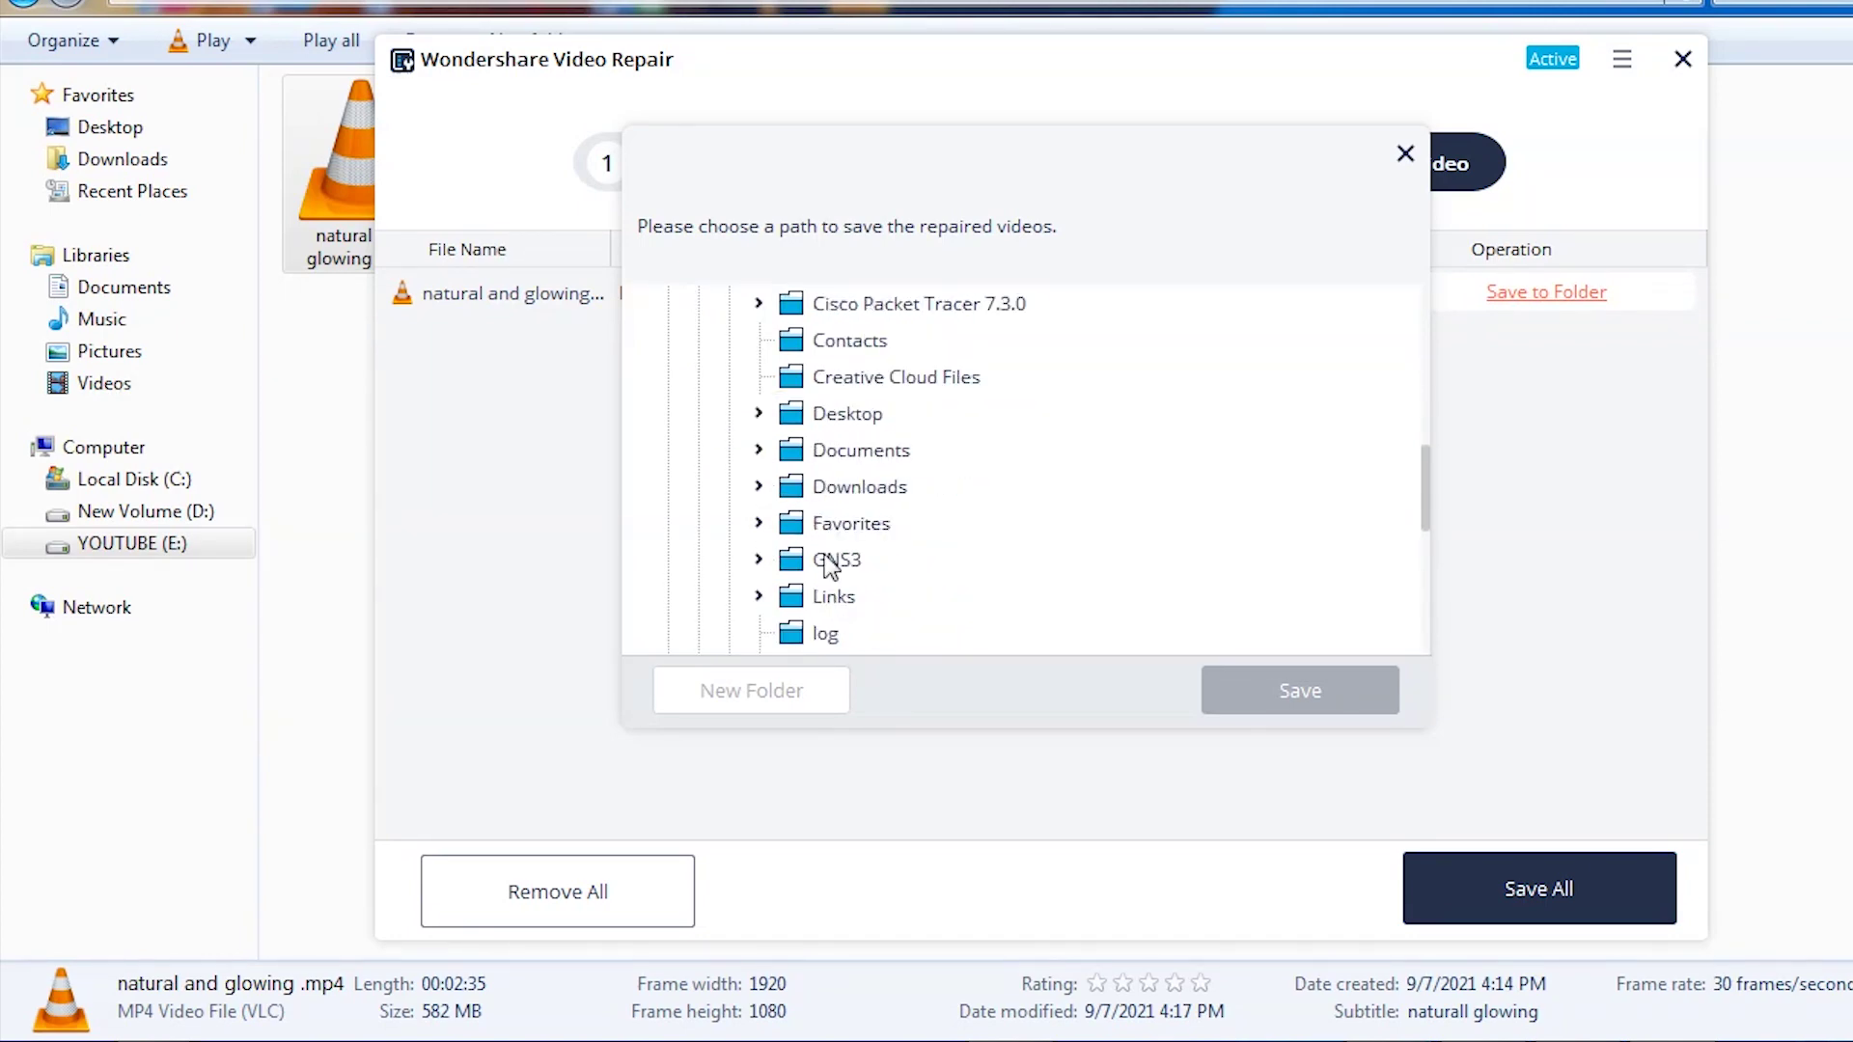
pyautogui.click(807, 423)
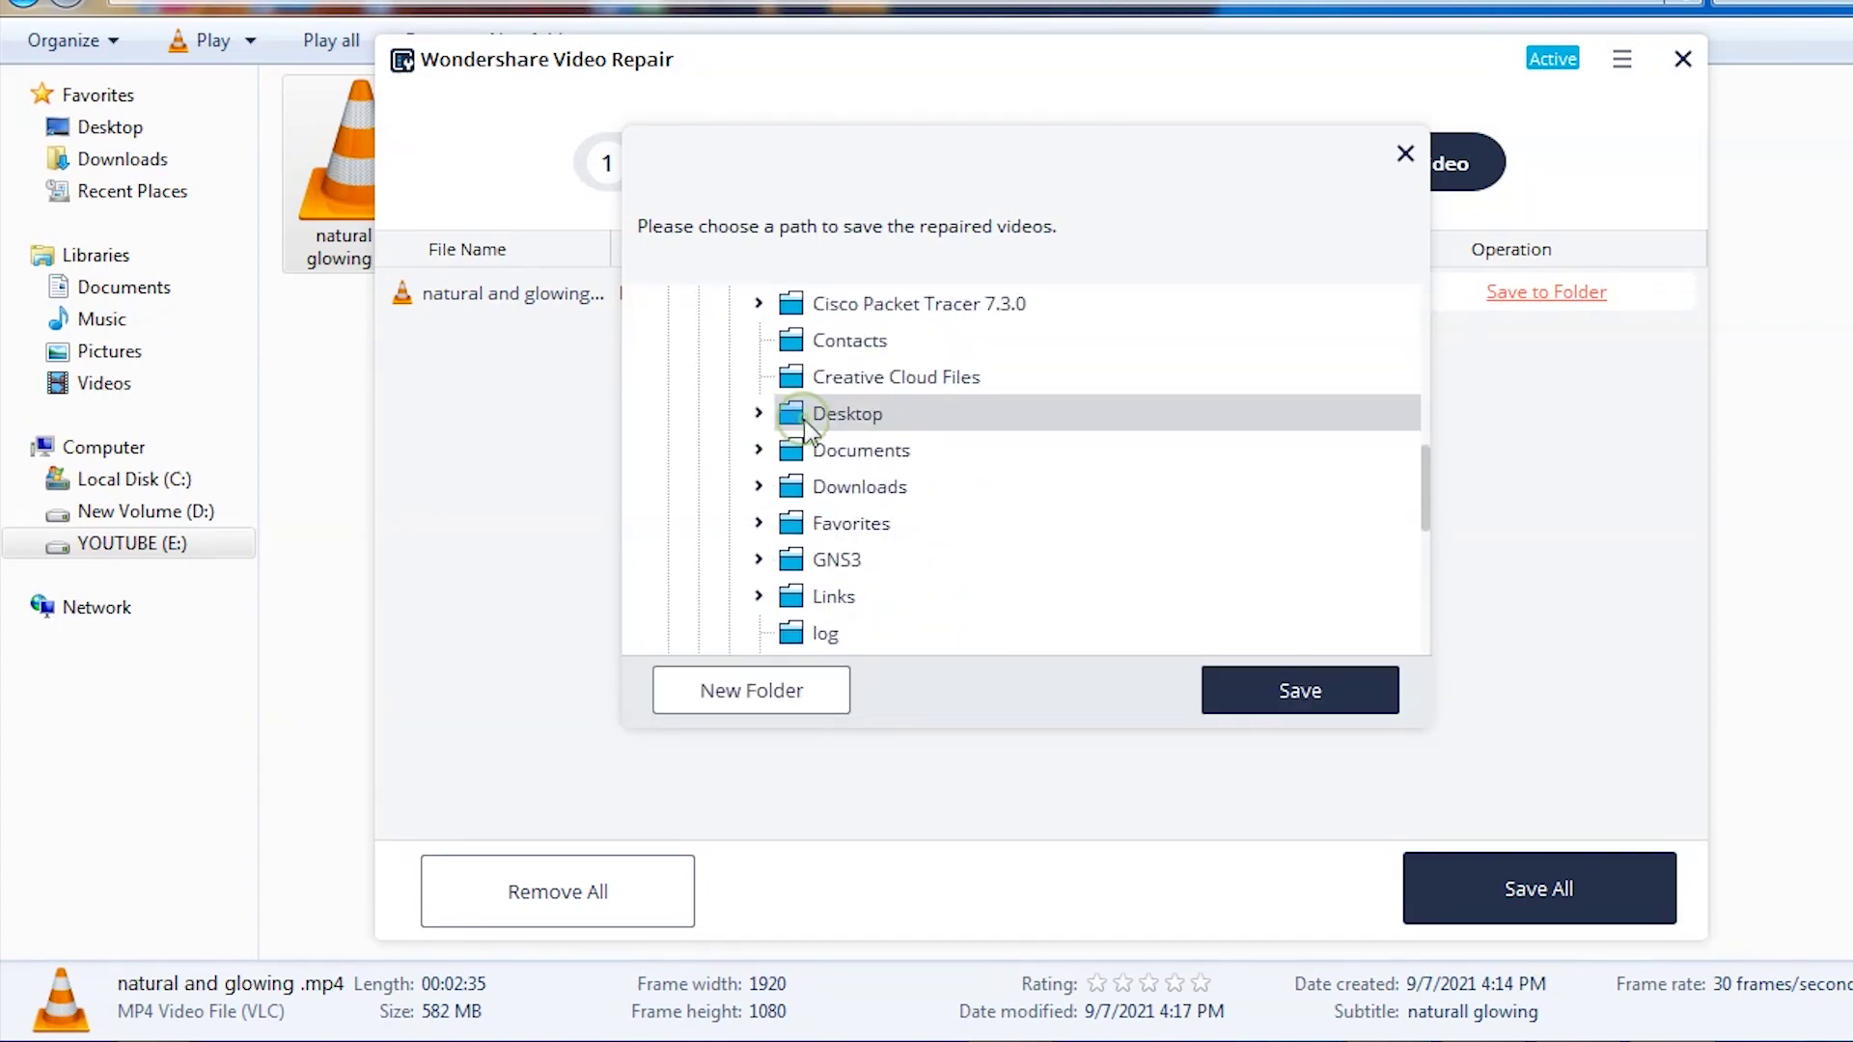
pyautogui.click(1279, 682)
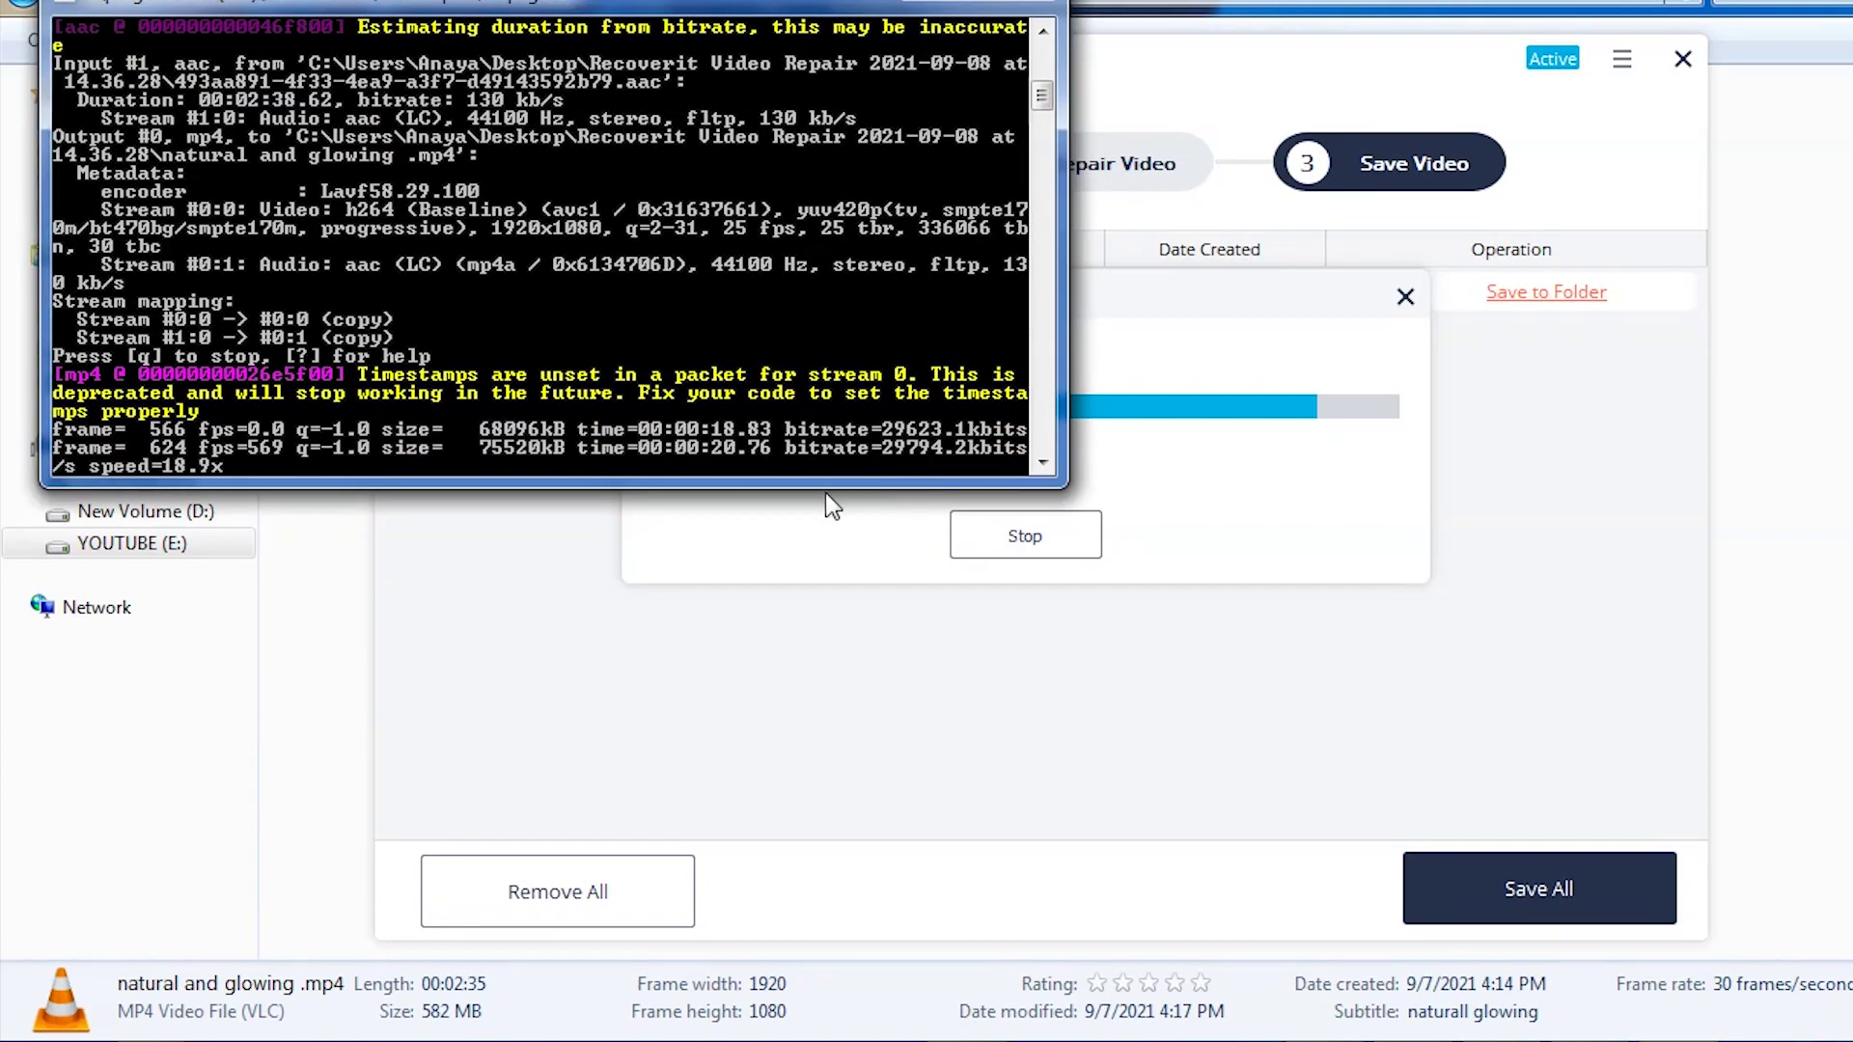
pyautogui.moveTo(825, 483); pyautogui.dragTo(823, 640)
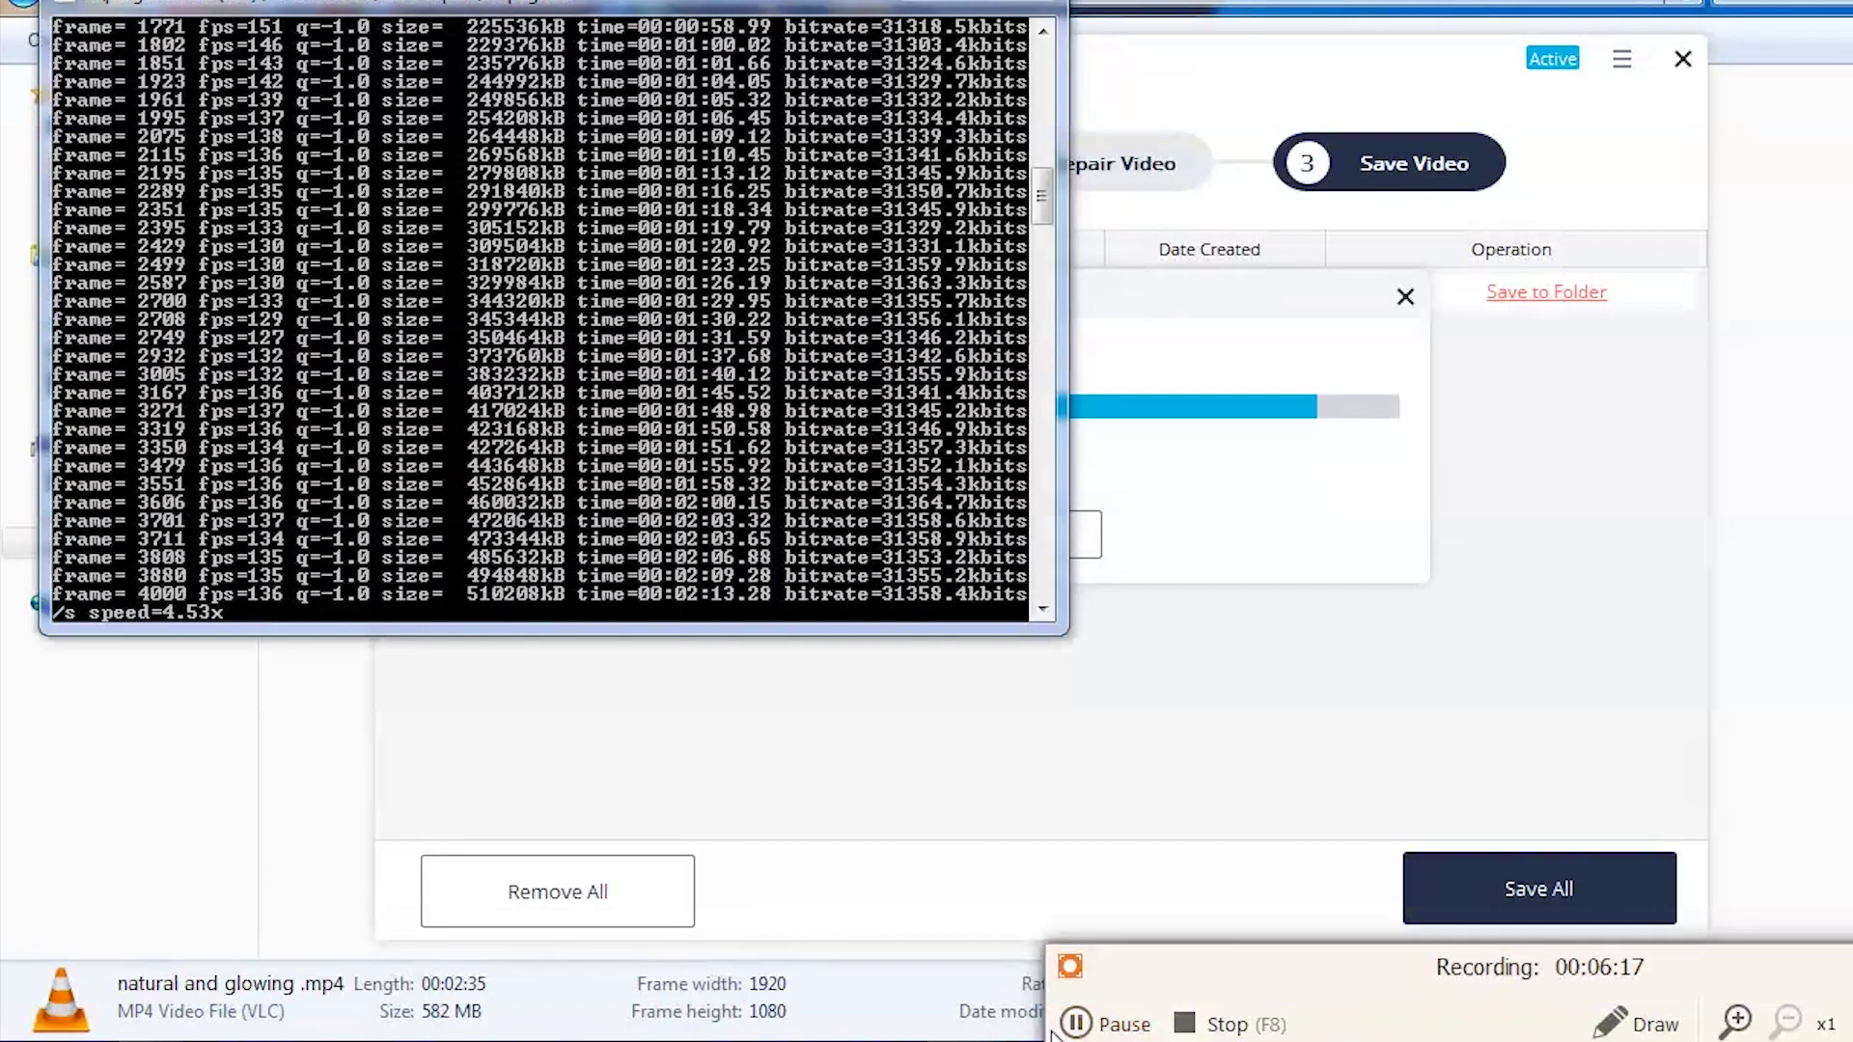
pyautogui.click(1137, 1027)
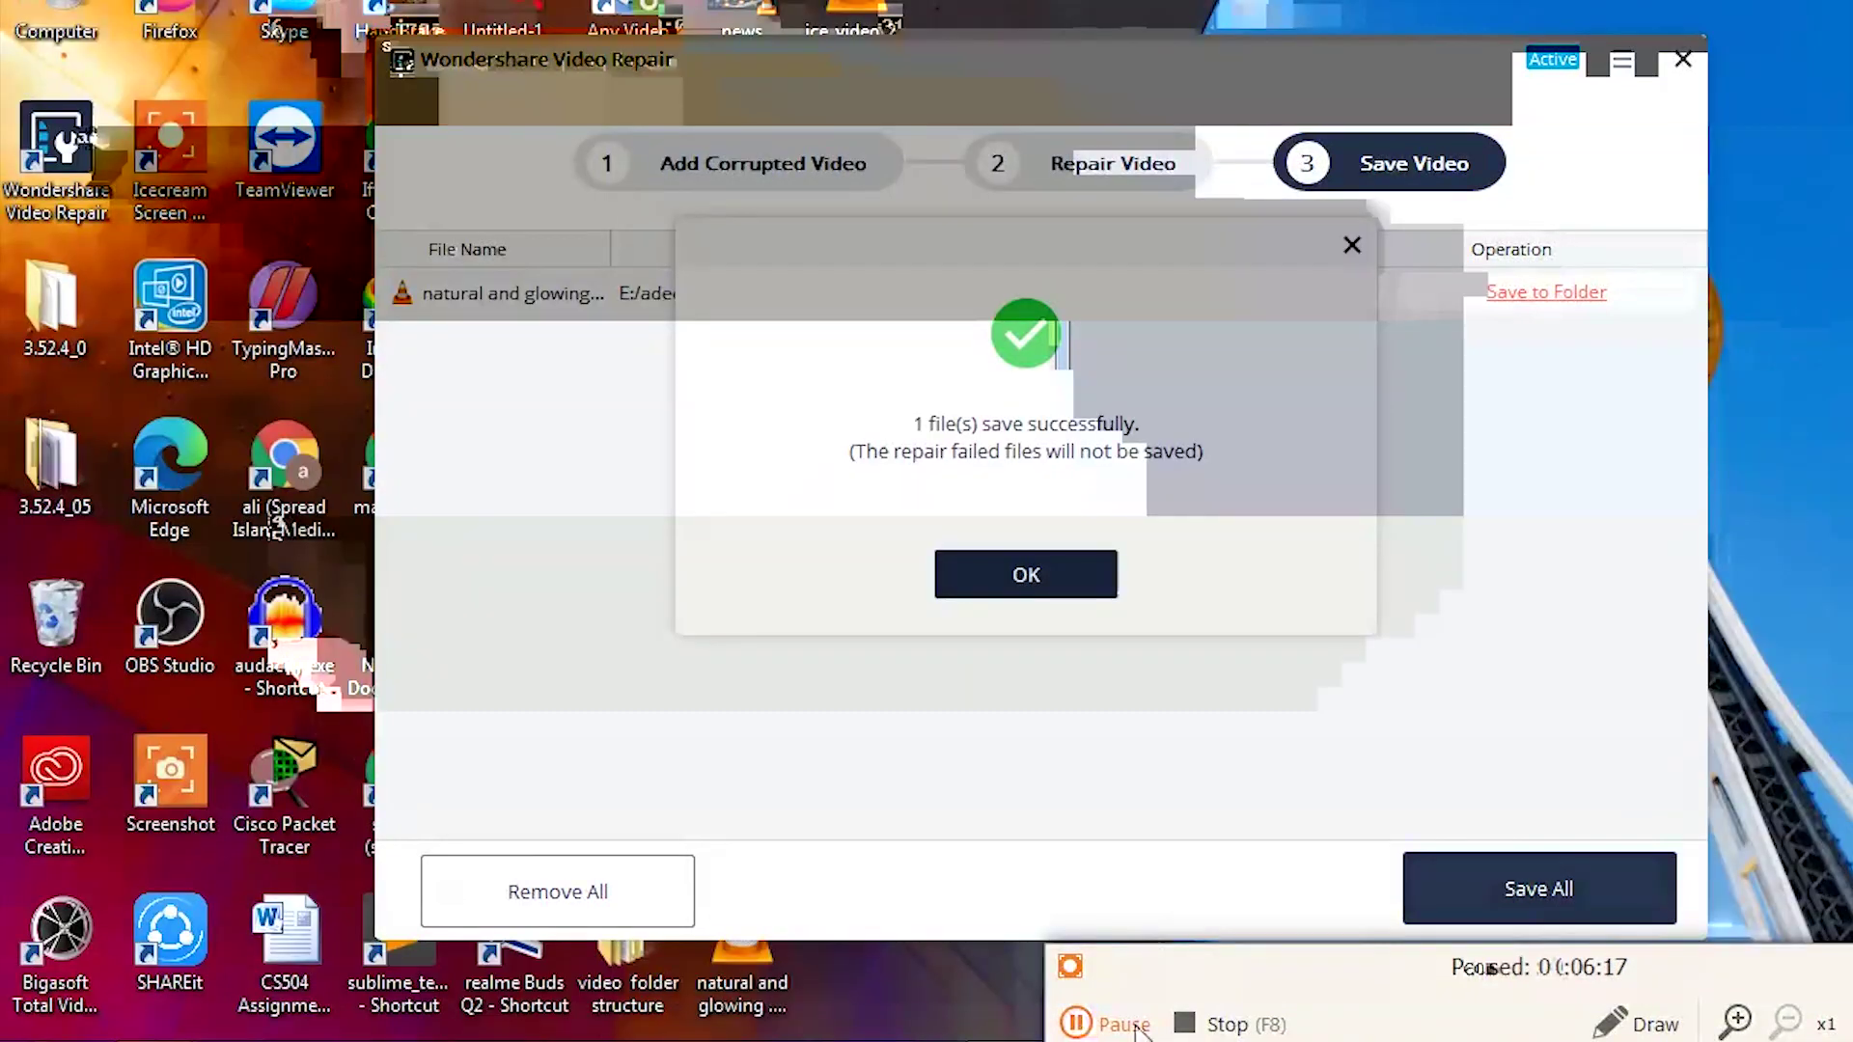
pyautogui.click(1137, 1026)
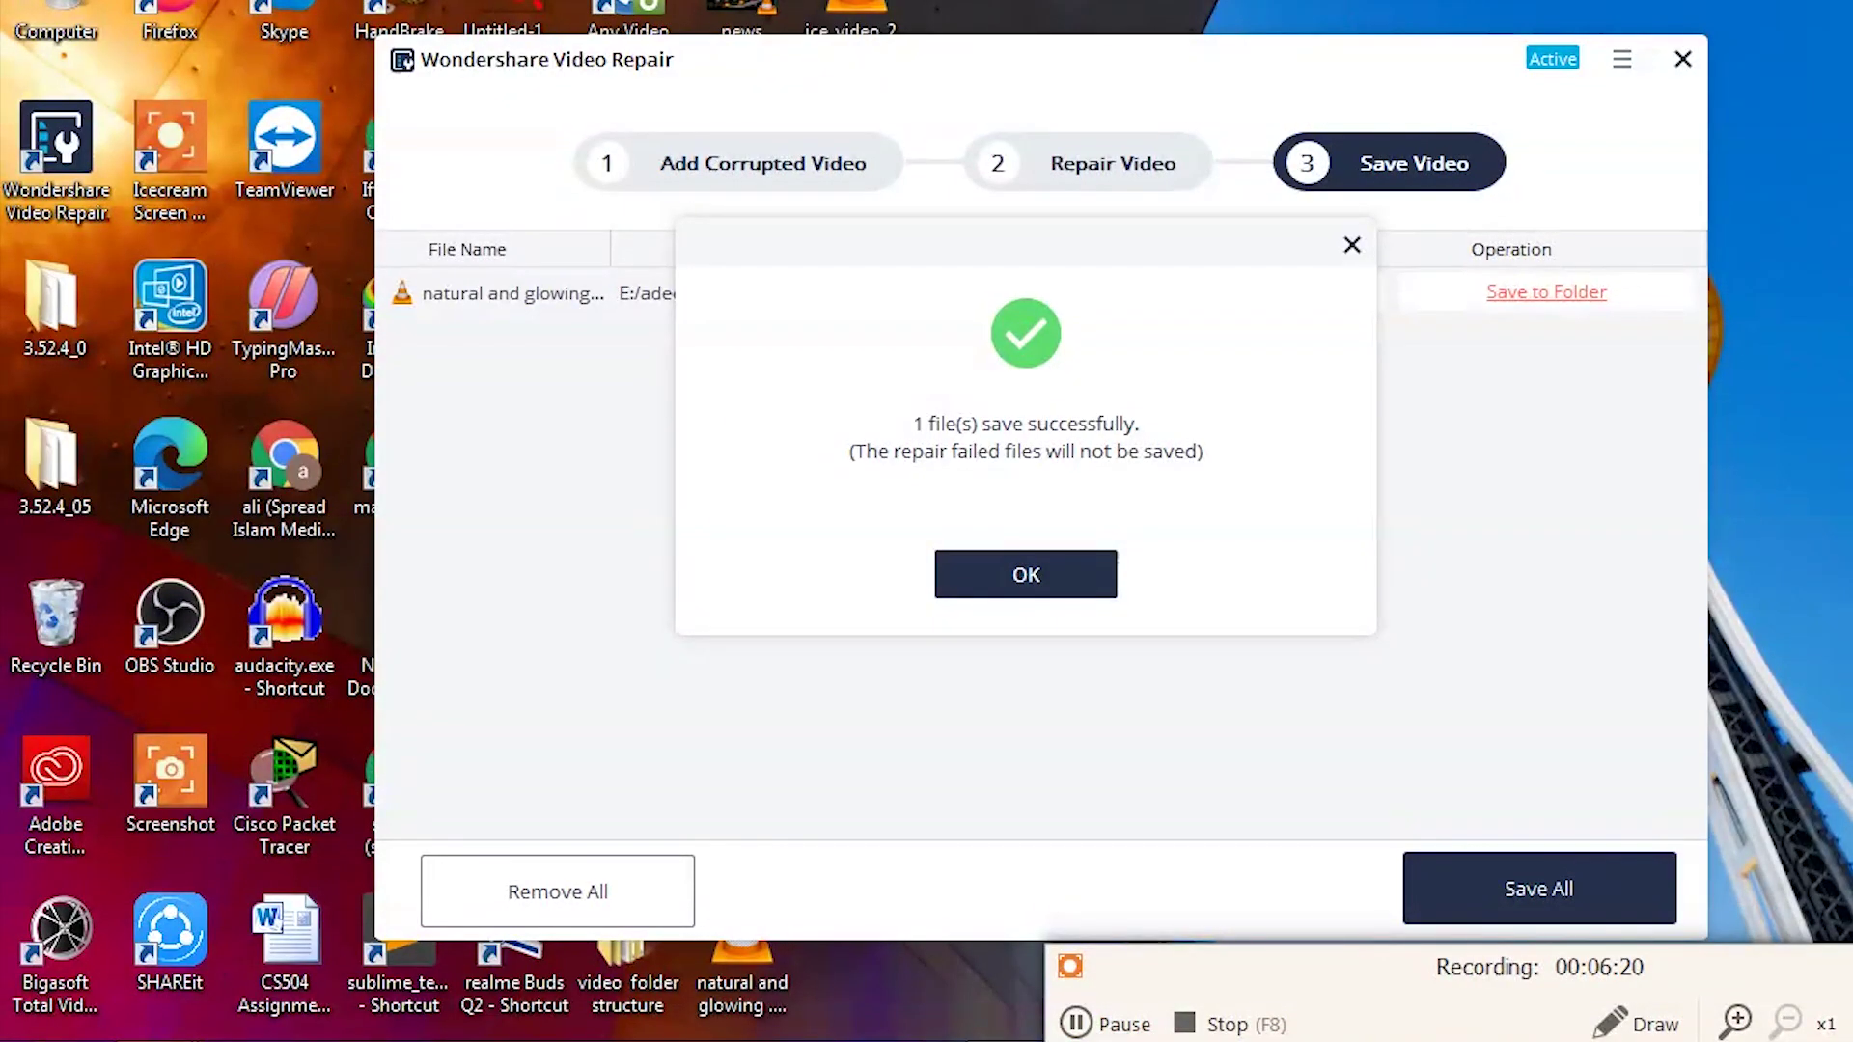
# Play the original natural and glowing .mp4 from its folder on drive E: in VLC to check it, and close the player.
pyautogui.moveTo(859, 1038)
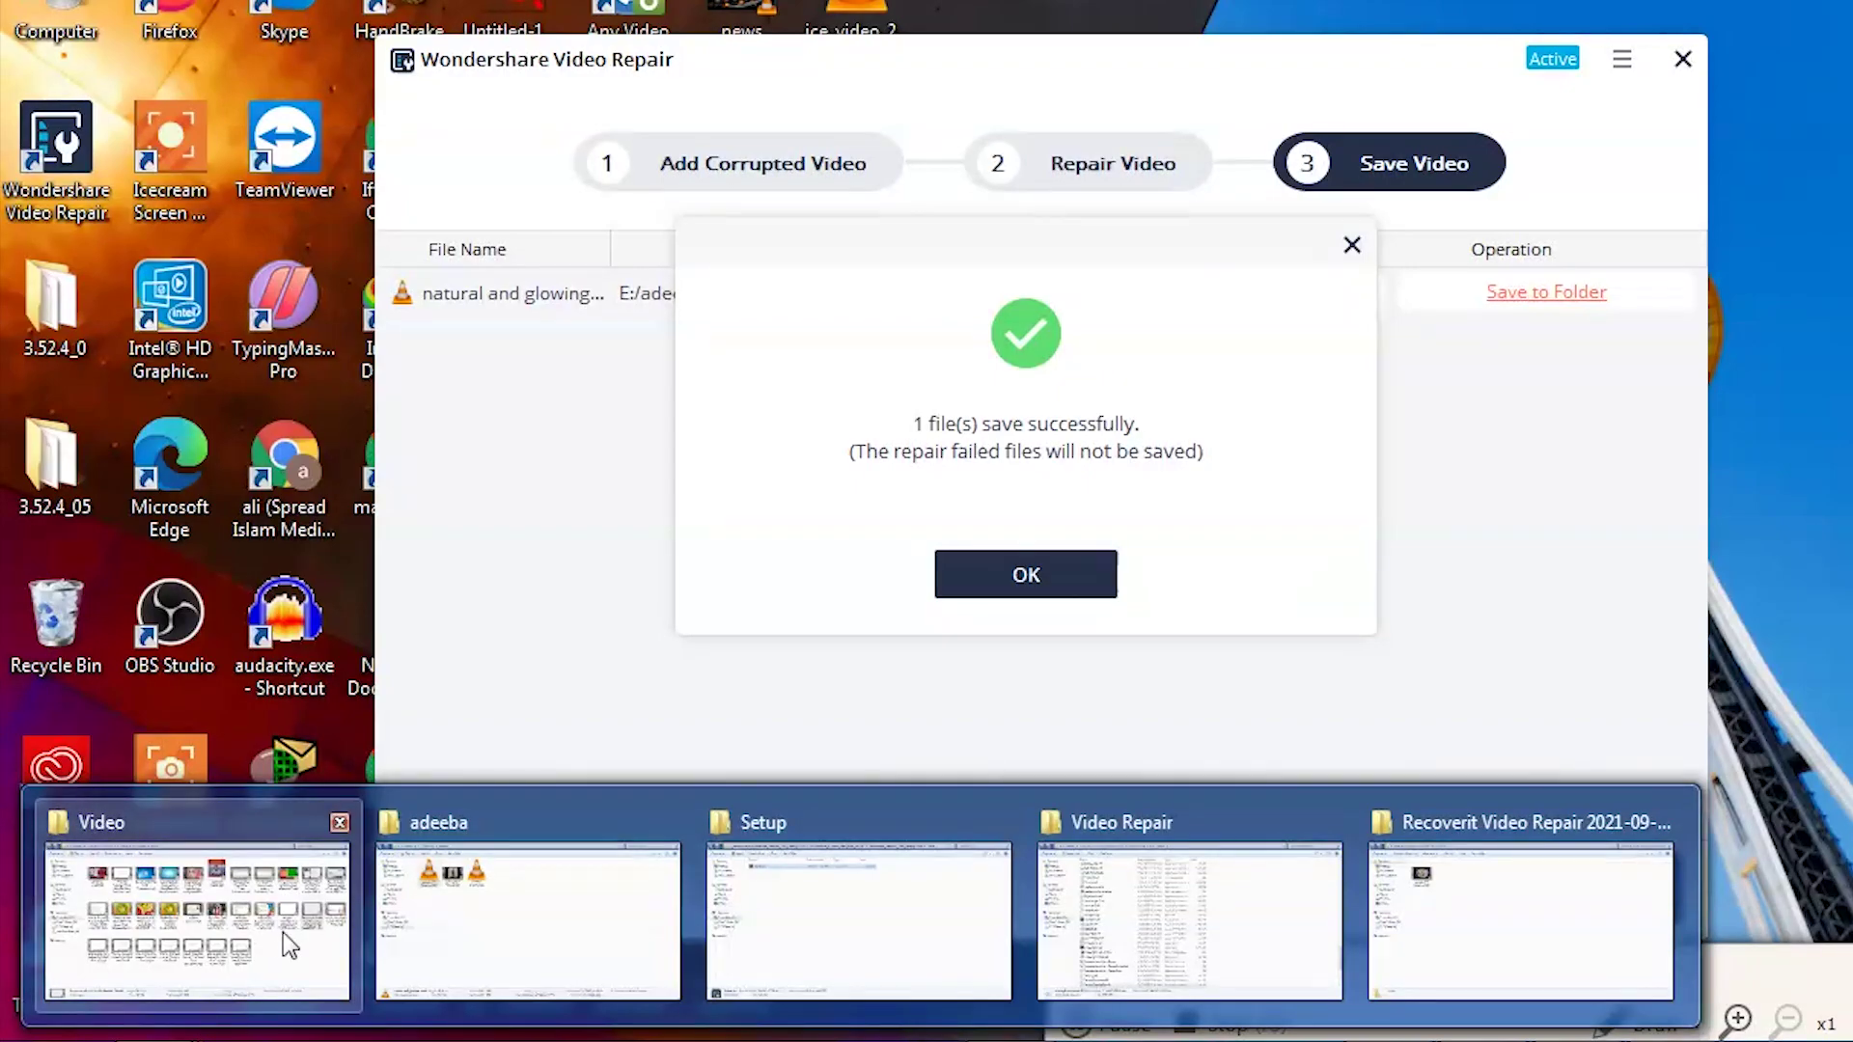
pyautogui.click(499, 928)
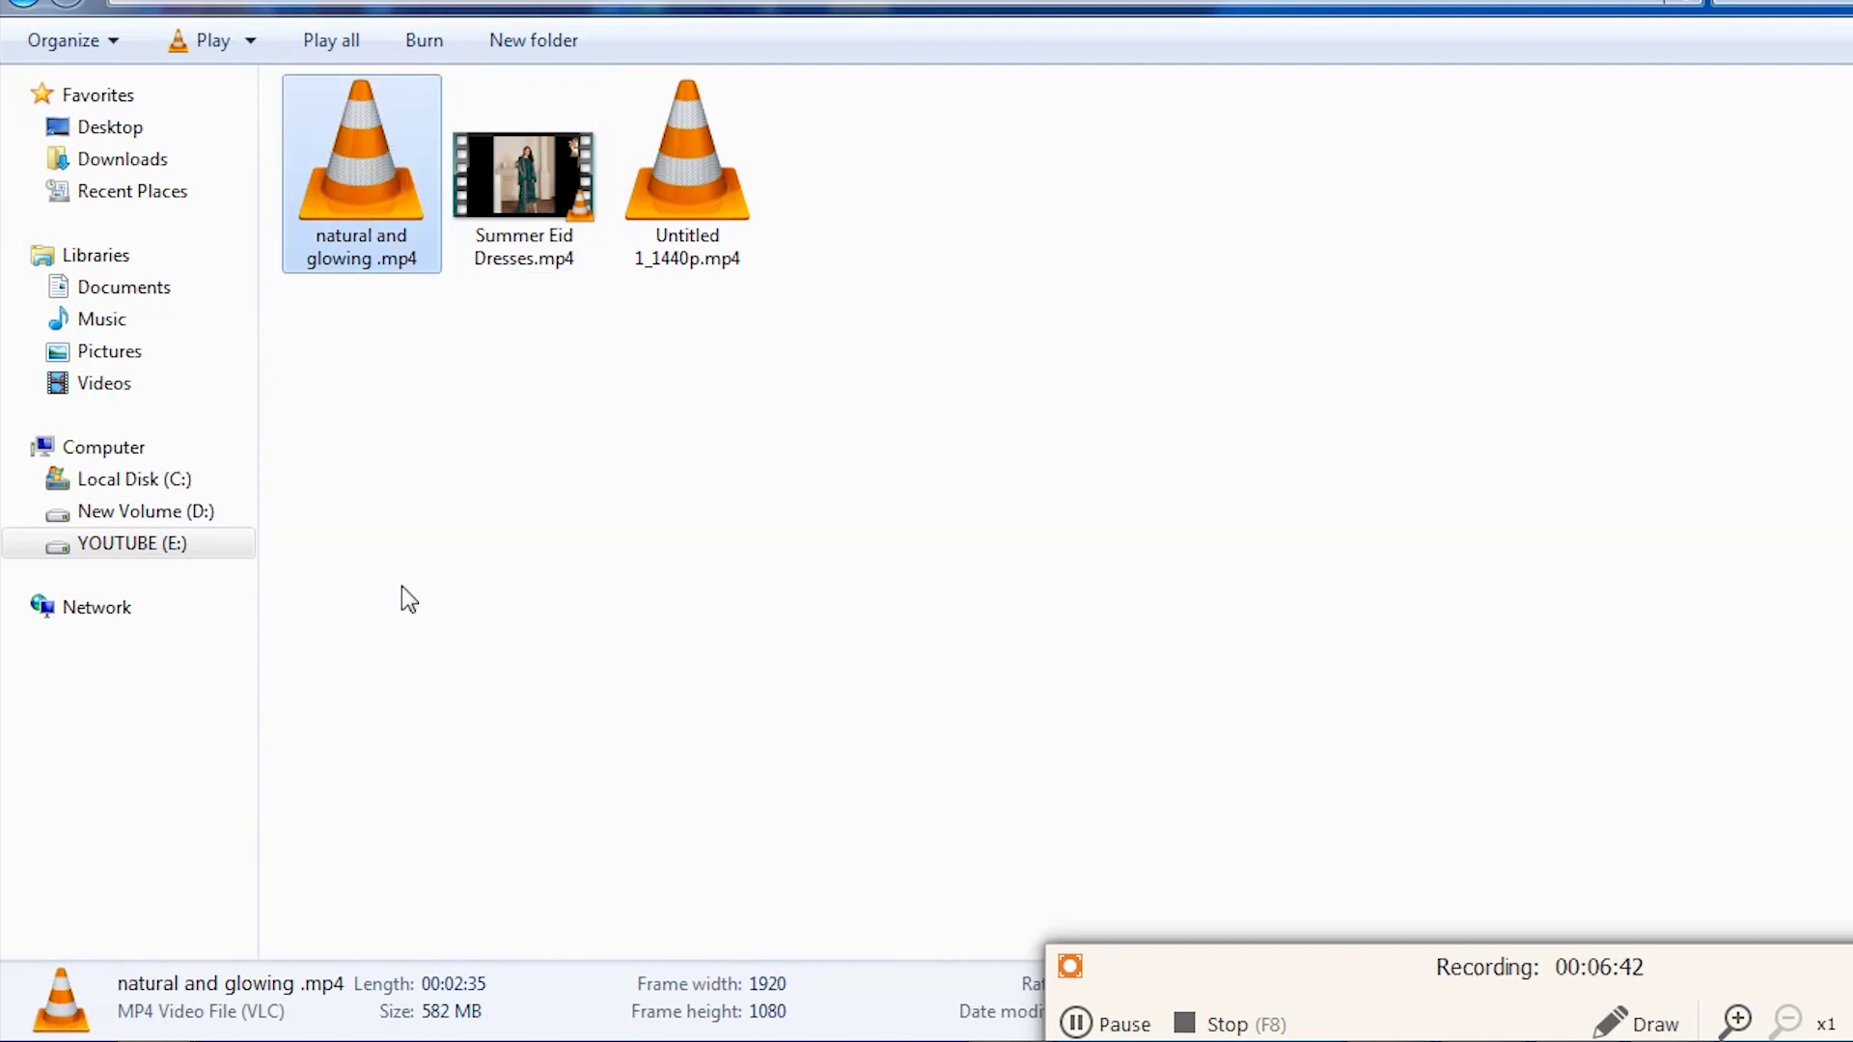
pyautogui.doubleClick(355, 189)
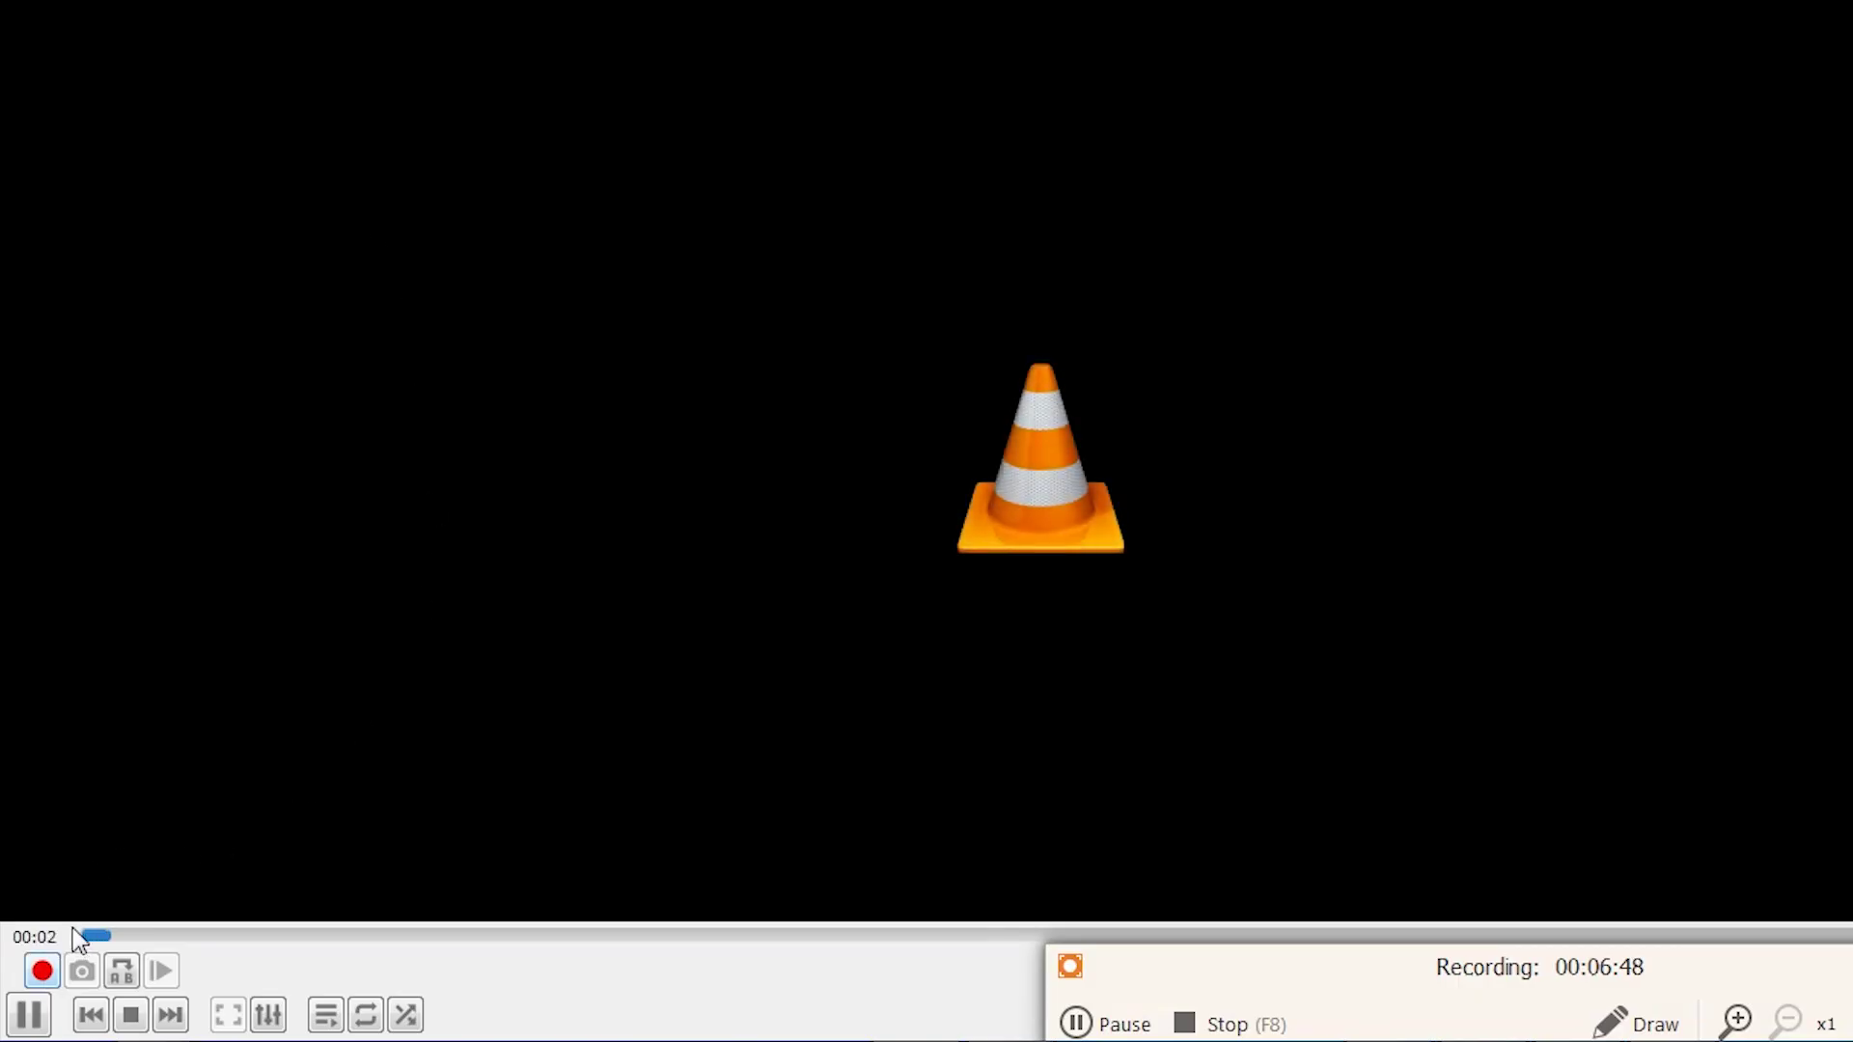
pyautogui.hotkey('alt', 'F4')
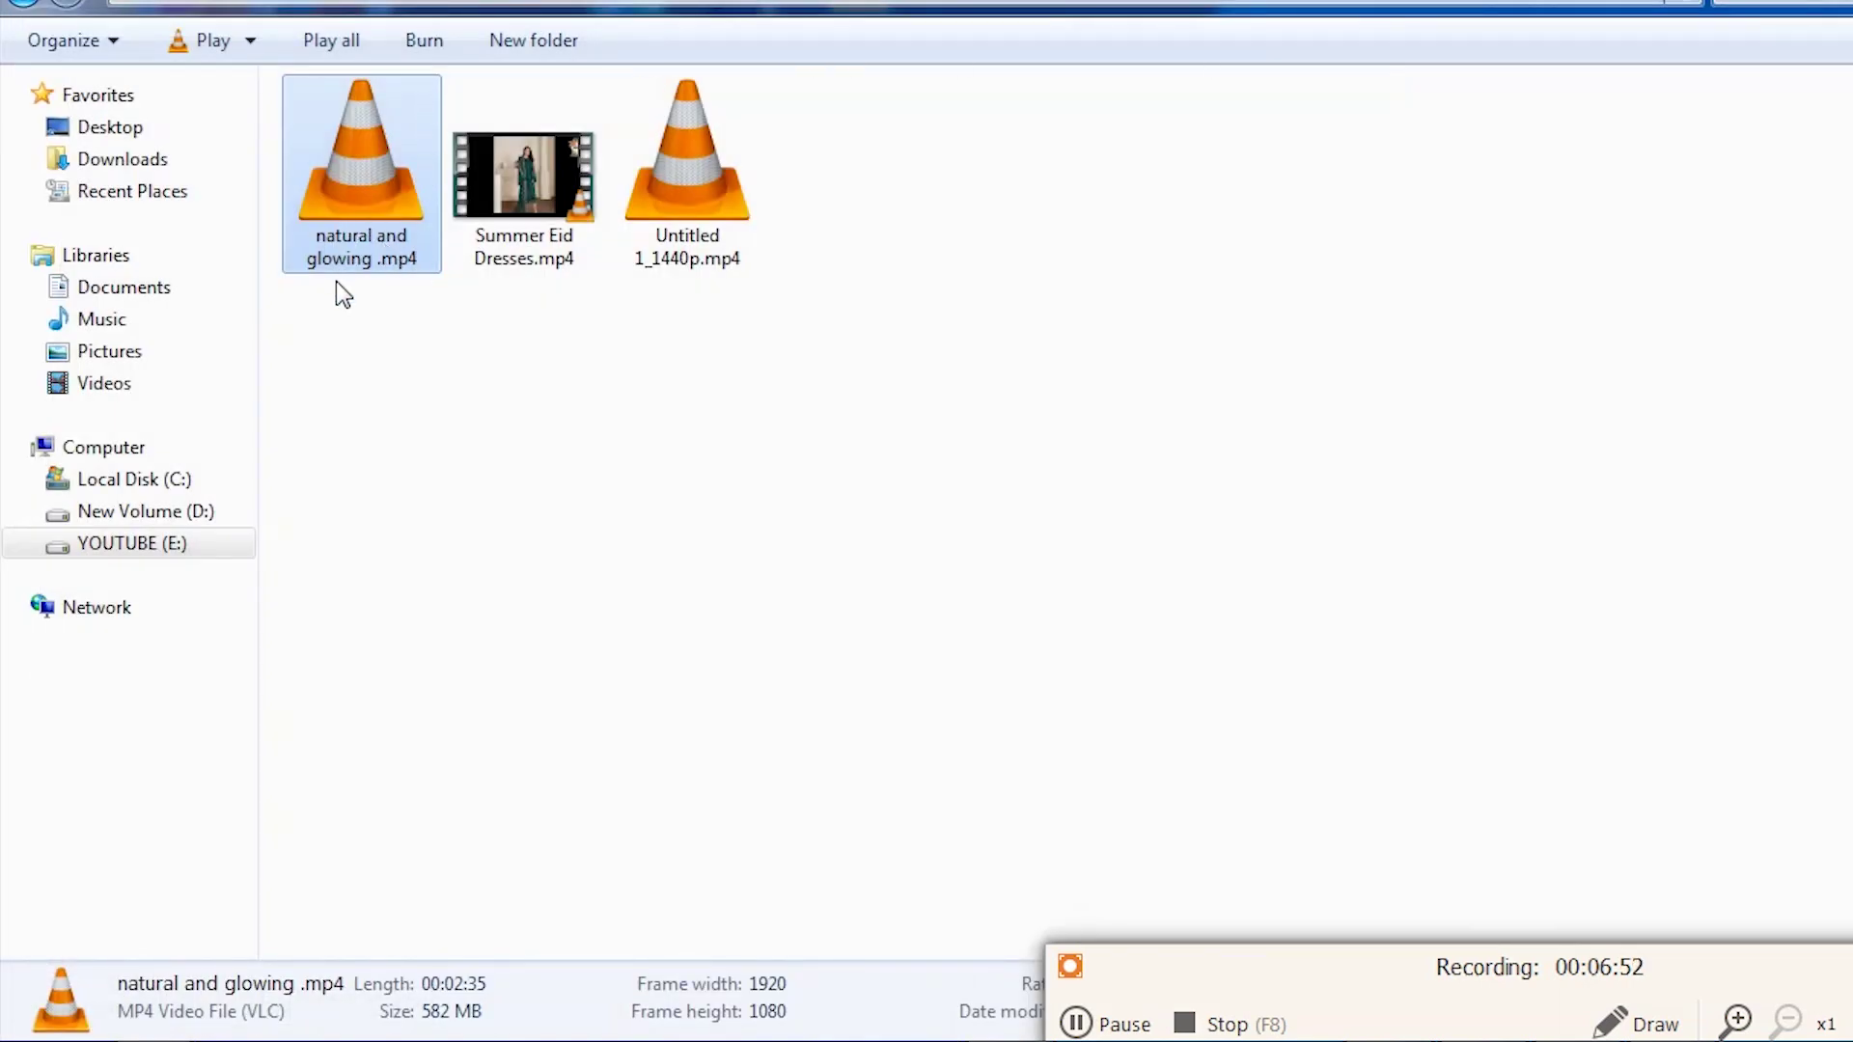
# Play the repaired natural and glowing .mp4 from the desktop's Recoverit Video Repair folder, sample several points of it, and close the player and folder.
pyautogui.press('super+d')
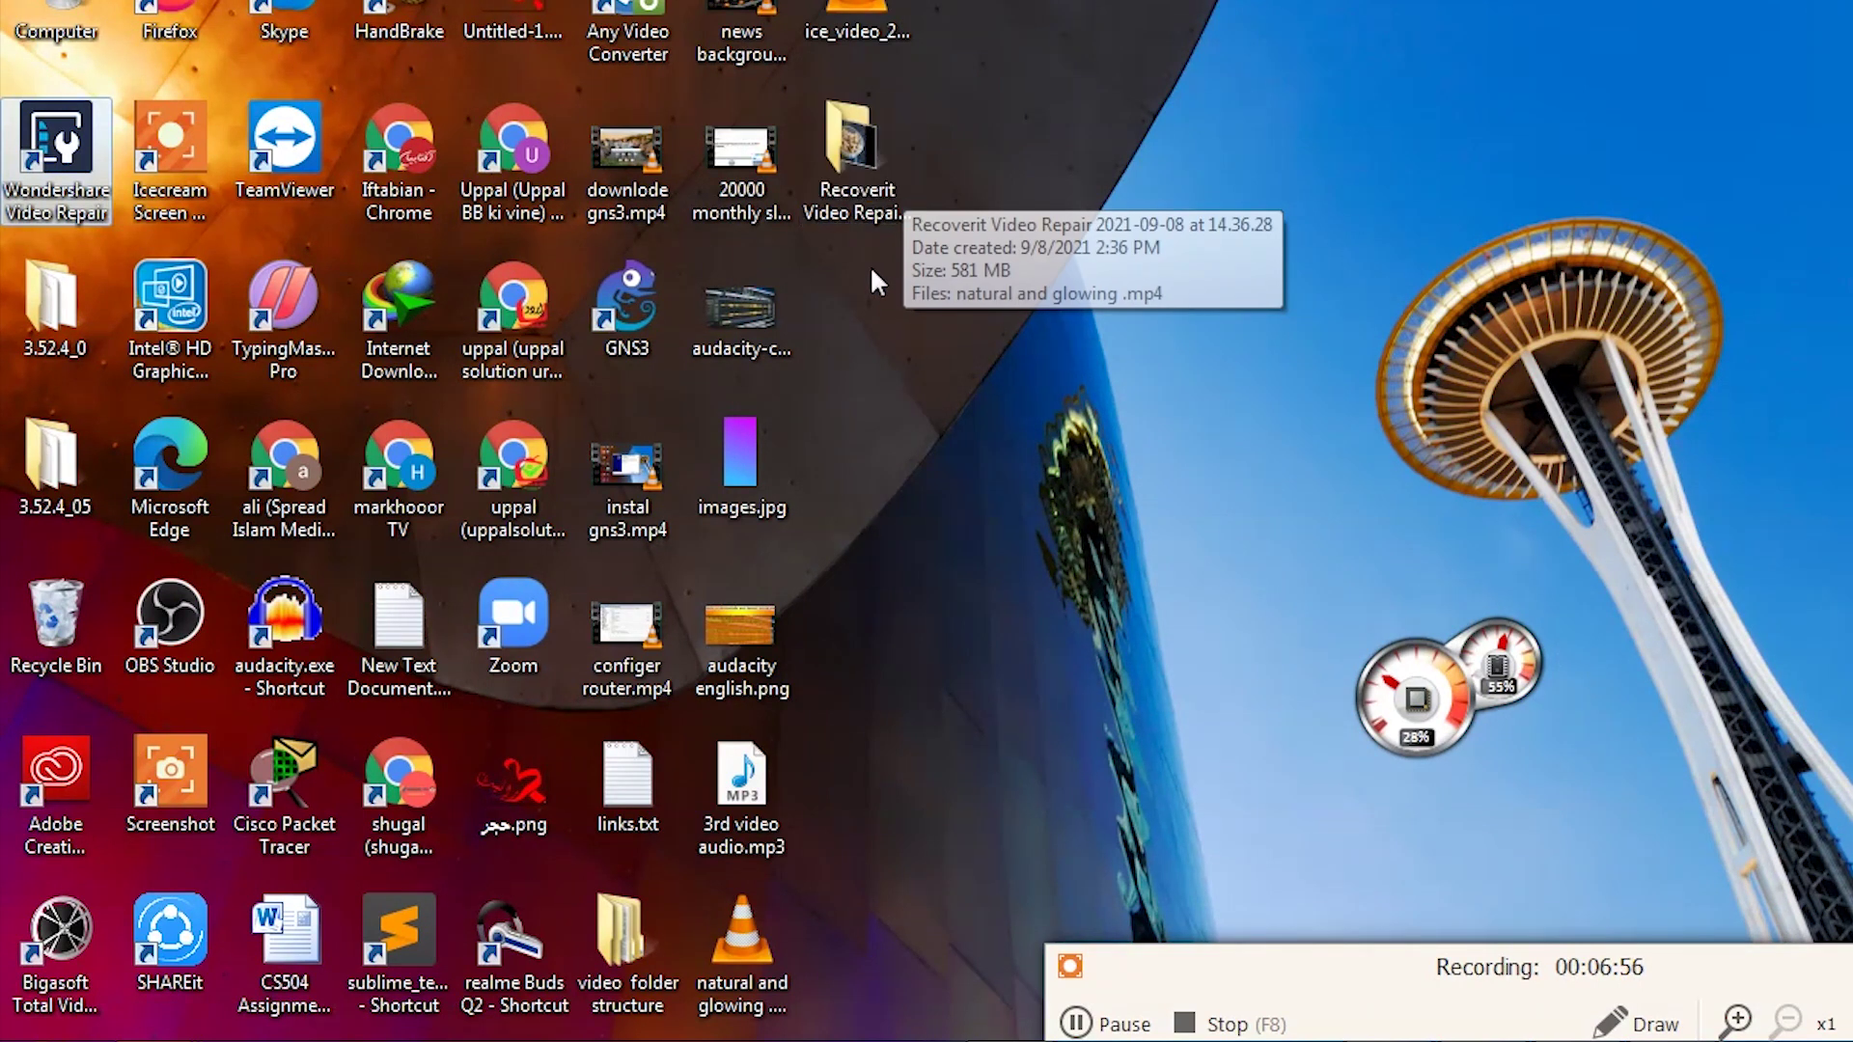
pyautogui.doubleClick(863, 164)
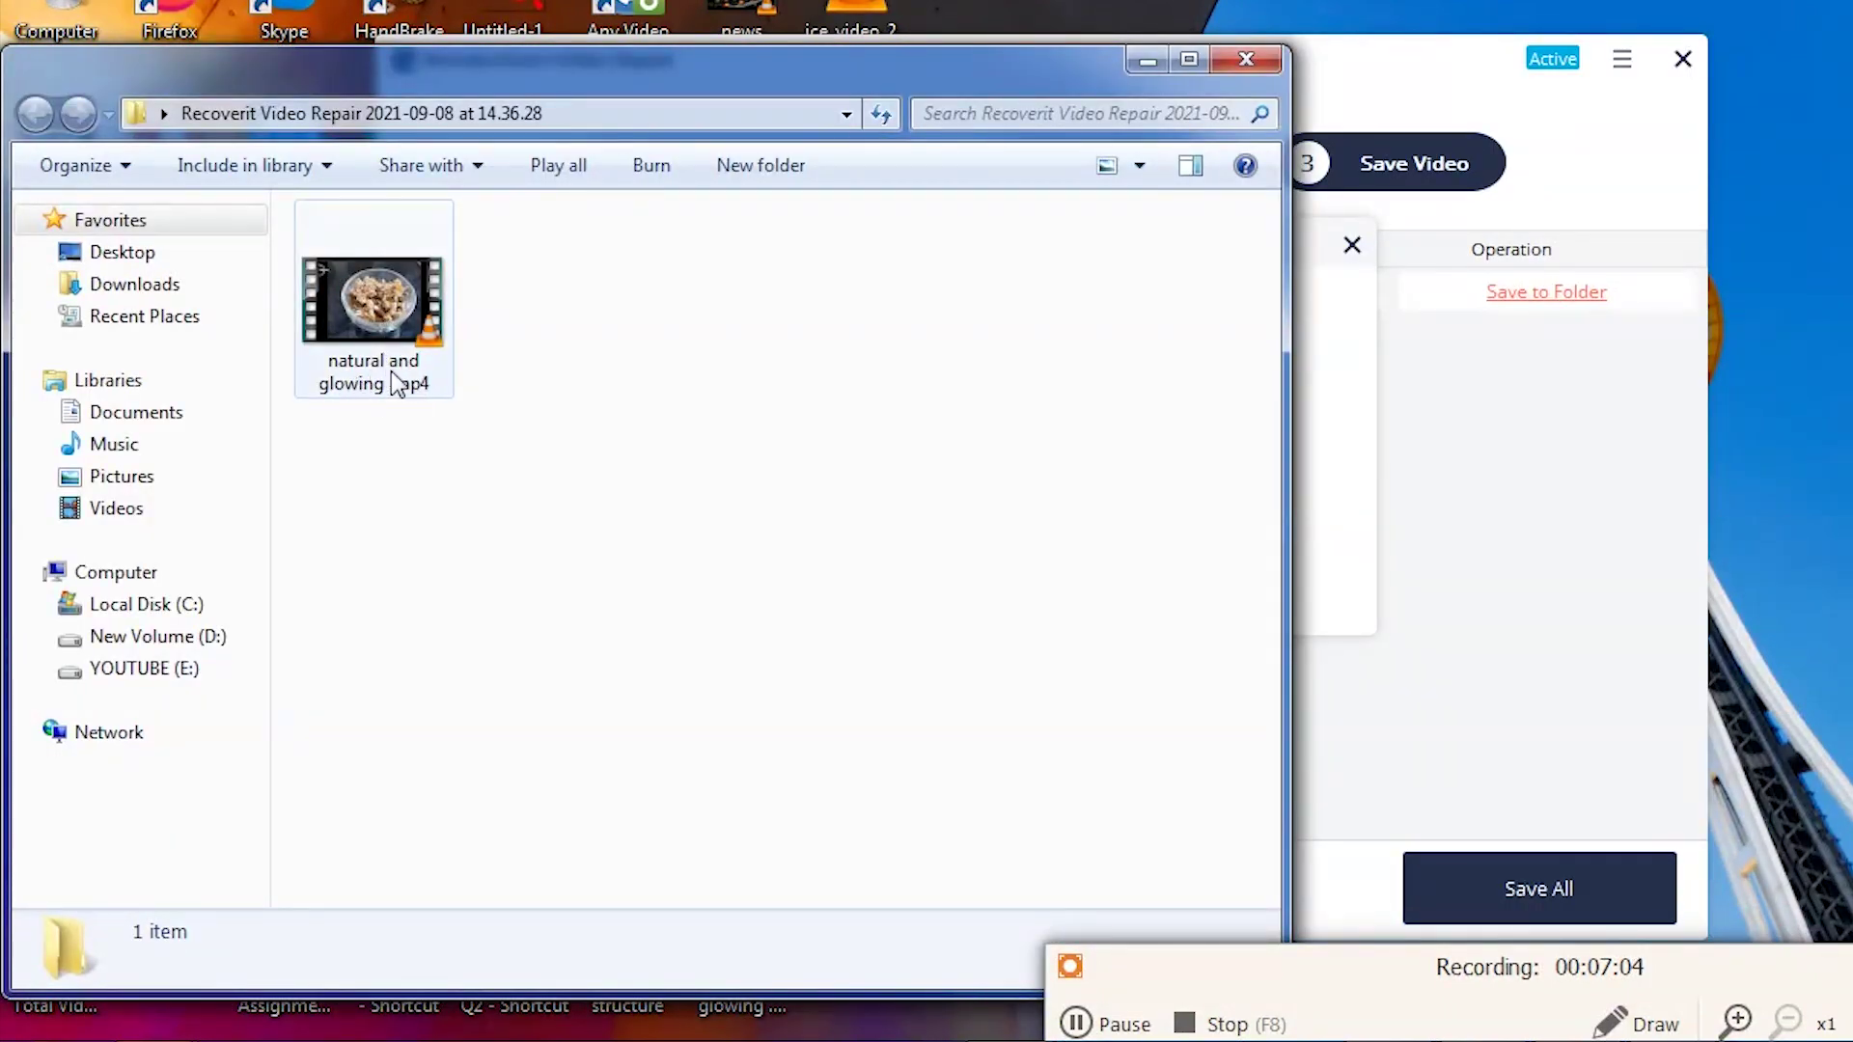
pyautogui.doubleClick(398, 330)
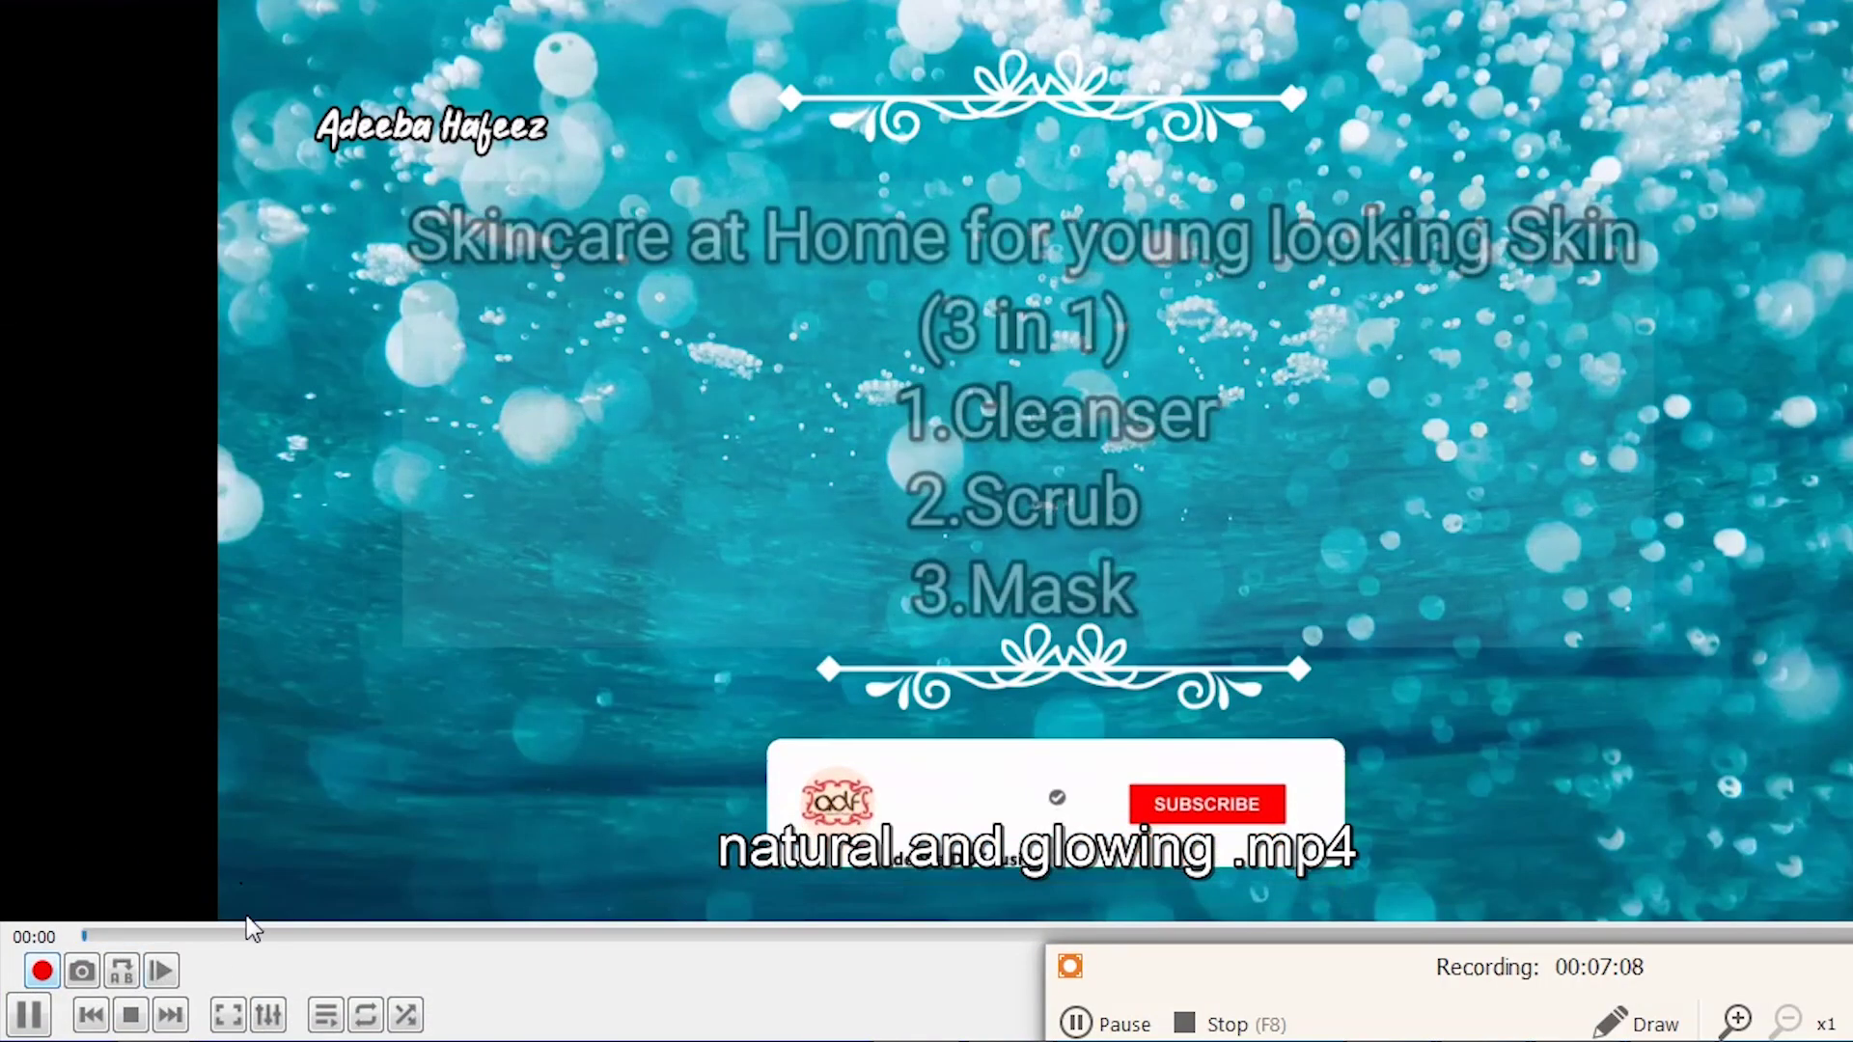
pyautogui.click(388, 935)
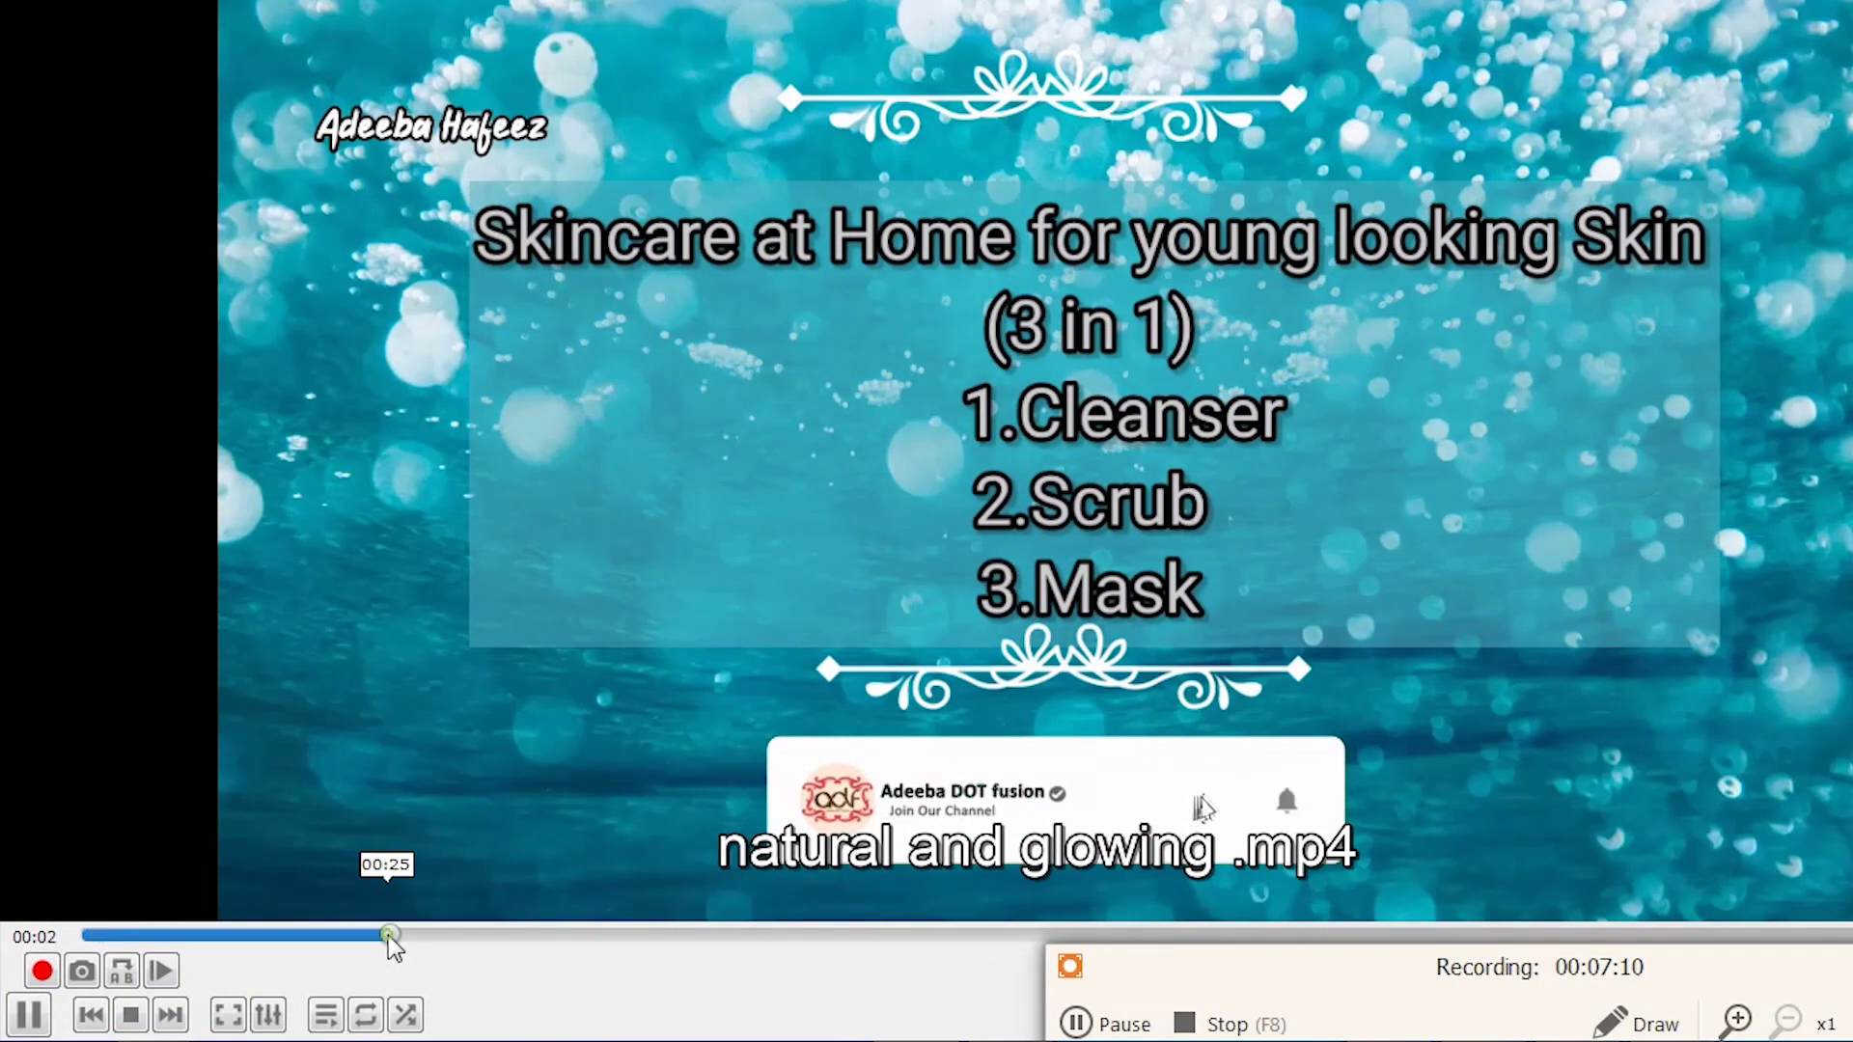
pyautogui.click(880, 936)
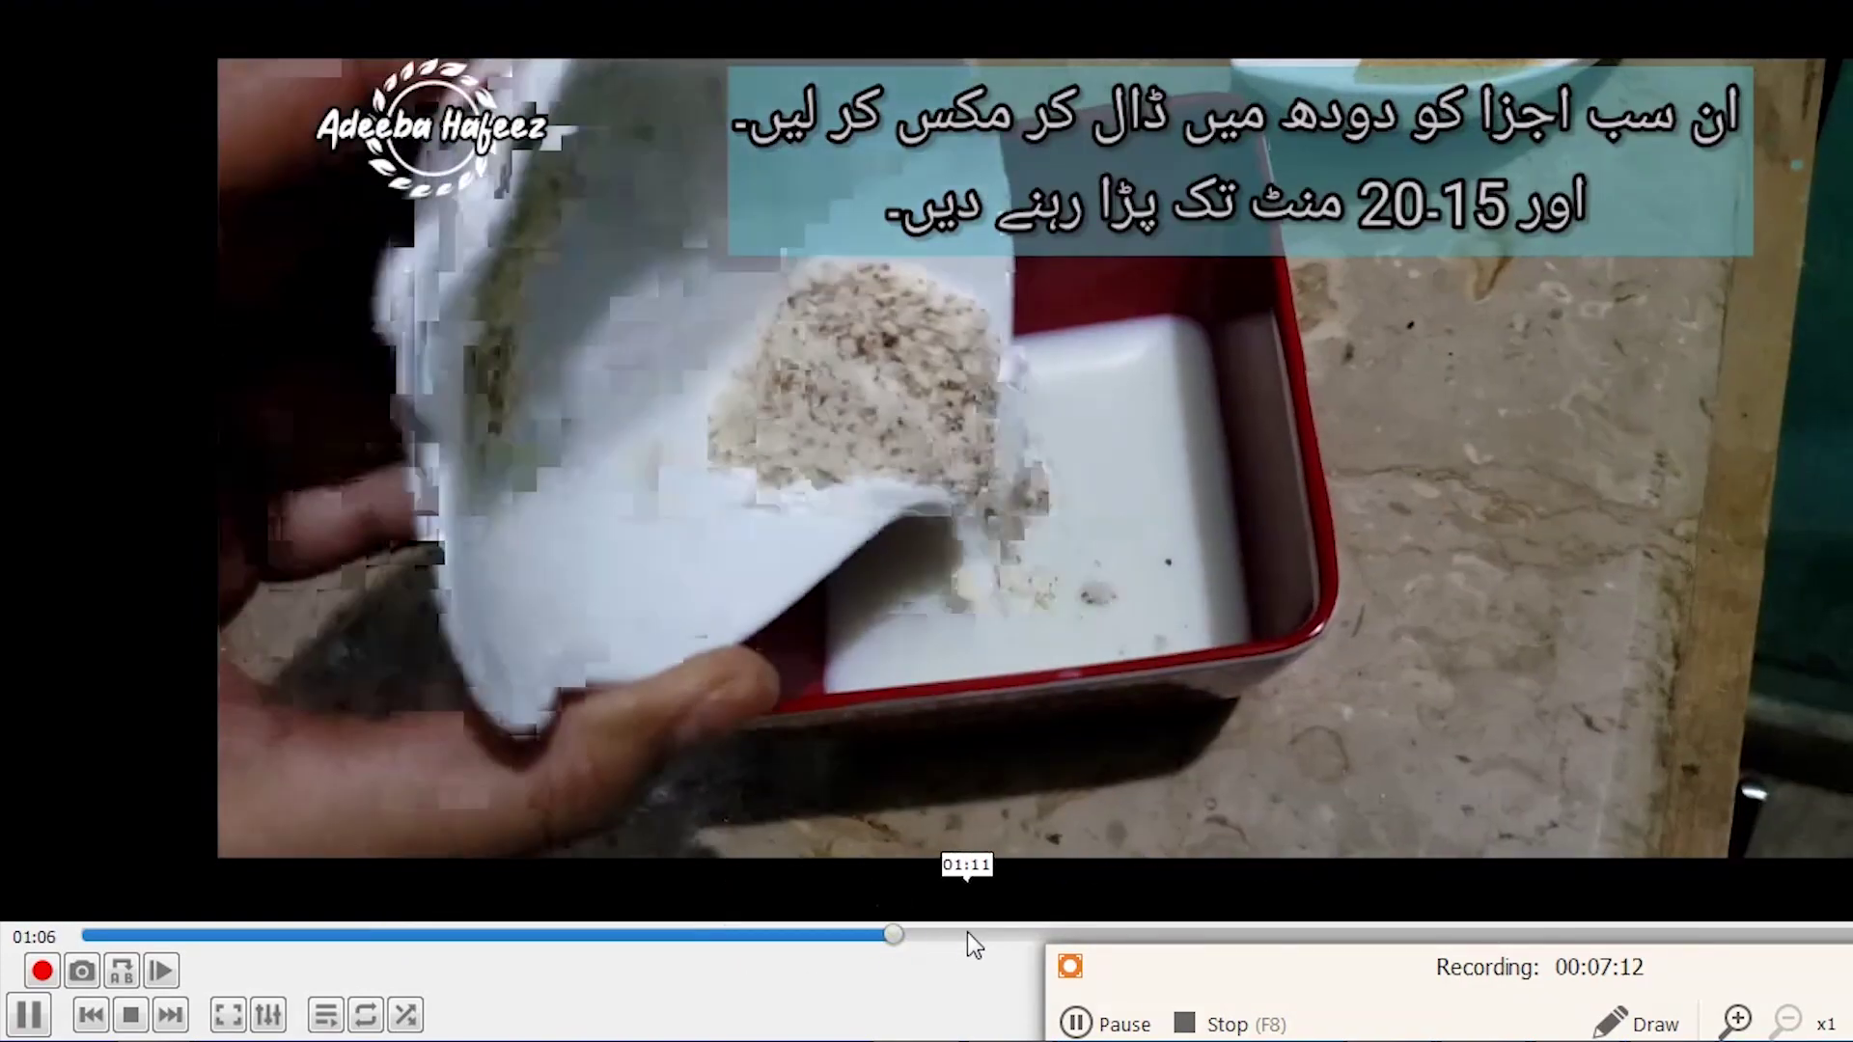
pyautogui.click(967, 934)
pyautogui.click(537, 936)
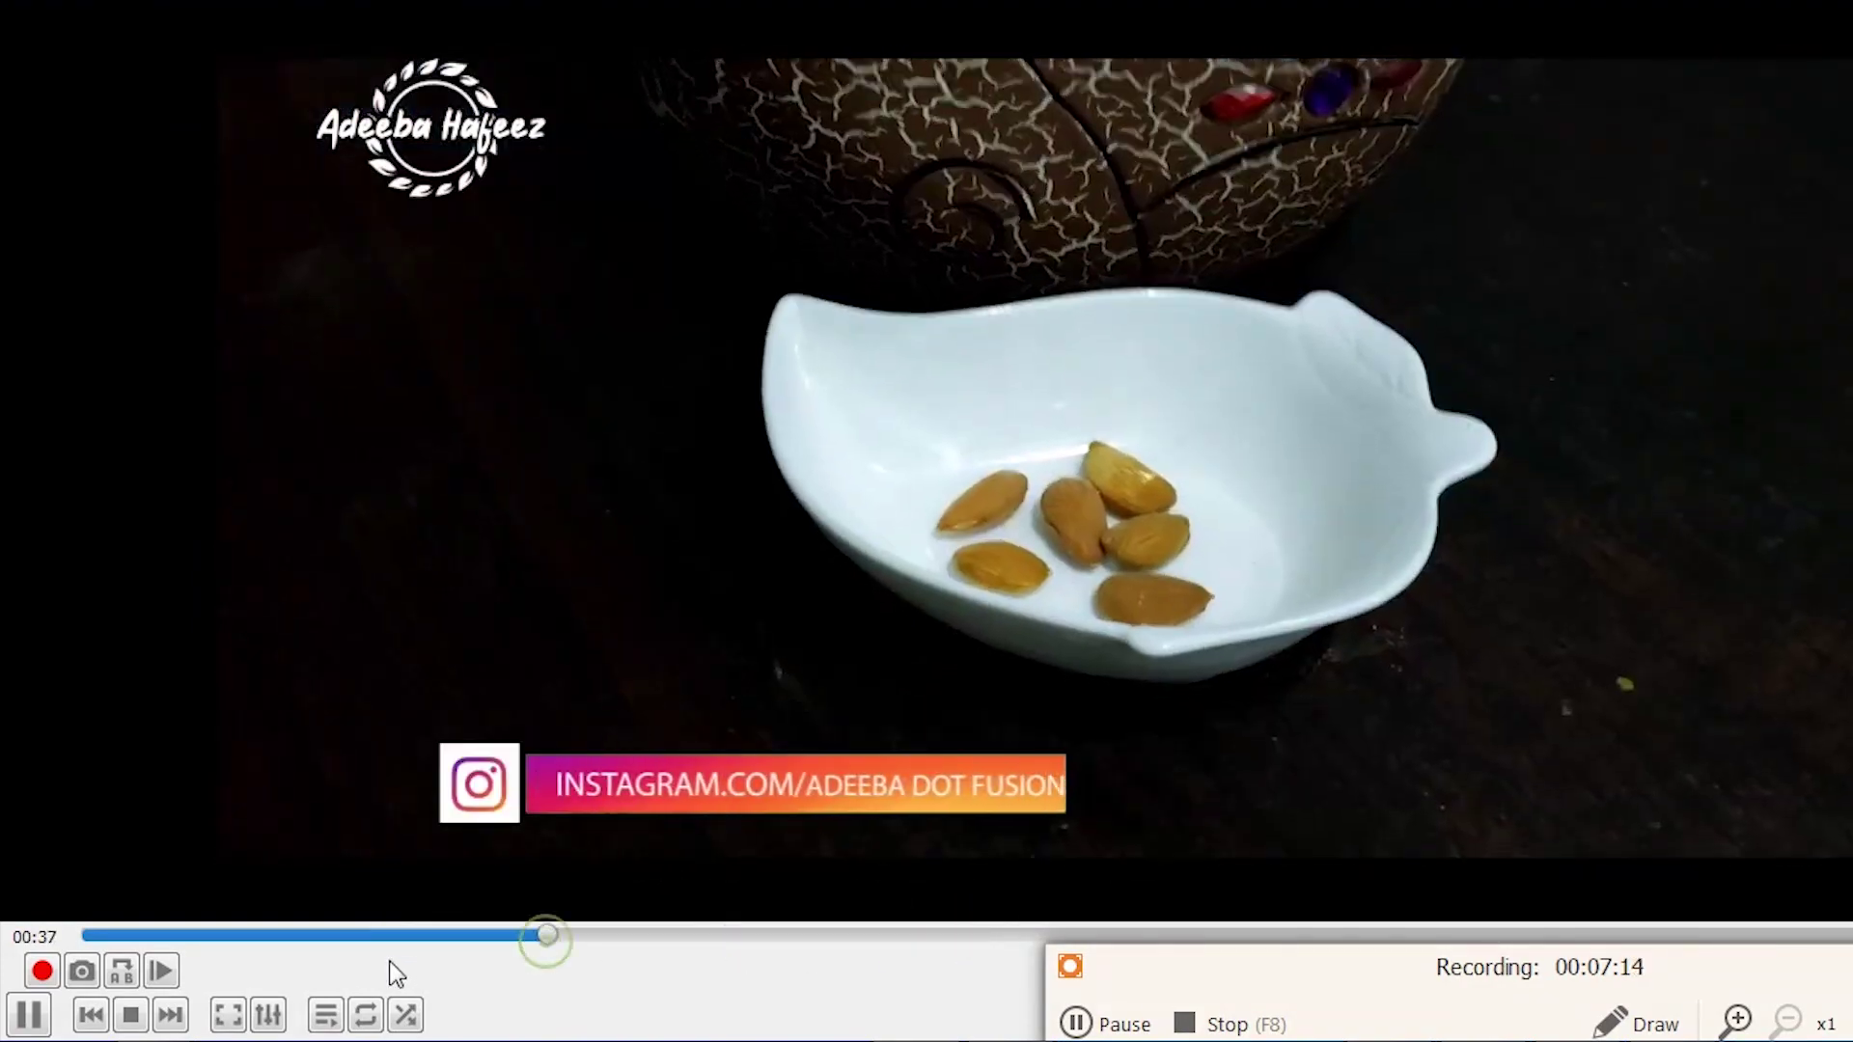
pyautogui.click(331, 936)
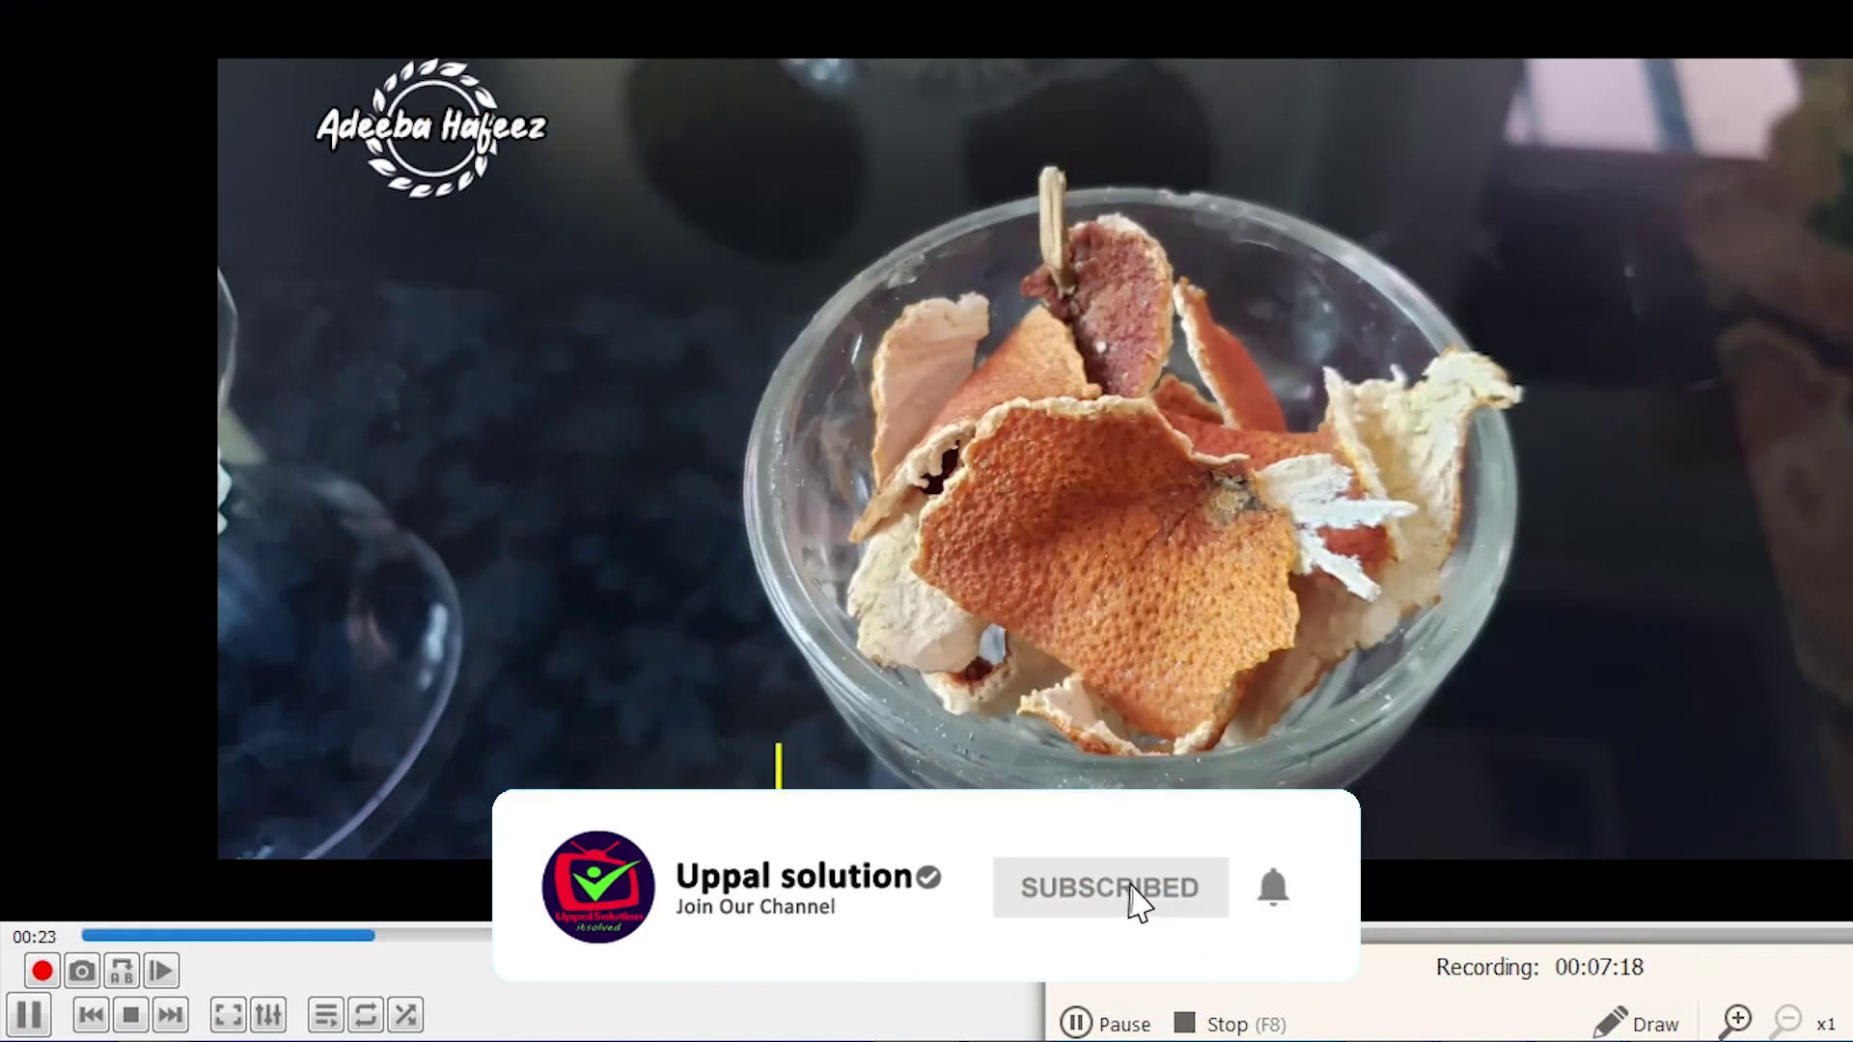
pyautogui.click(1836, 3)
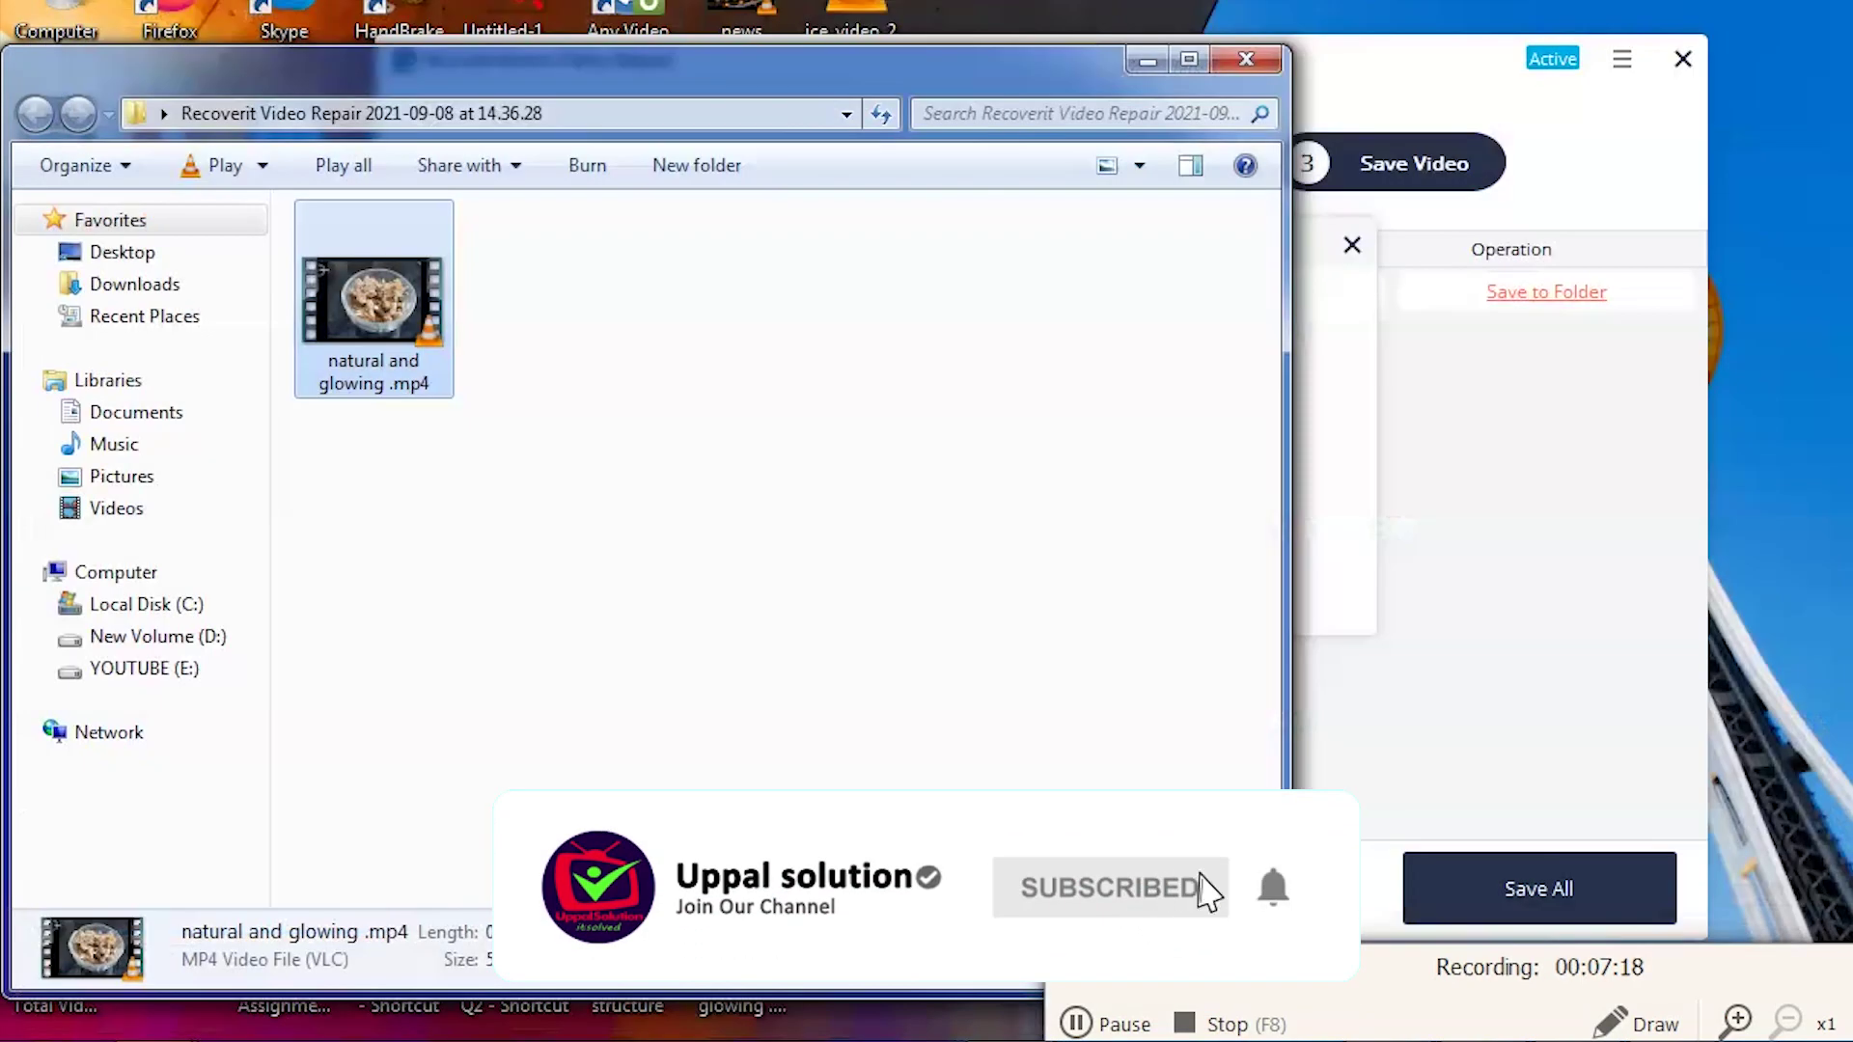
pyautogui.click(1245, 60)
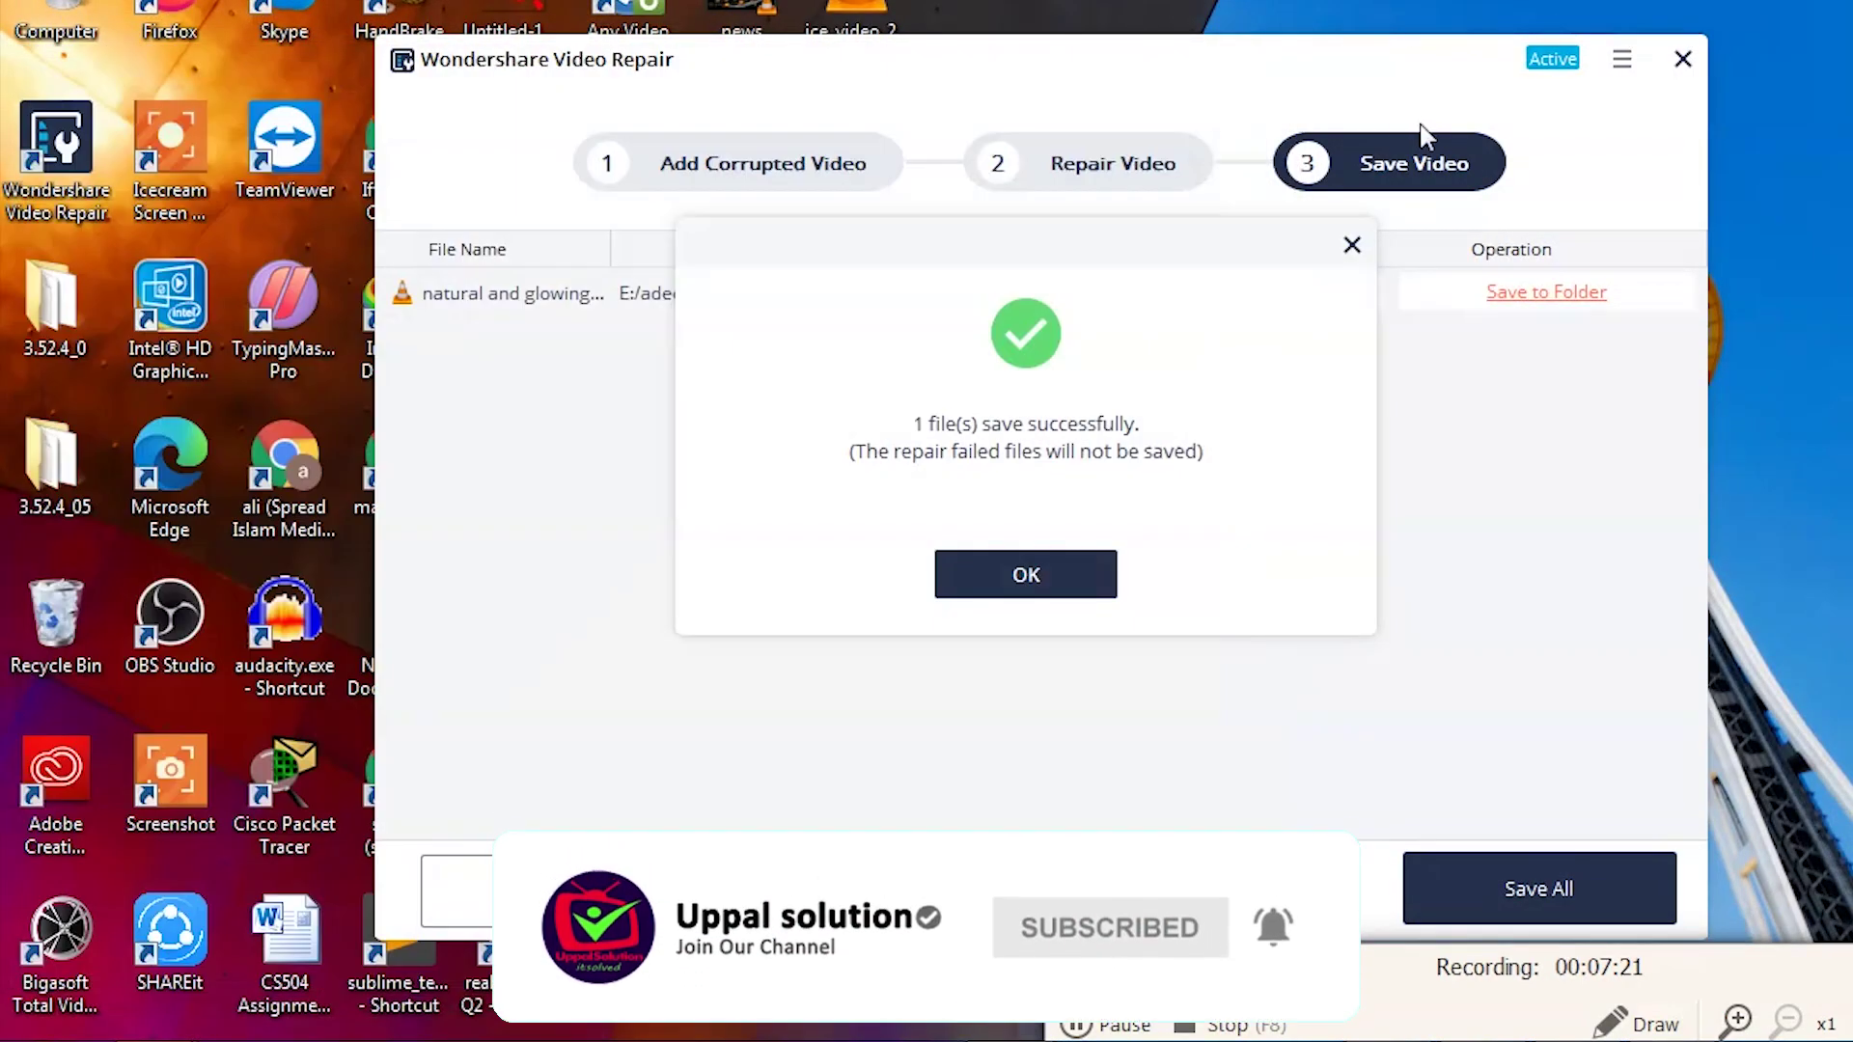
# Dismiss the save message and exit Wondershare Video Repair, confirming the exit.
pyautogui.click(1352, 246)
pyautogui.click(1683, 60)
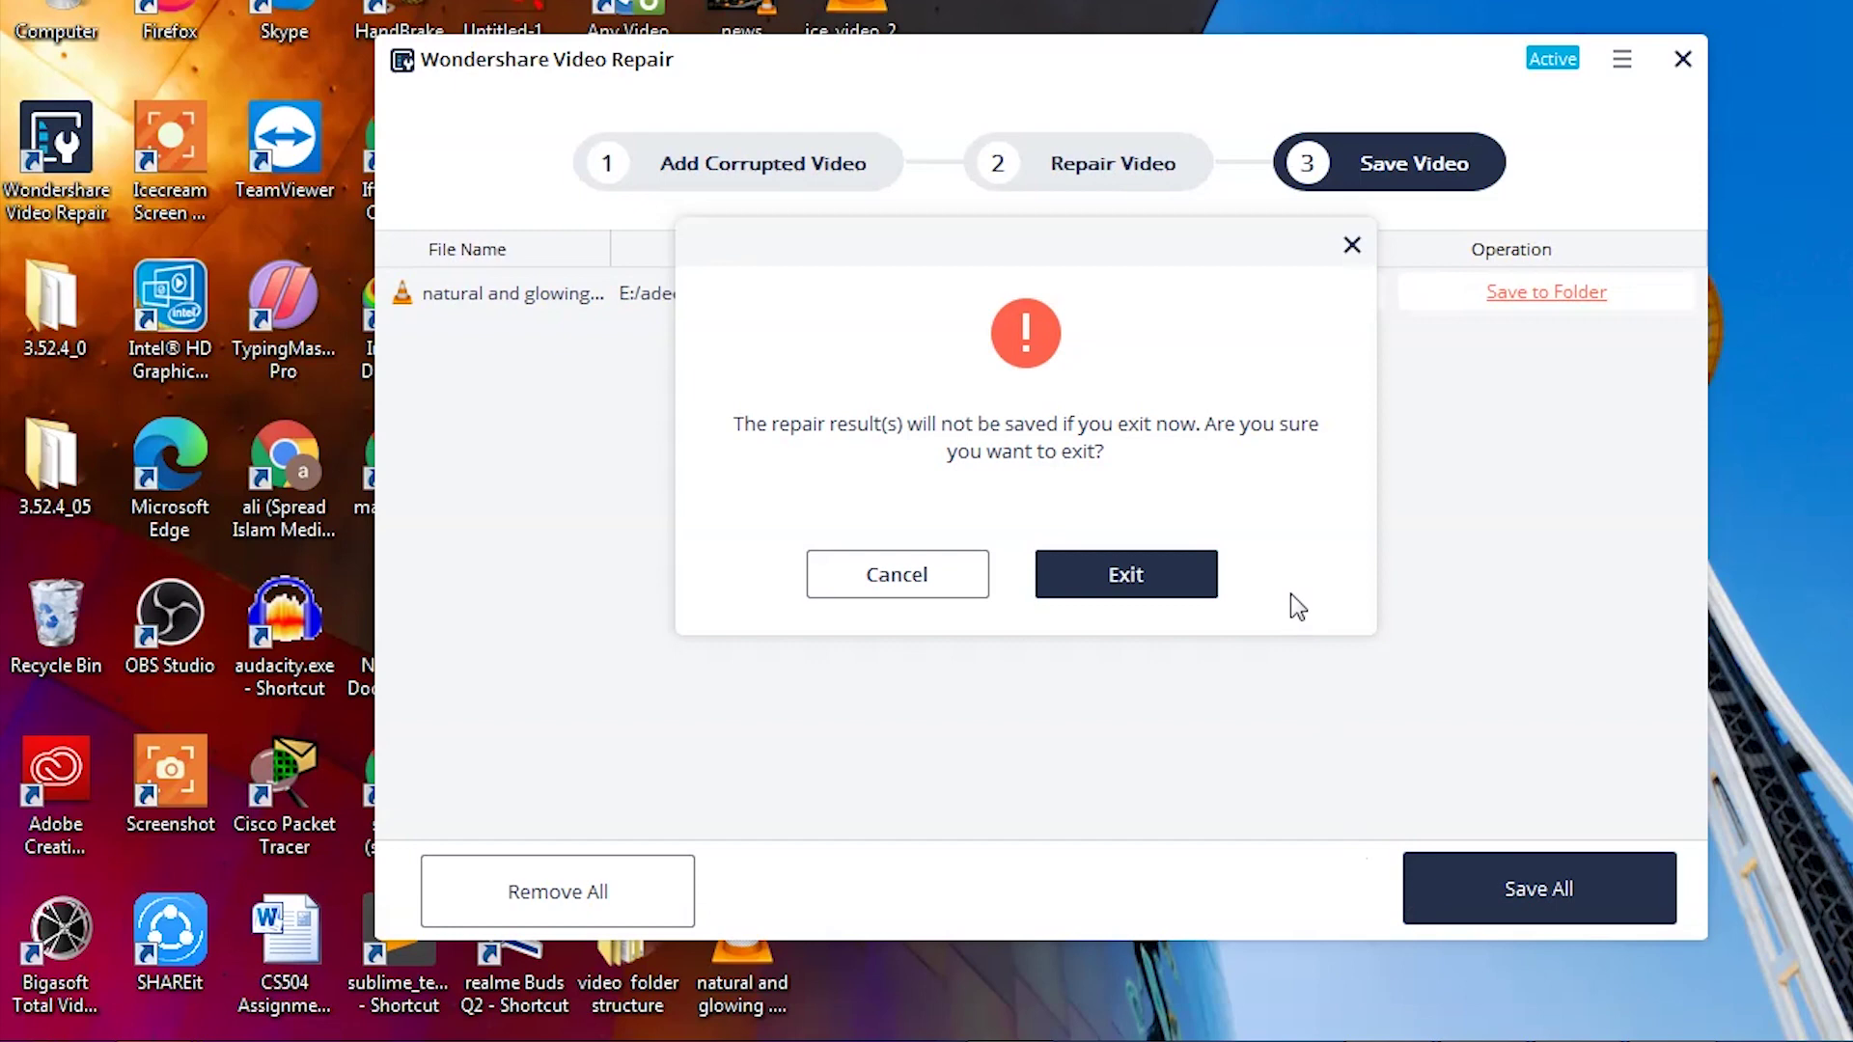
pyautogui.click(1136, 575)
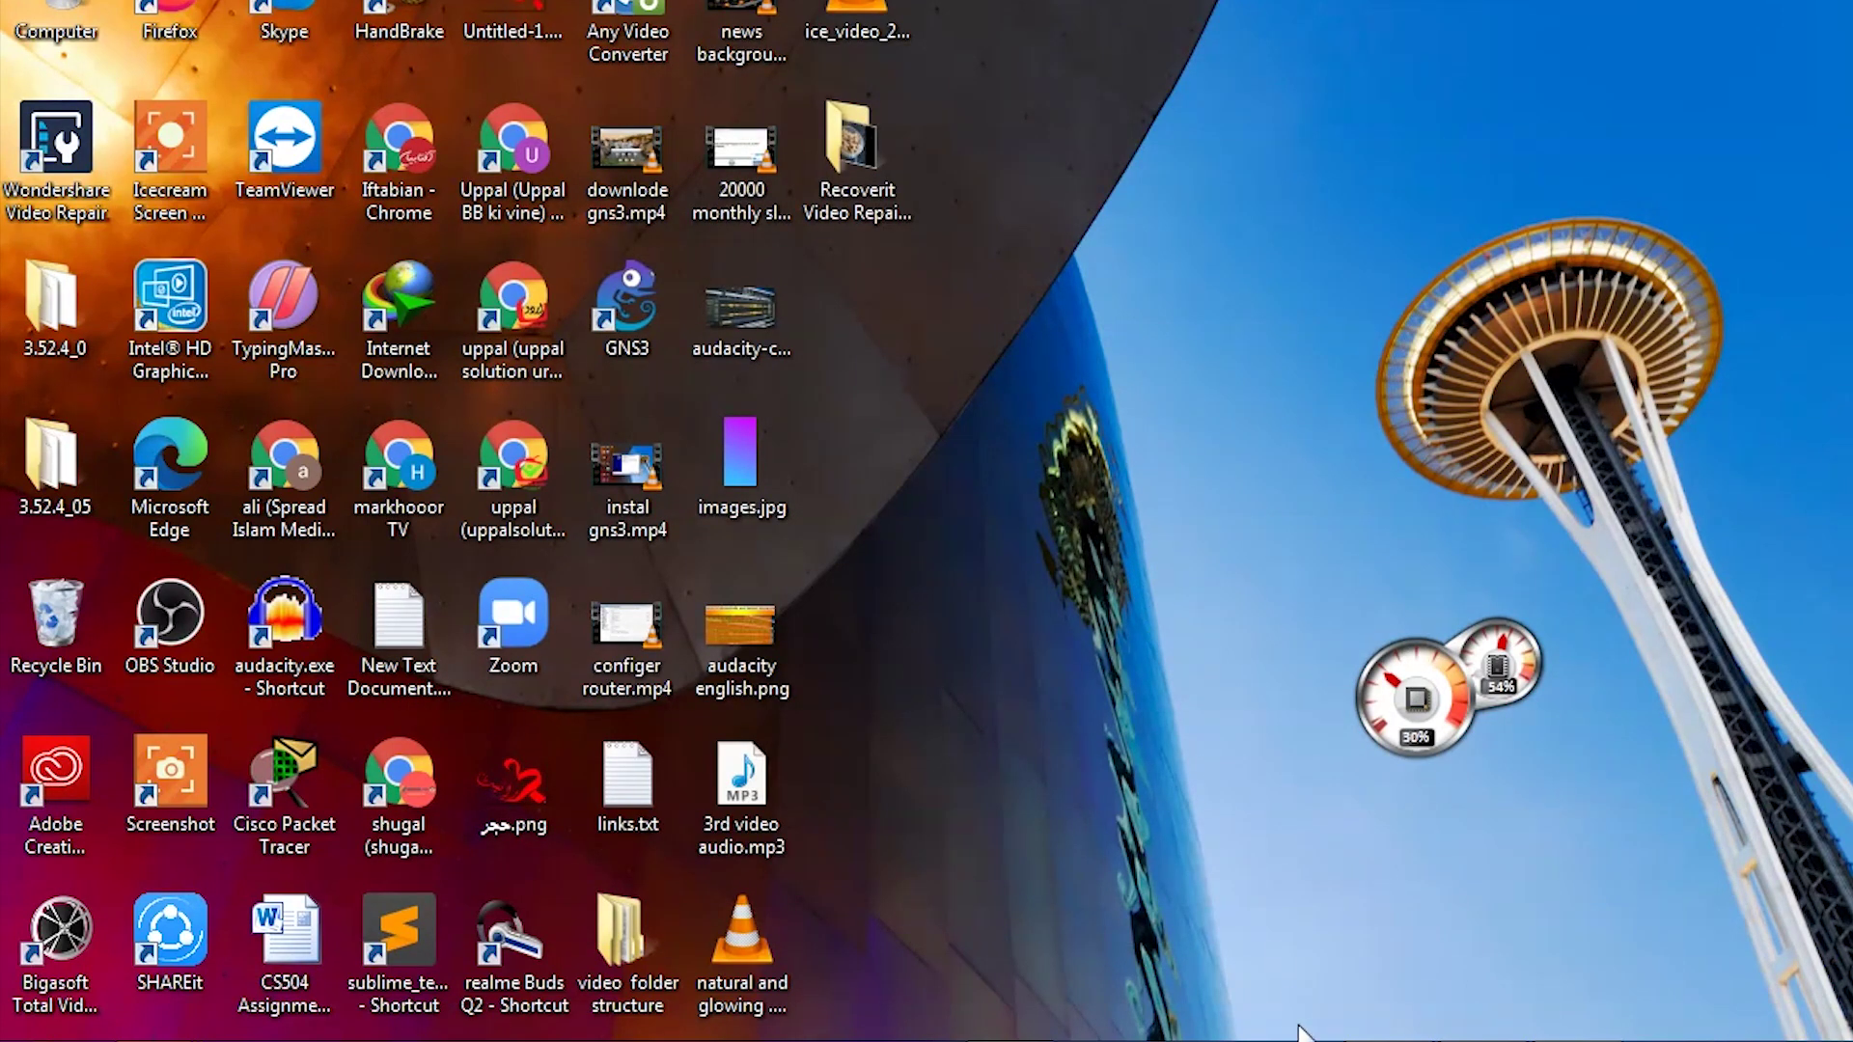
pyautogui.moveTo(1387, 1041)
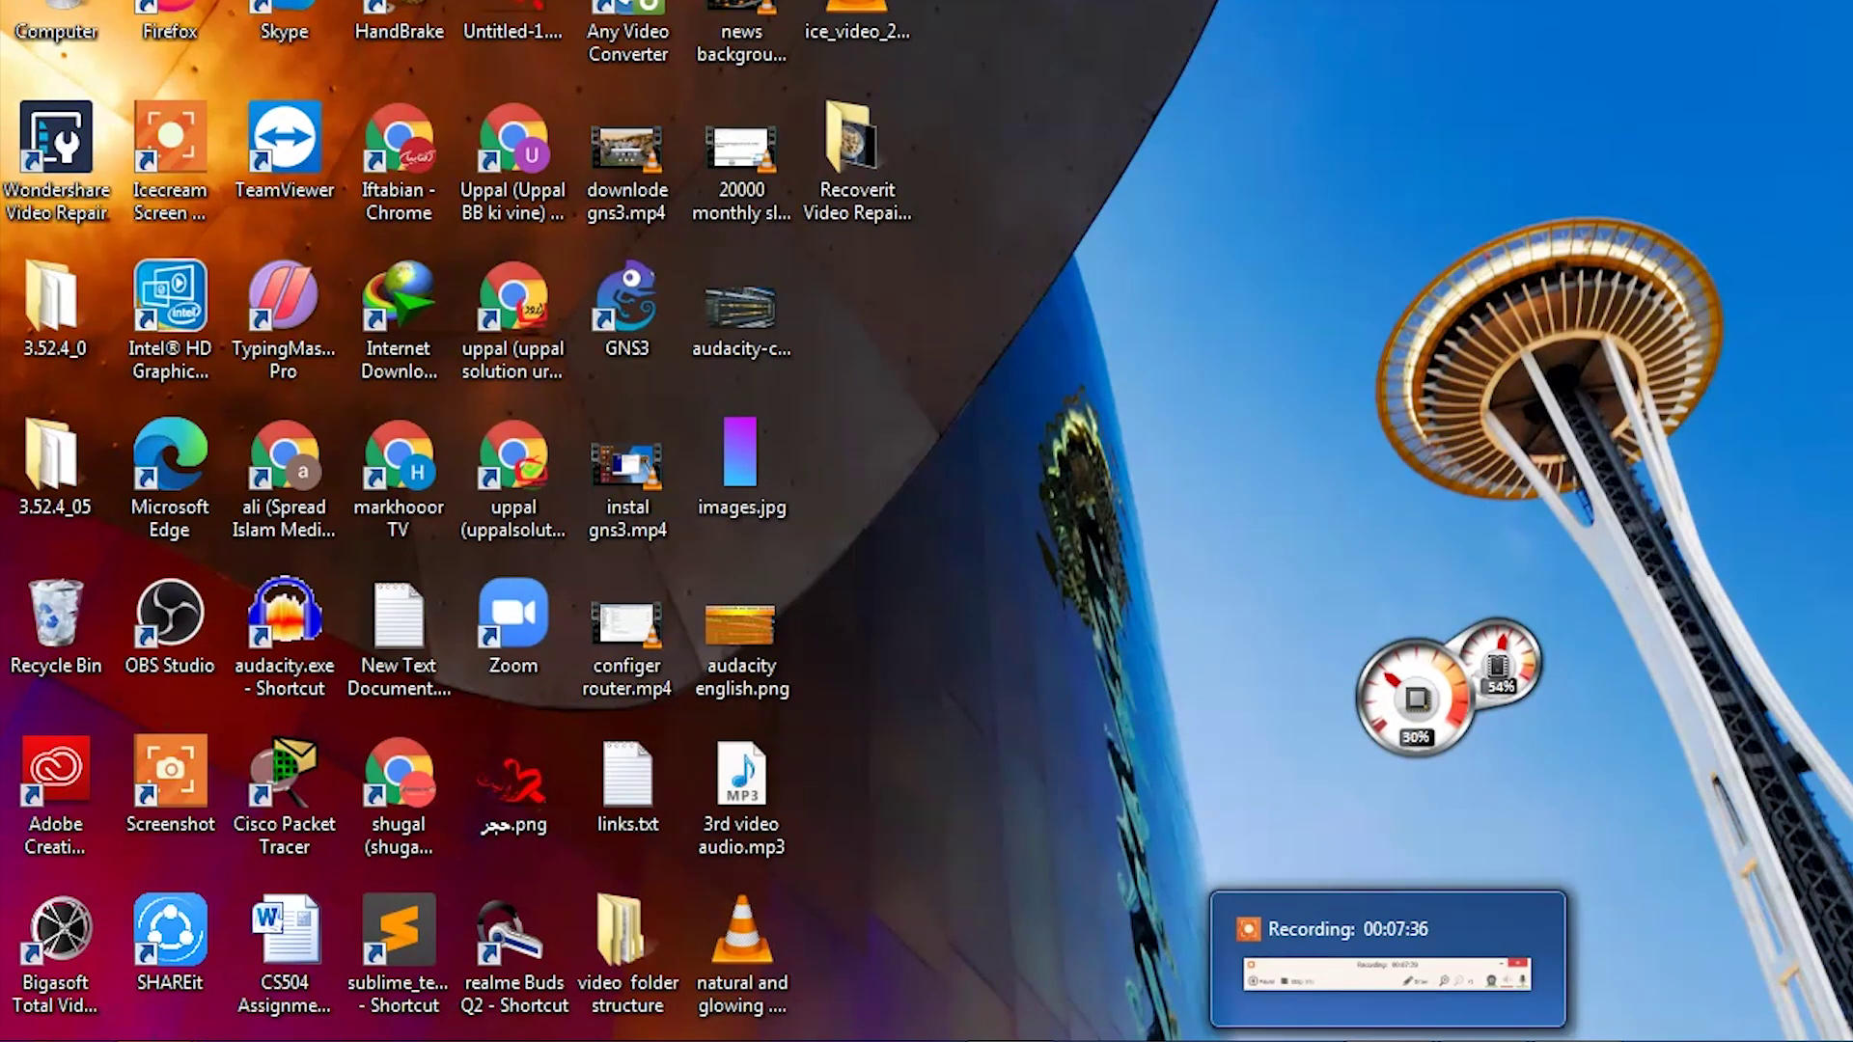
pyautogui.click(1377, 1002)
pyautogui.click(1196, 1021)
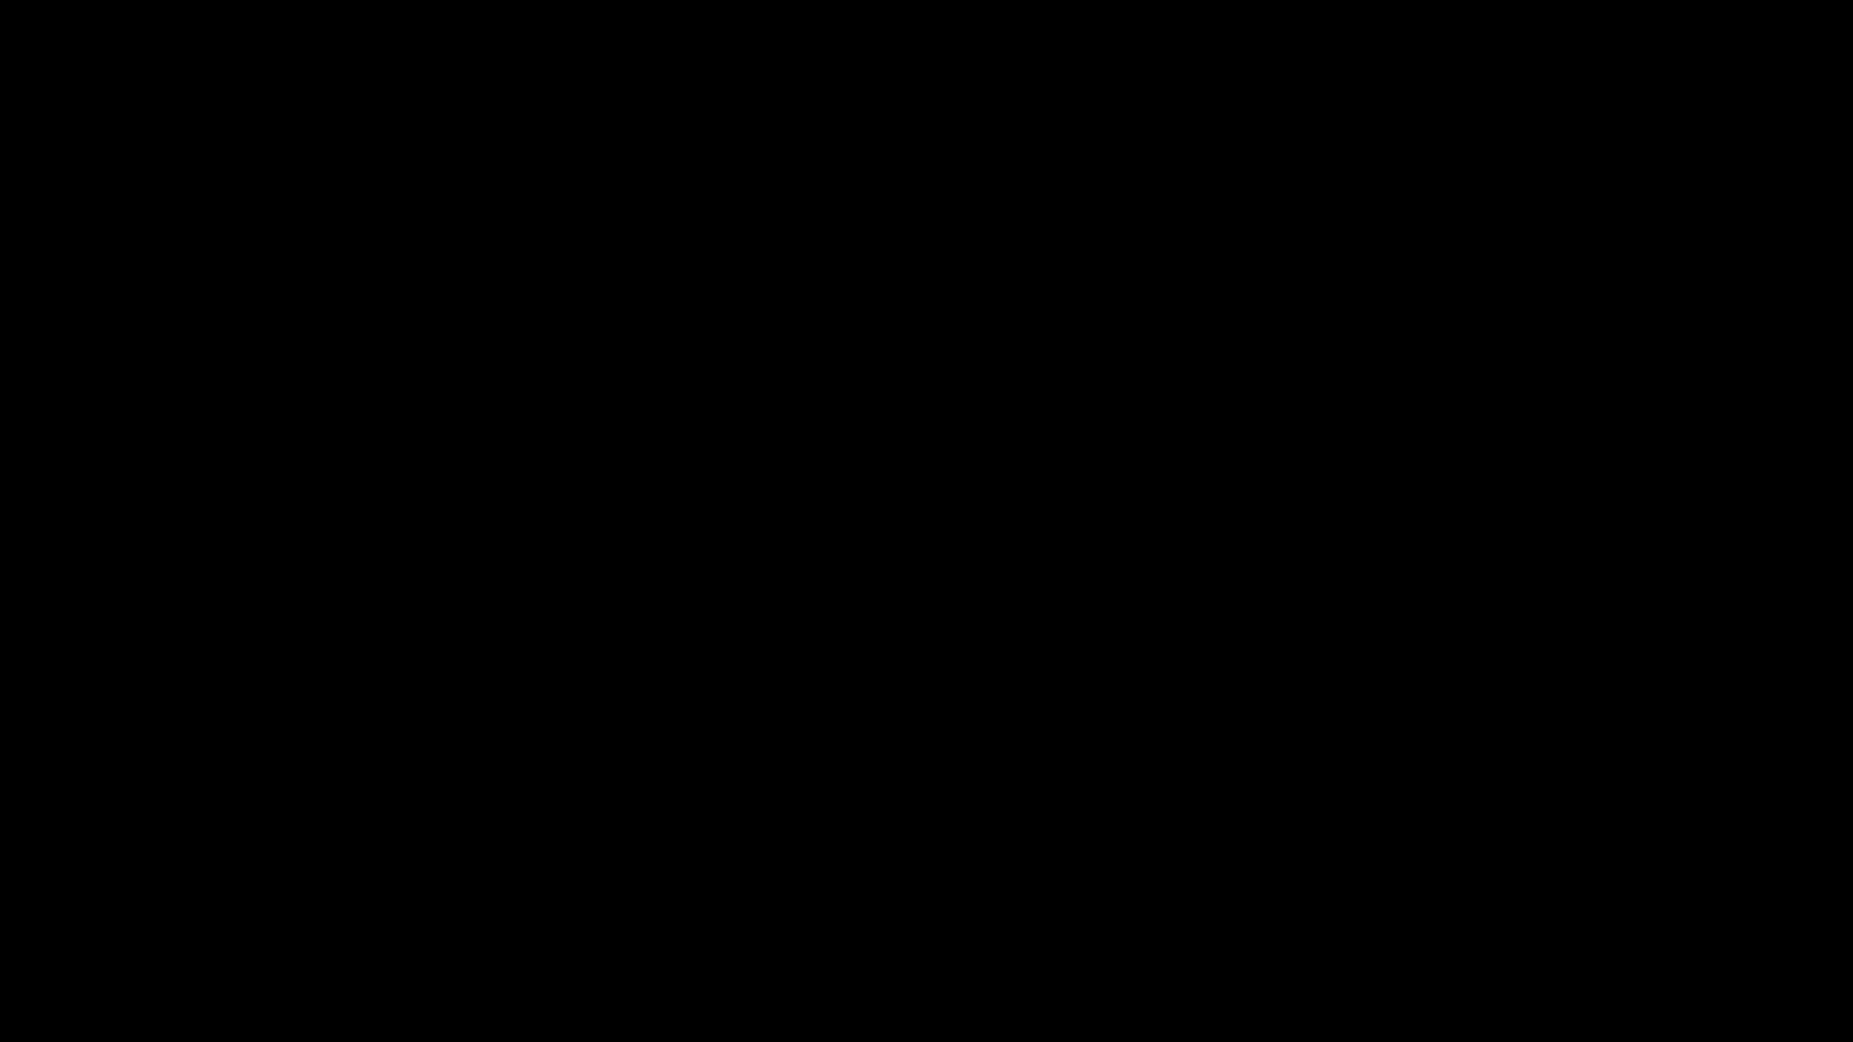